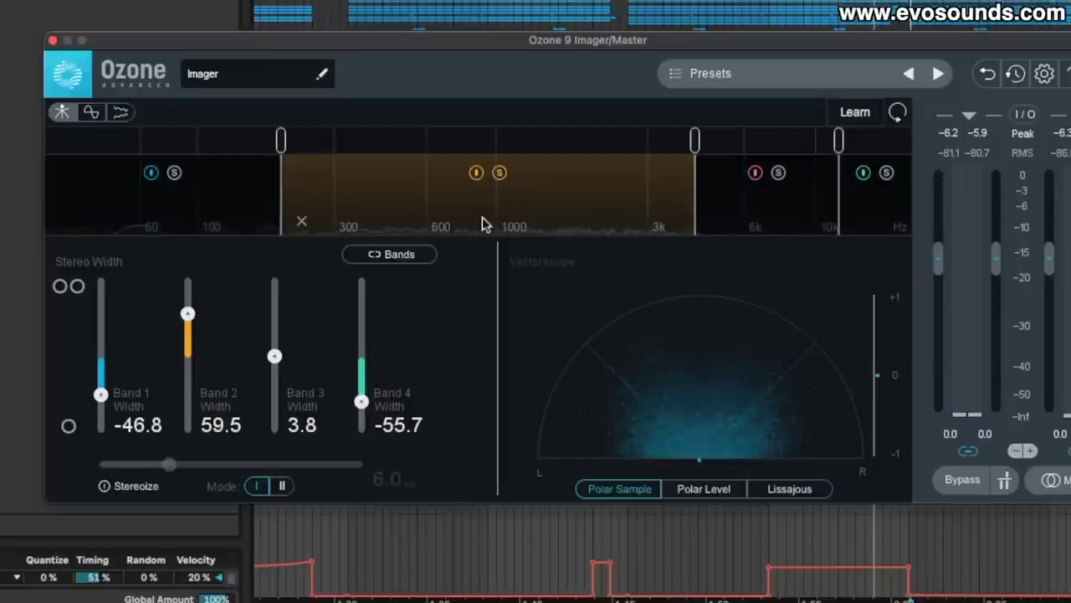
- Solo Band 4 in Ozone Imager and pull Band 2's width down toward mono
left_click(886, 172)
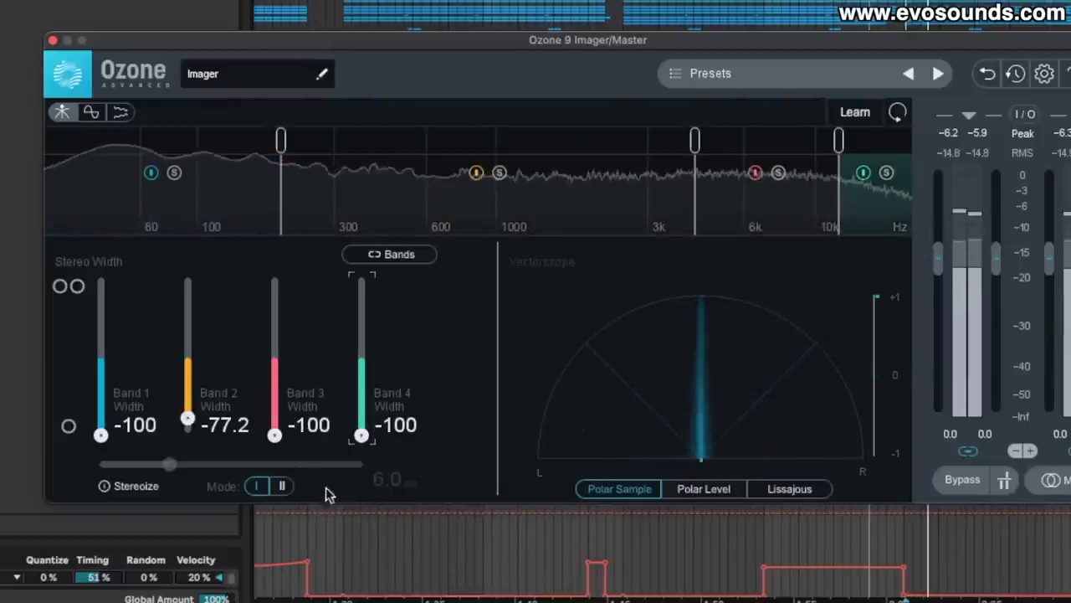
left_click_drag(188, 418, 191, 452)
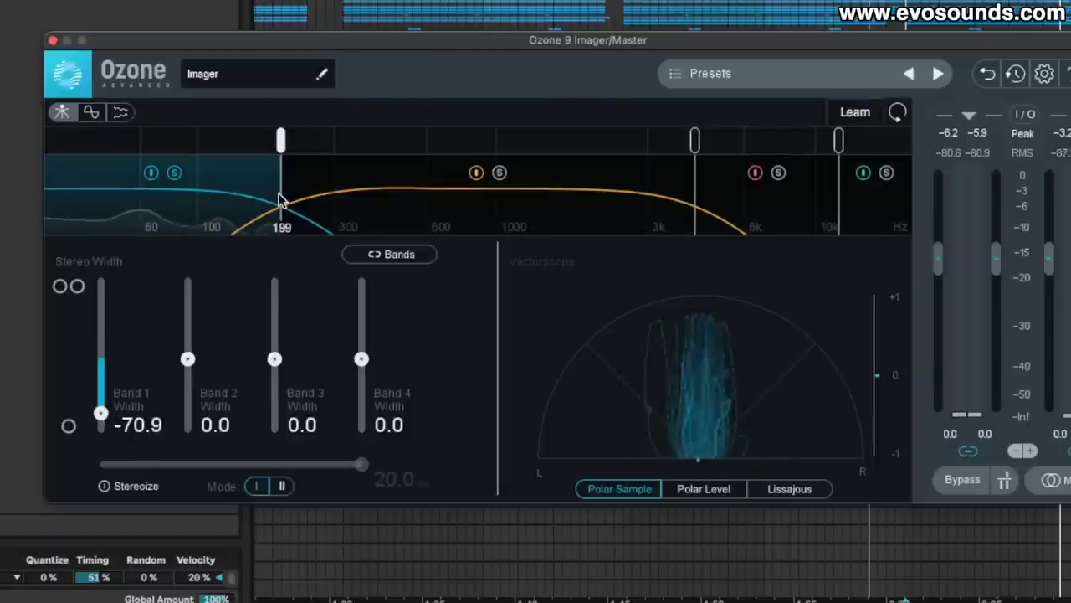
- Widen Imager Band 2 to 73.4 and narrow Band 4 to -5.1 with solo off
left_click_drag(187, 359, 189, 334)
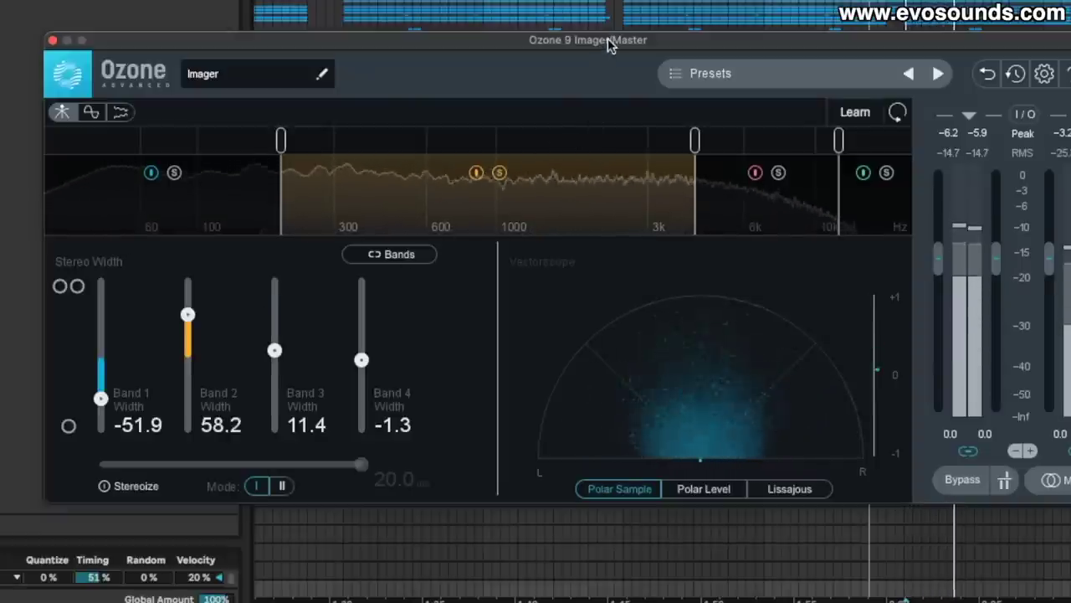
left_click_drag(608, 42, 620, 75)
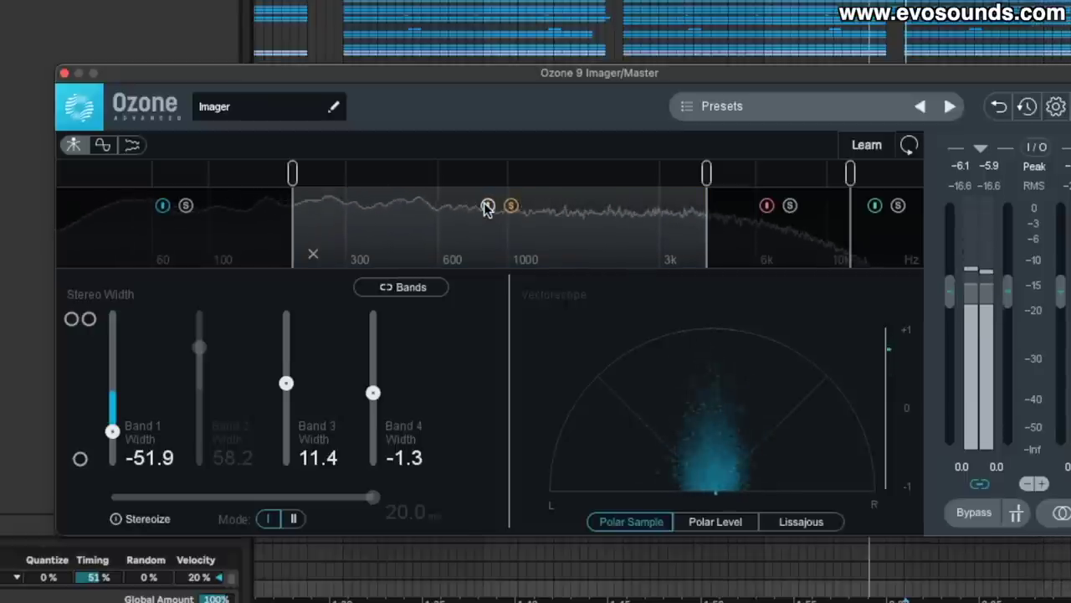
left_click(510, 207)
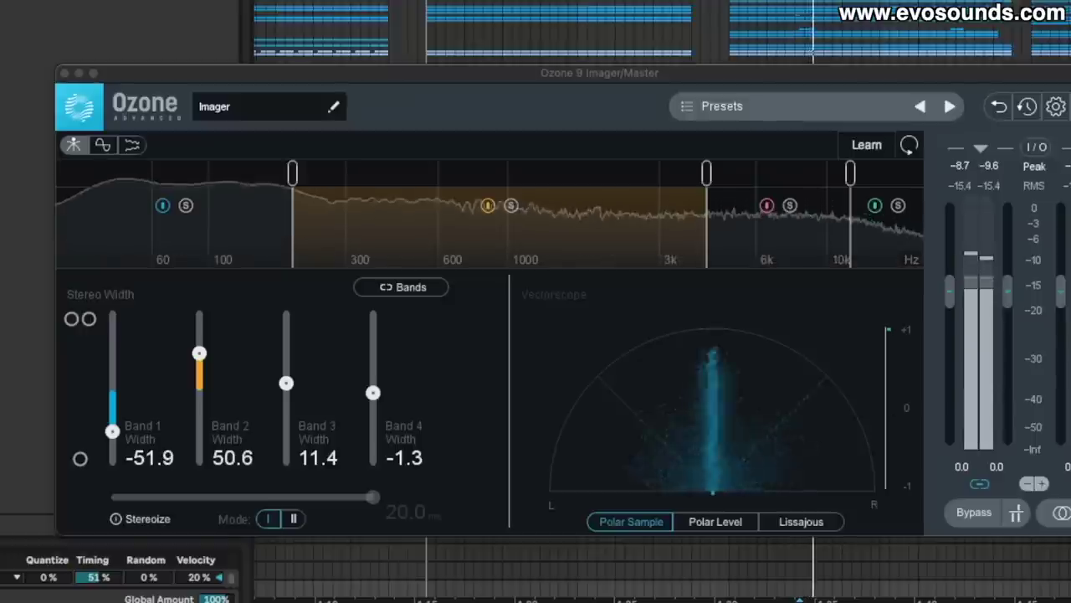
mouse_move(198, 352)
left_mouse_down()
mouse_move(203, 338)
mouse_move(201, 350)
left_mouse_up()
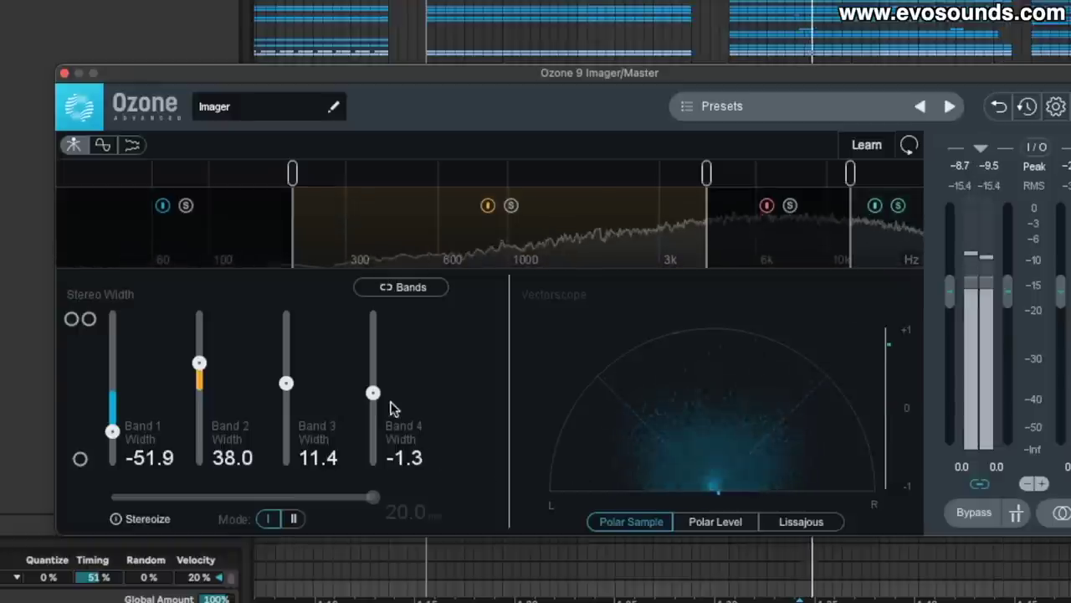
left_click_drag(373, 393, 377, 403)
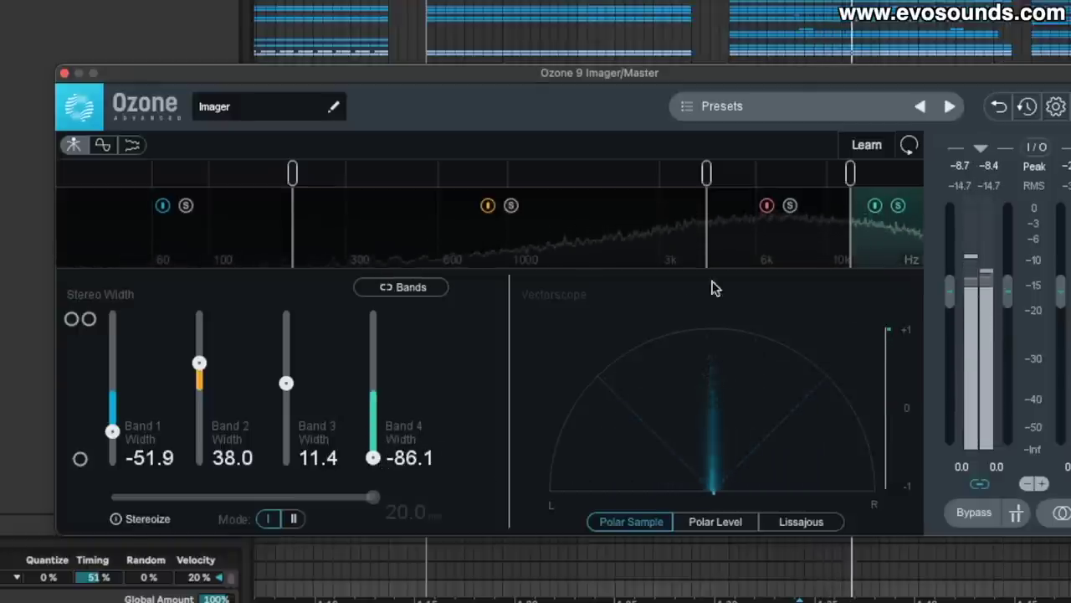
- Solo Bands 4 and 3, widen Band 3 to 19.0, then bypass the Imager to compare
left_click(898, 206)
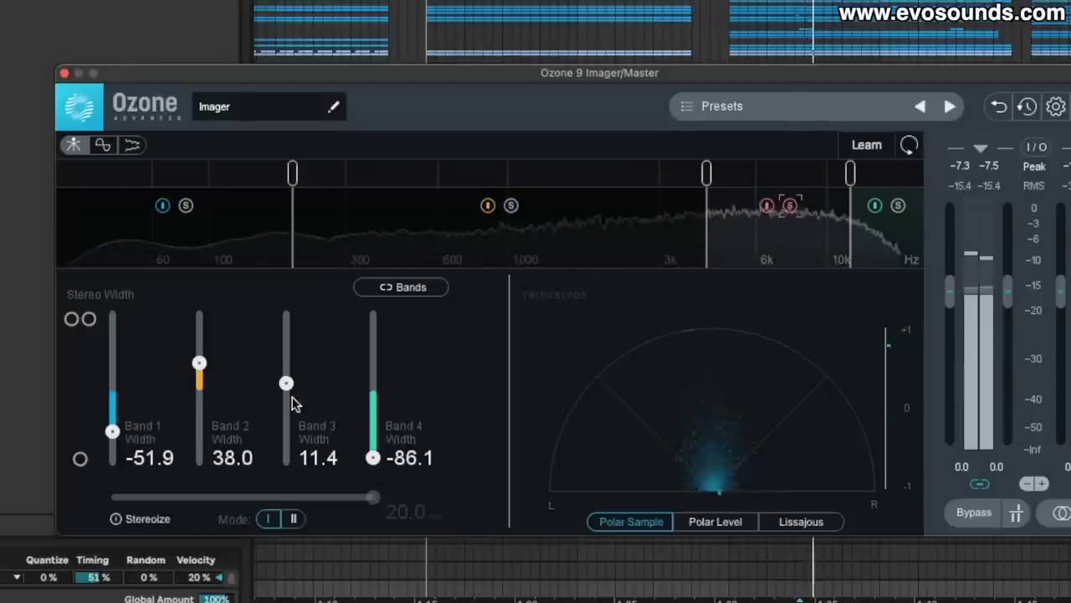
left_click_drag(288, 384, 287, 378)
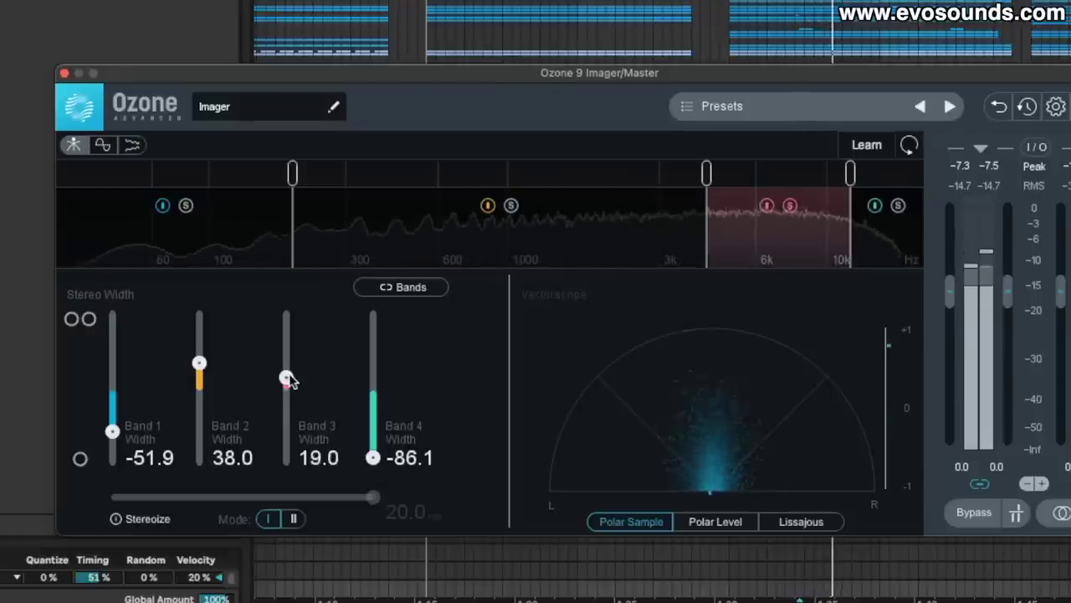
left_click(791, 206)
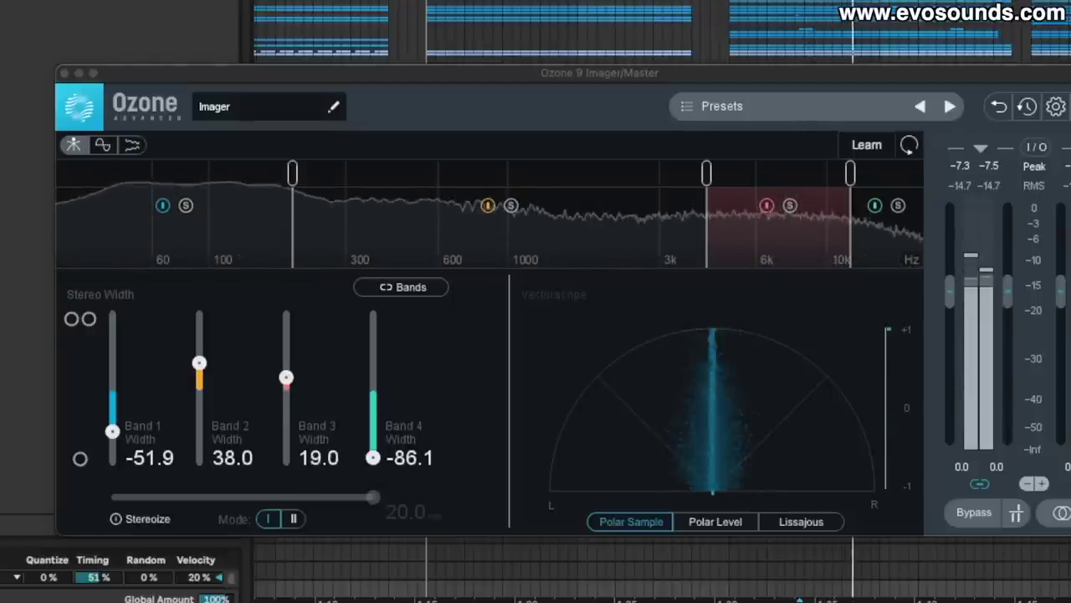
left_click(974, 512)
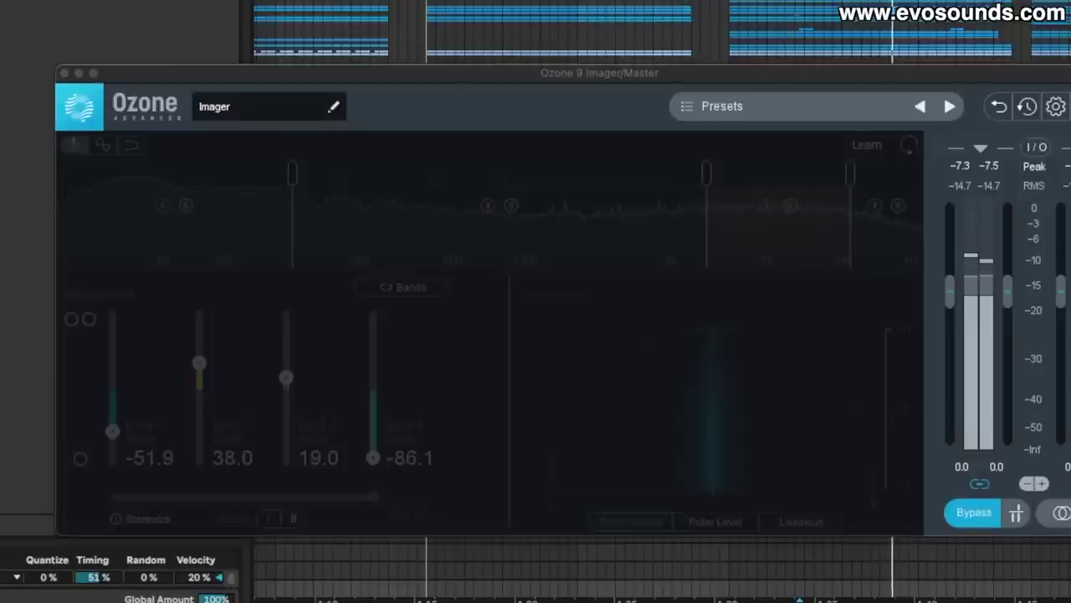
- Re-enable the Imager and zoom the arrangement in on the first 25 seconds
left_click(974, 513)
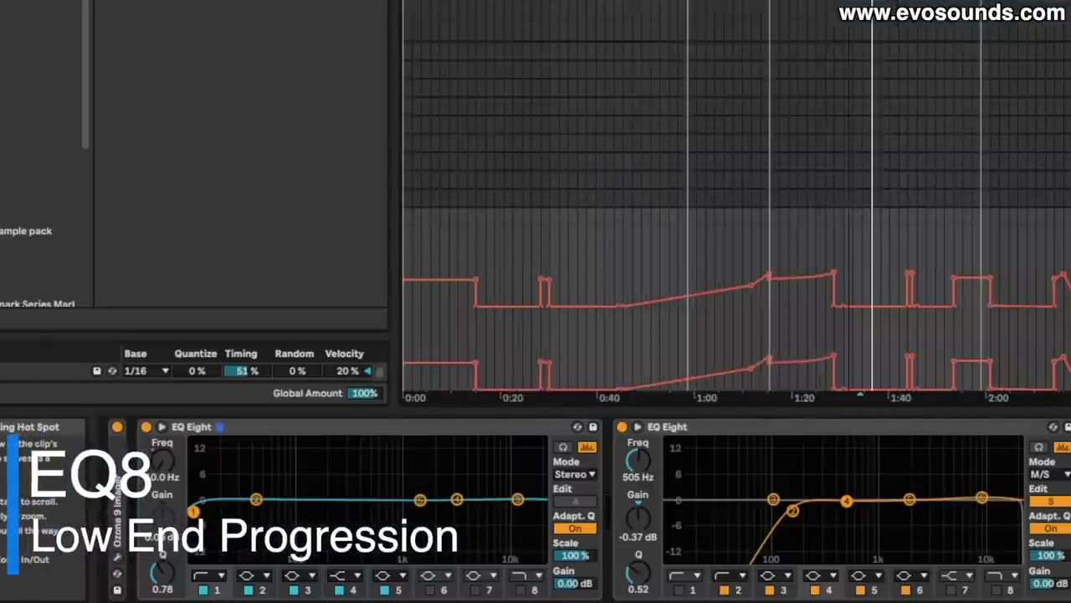
key("minus")
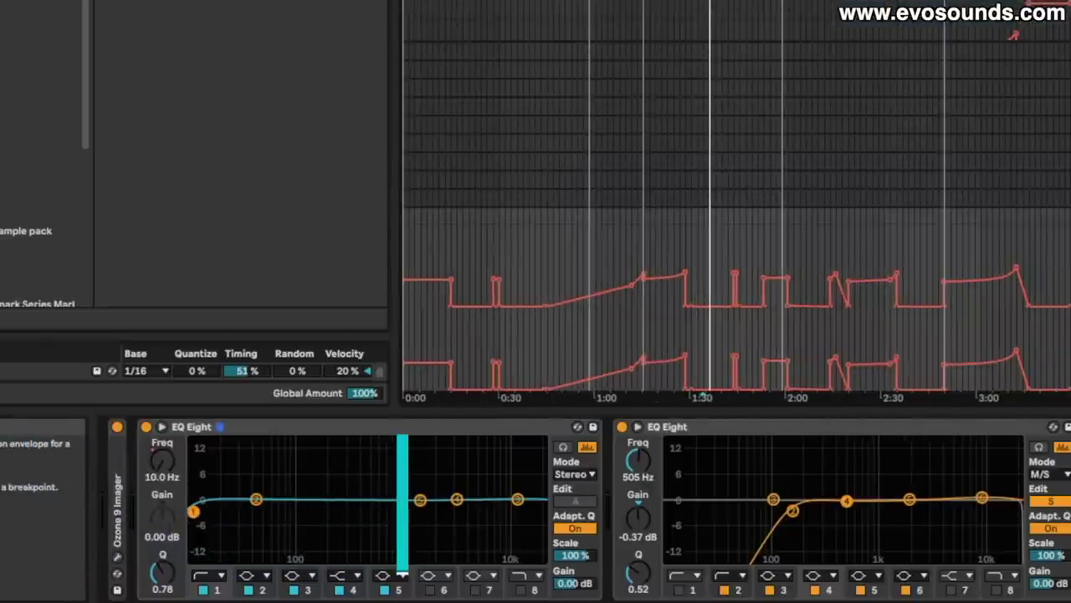
left_click_drag(728, 278, 483, 289)
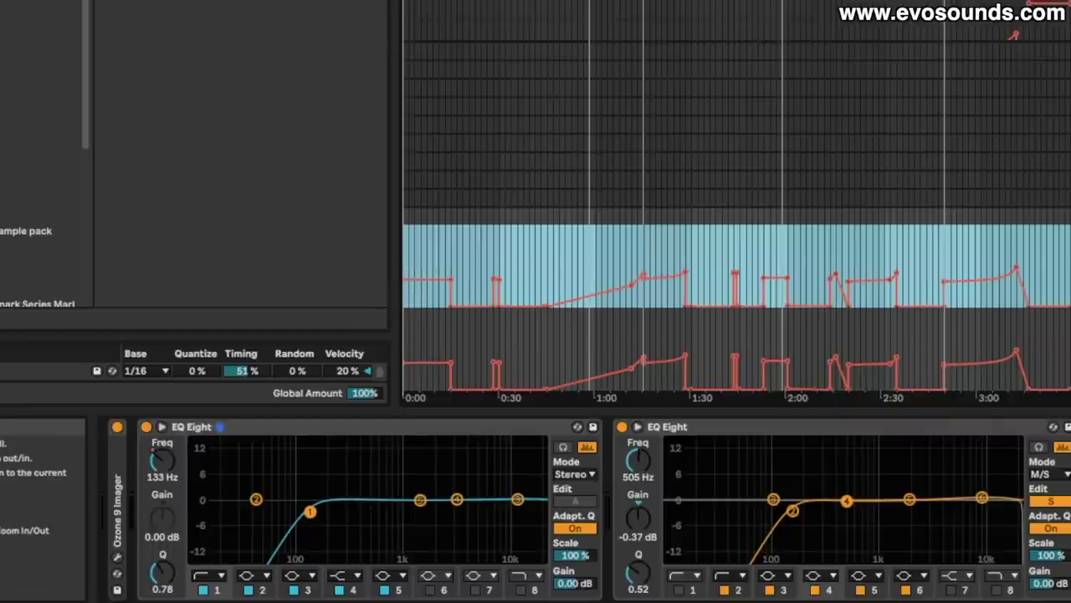
left_click_drag(456, 2, 456, 8)
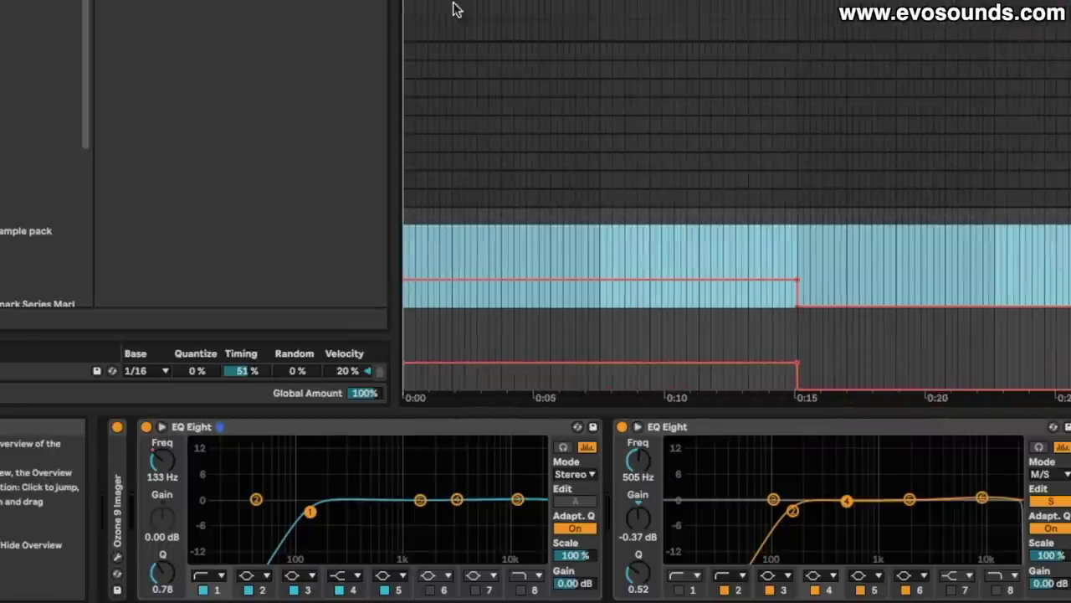
left_click(649, 192)
- Play from the song start, delete the 0:15 EQ Eight Freq breakpoint, then undo to restore it
left_click(651, 221)
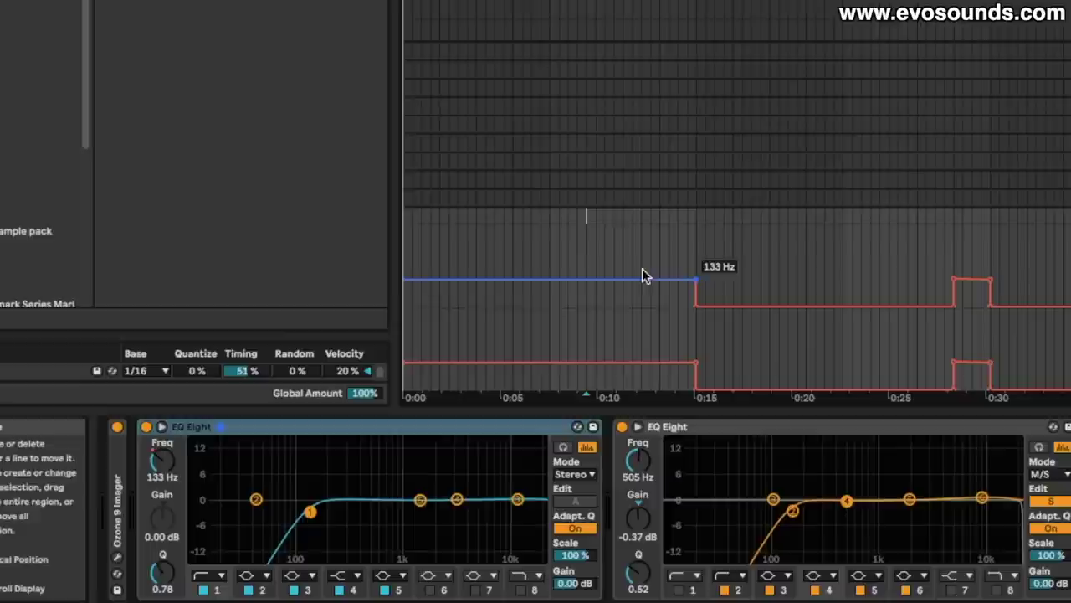
left_click(602, 198)
left_click(412, 235)
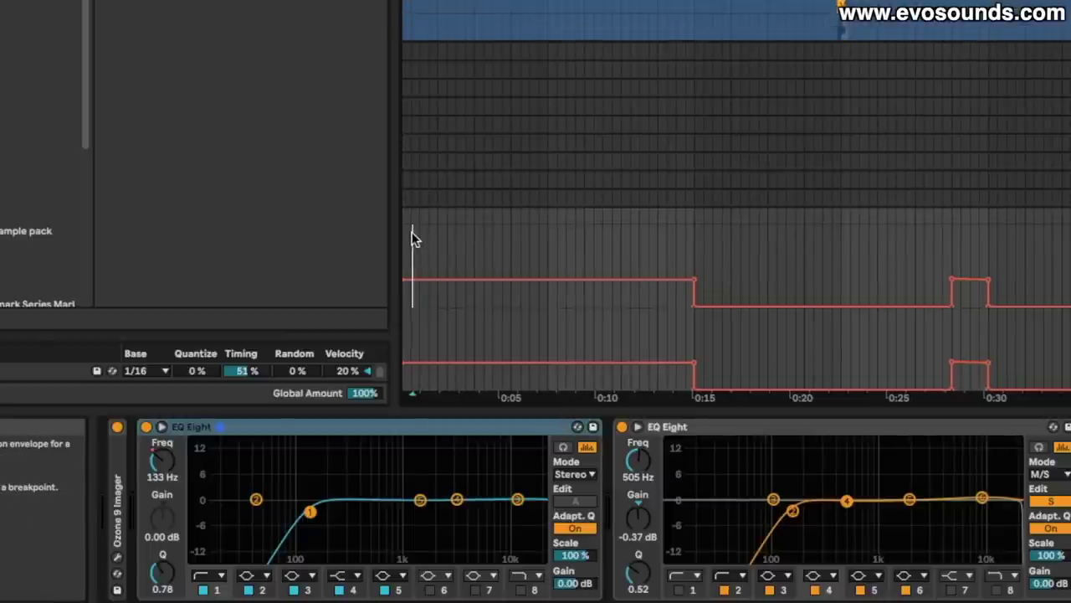
left_click(426, 236)
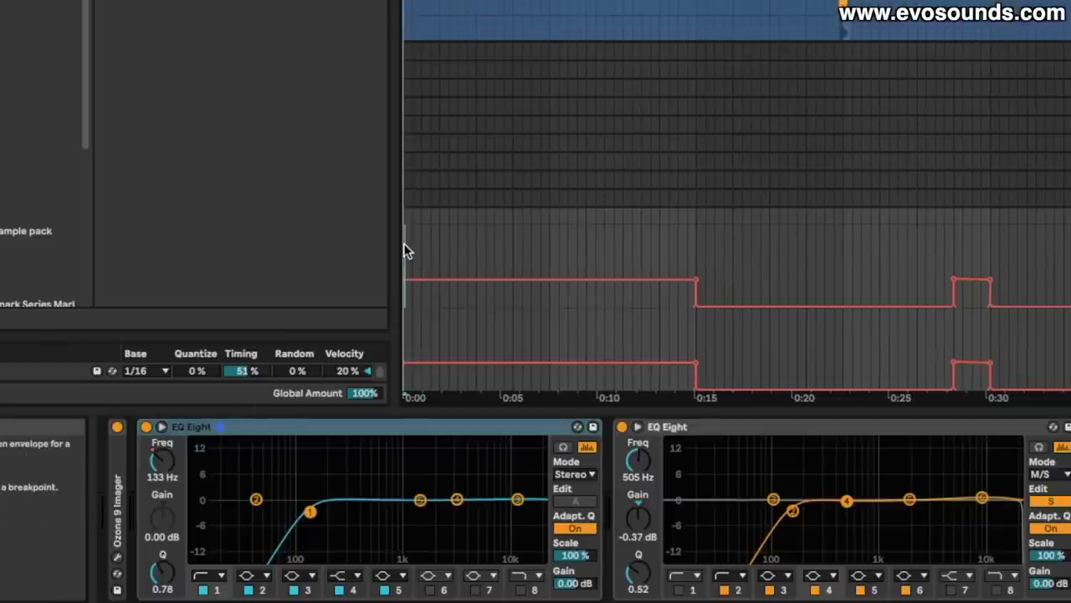
key("space")
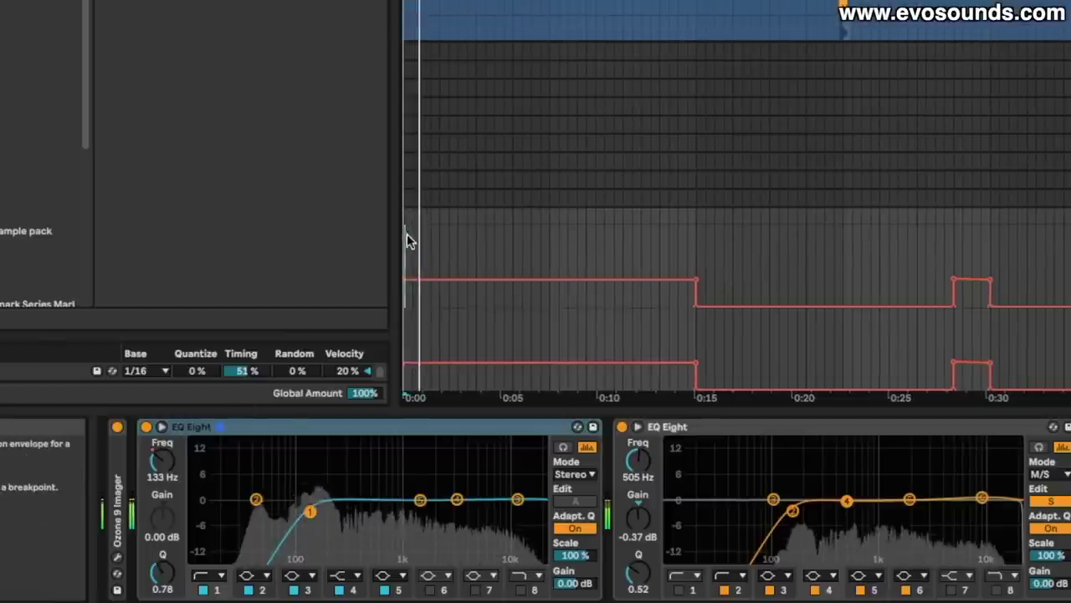
left_click(696, 281)
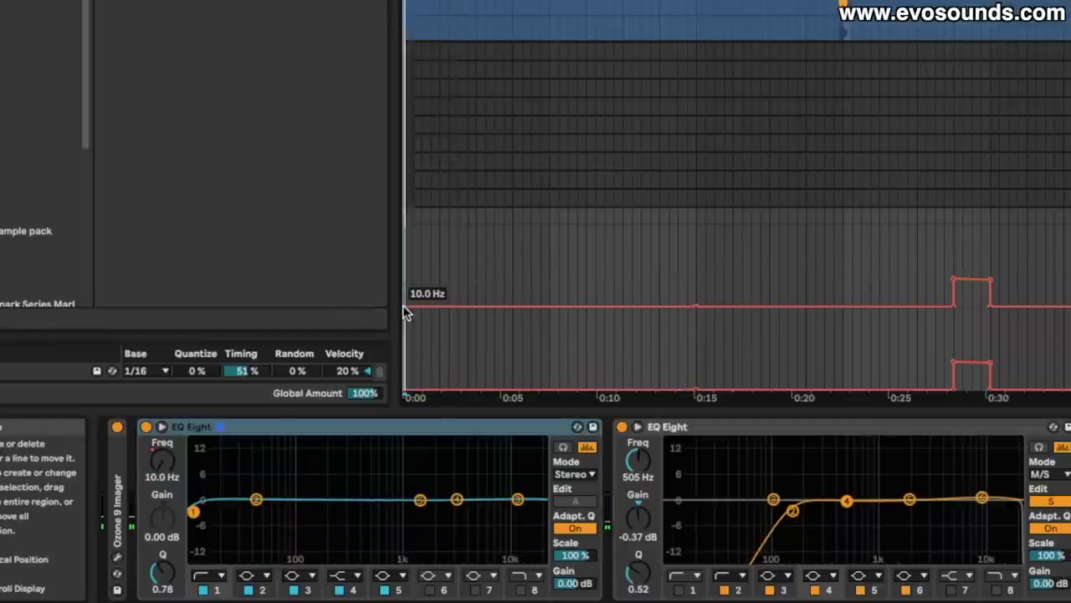
key("space")
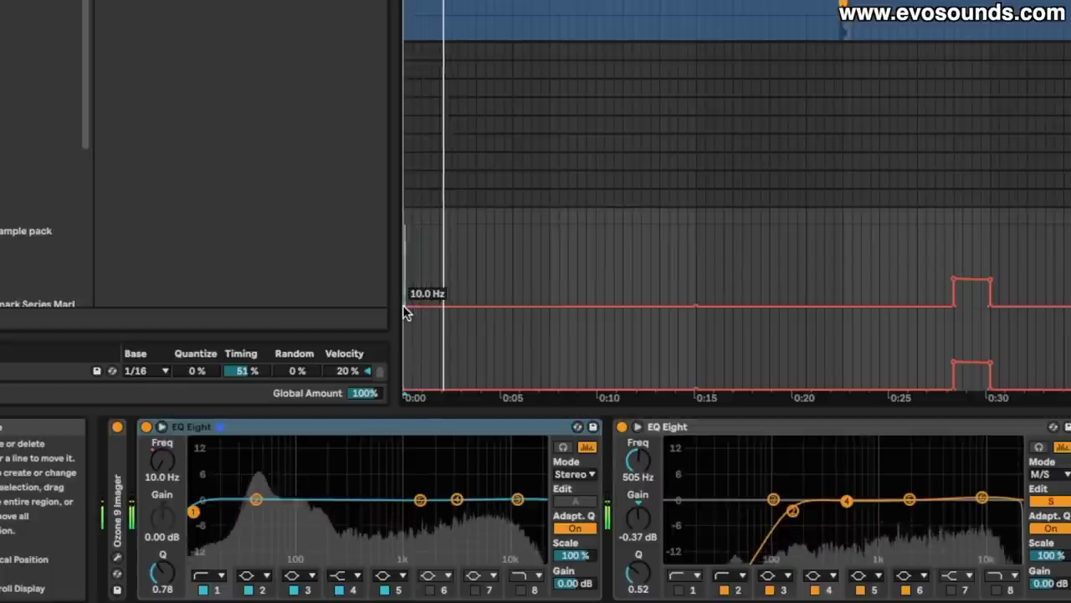
key("ctrl+z")
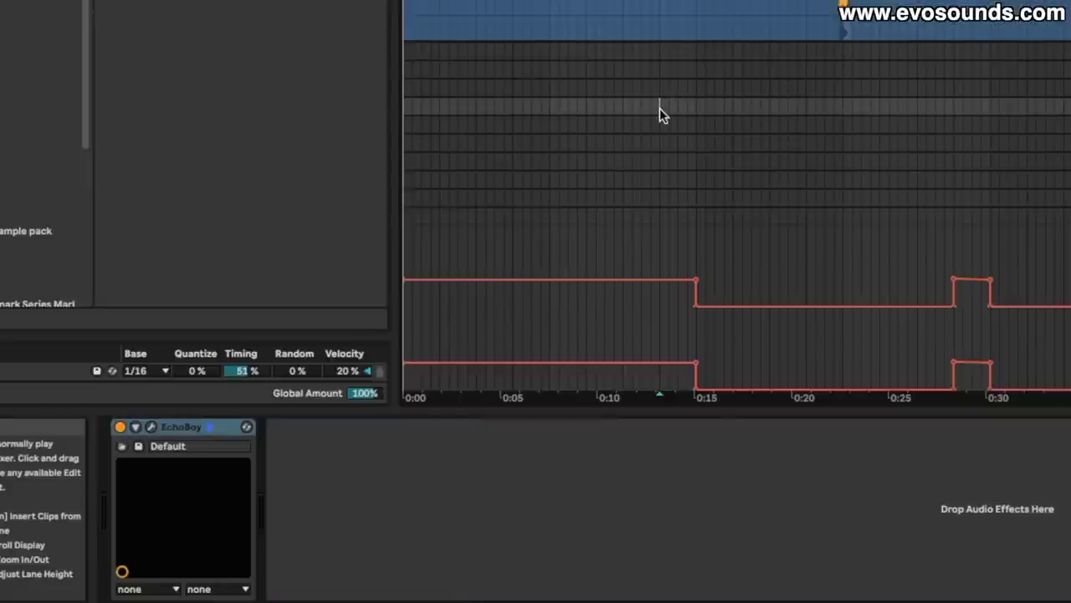
key("space")
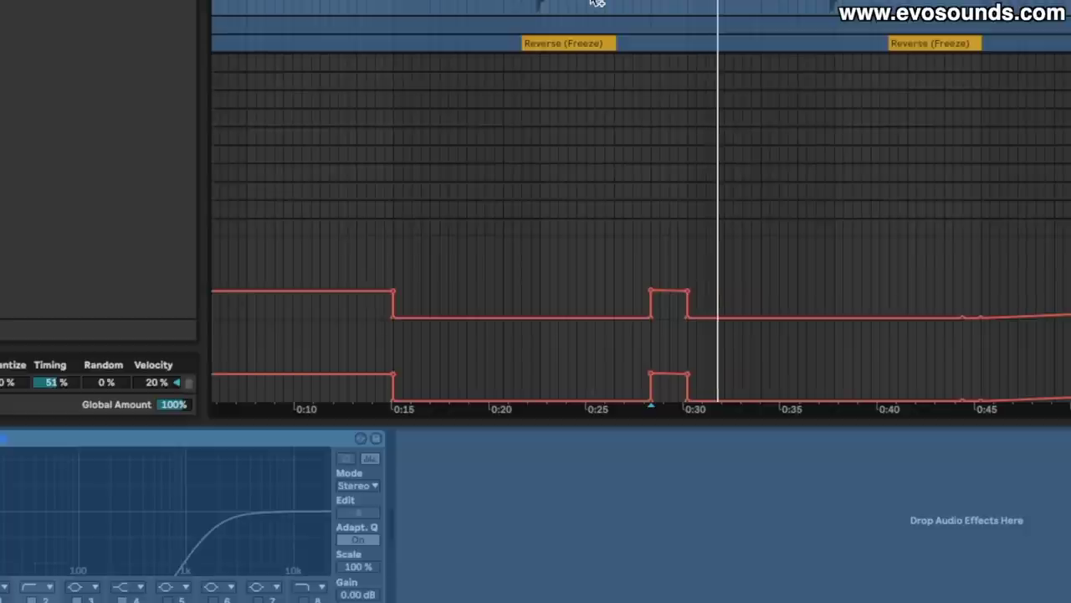
left_click_drag(597, 3, 1030, 28)
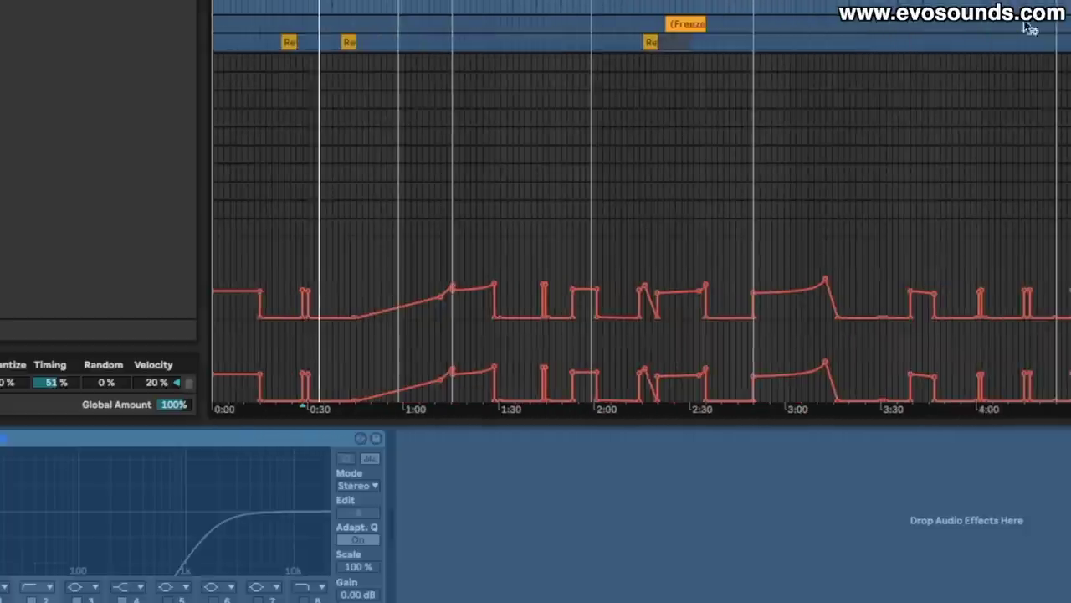
key("plus")
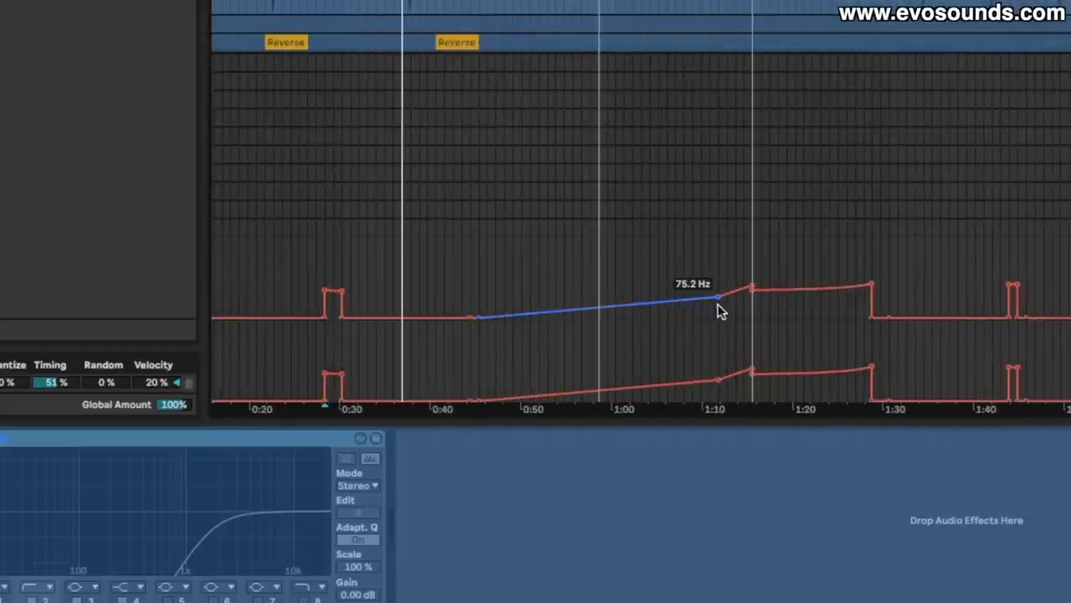
left_click(622, 268)
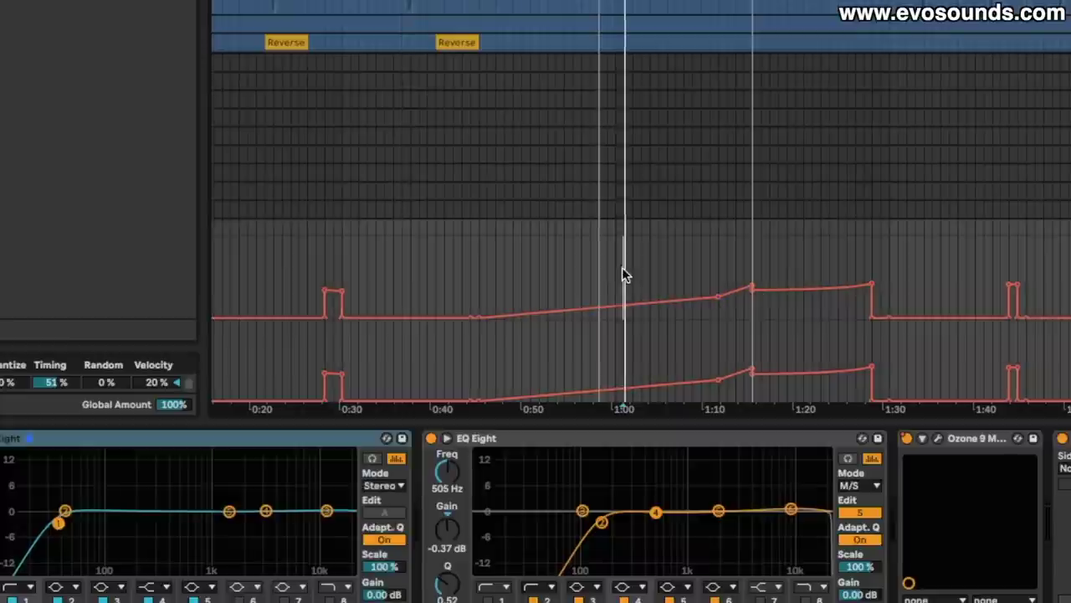
scroll(622, 267, "right", 2)
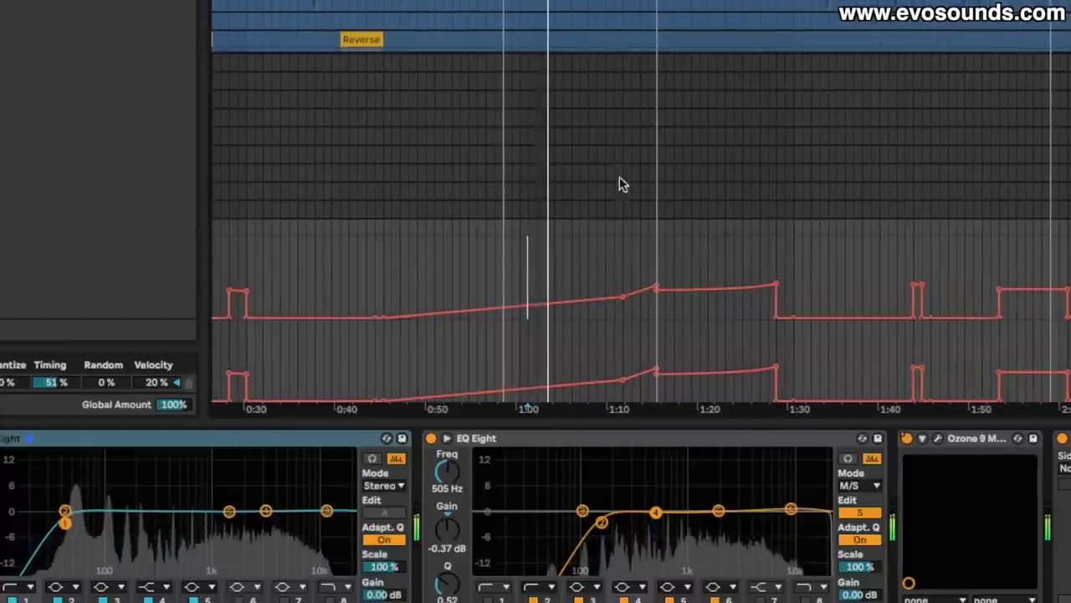
scroll(611, 210, "left", 2)
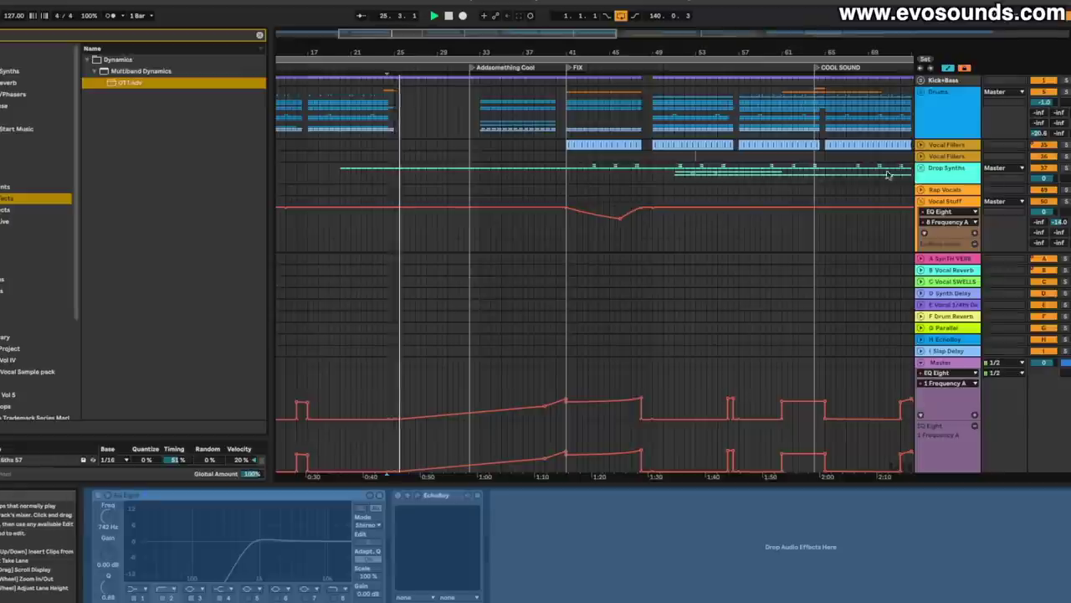
- Show the Melodies track's chain, place the insert point, and open the Ozone Match EQ window
scroll(825, 213, "down", 5)
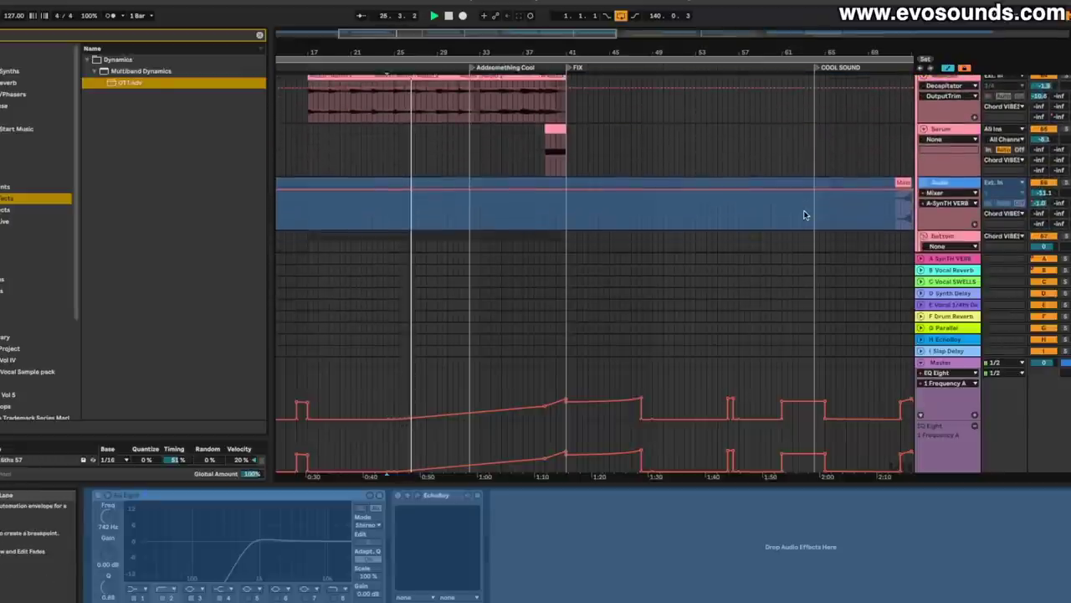
left_click(969, 159)
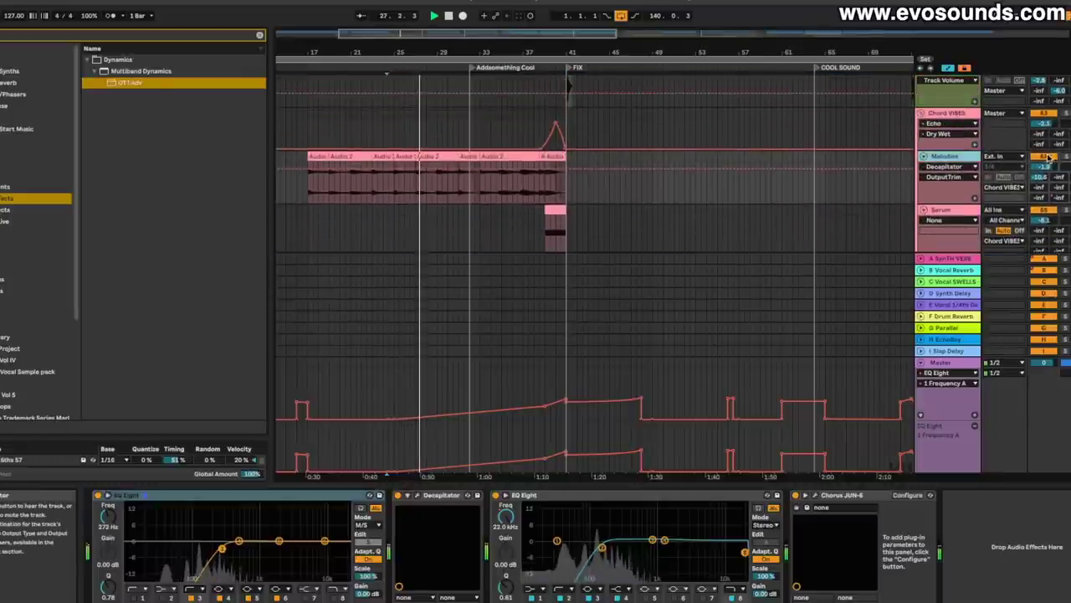
left_click(519, 194)
left_click(633, 436)
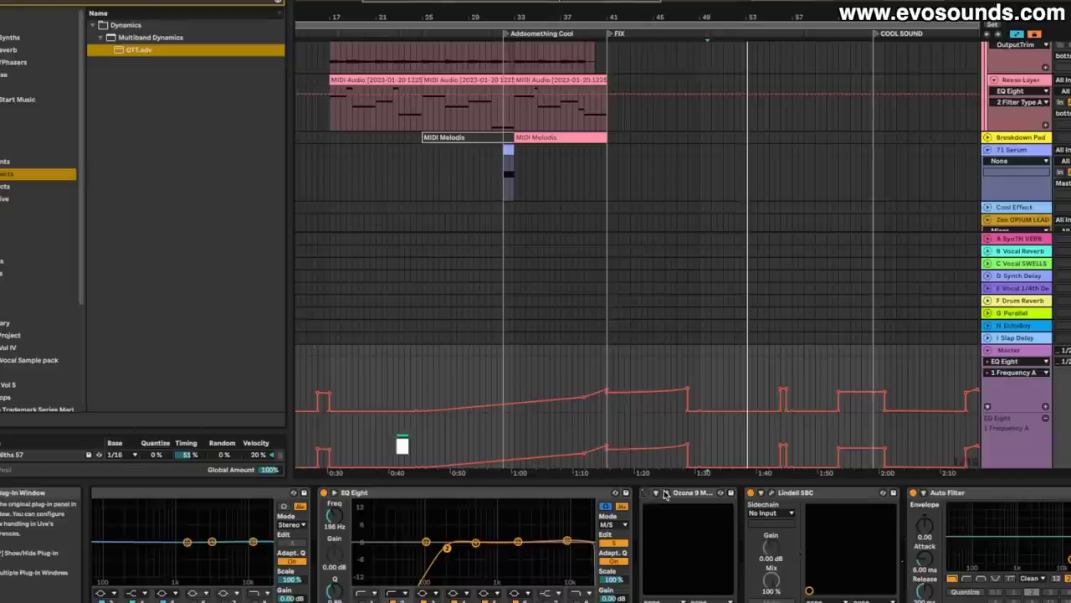
left_click(666, 493)
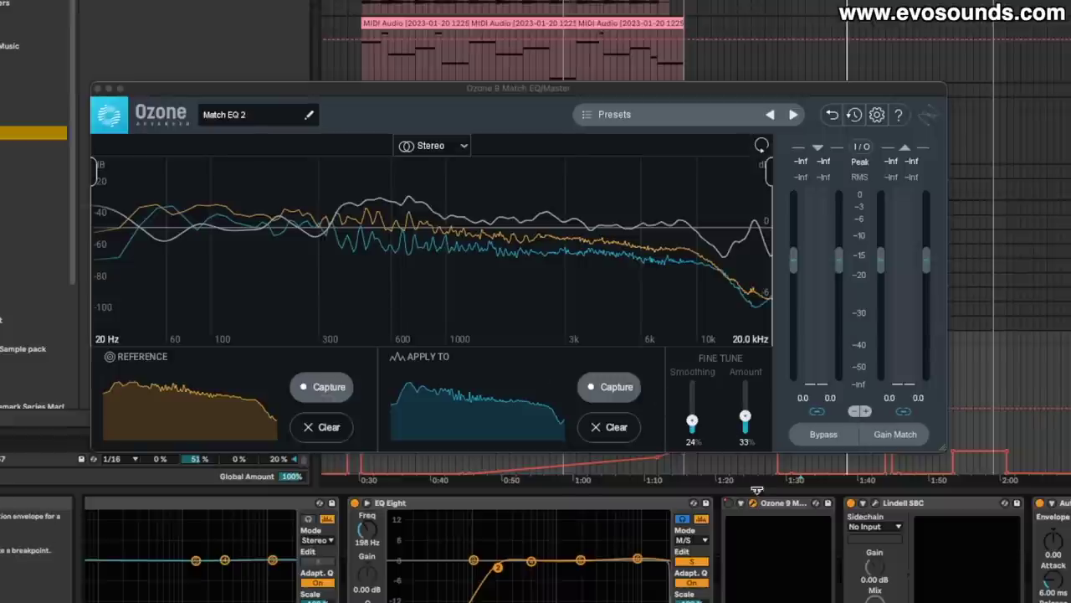
- Lower the Match EQ amount to 21% and try 0% smoothing before restoring 24%
left_click(760, 503)
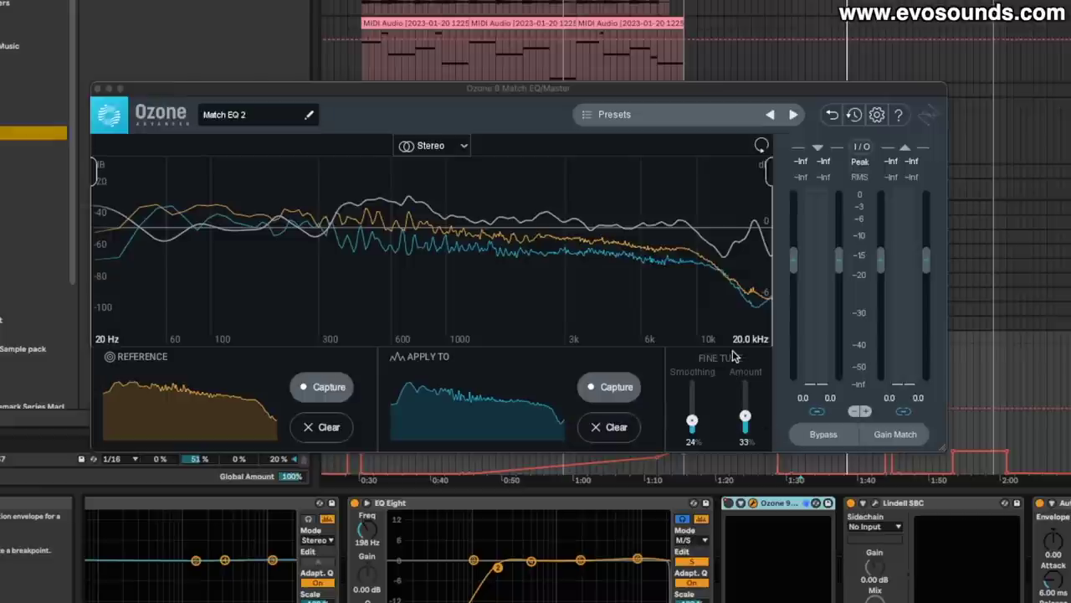
left_click_drag(745, 416, 745, 423)
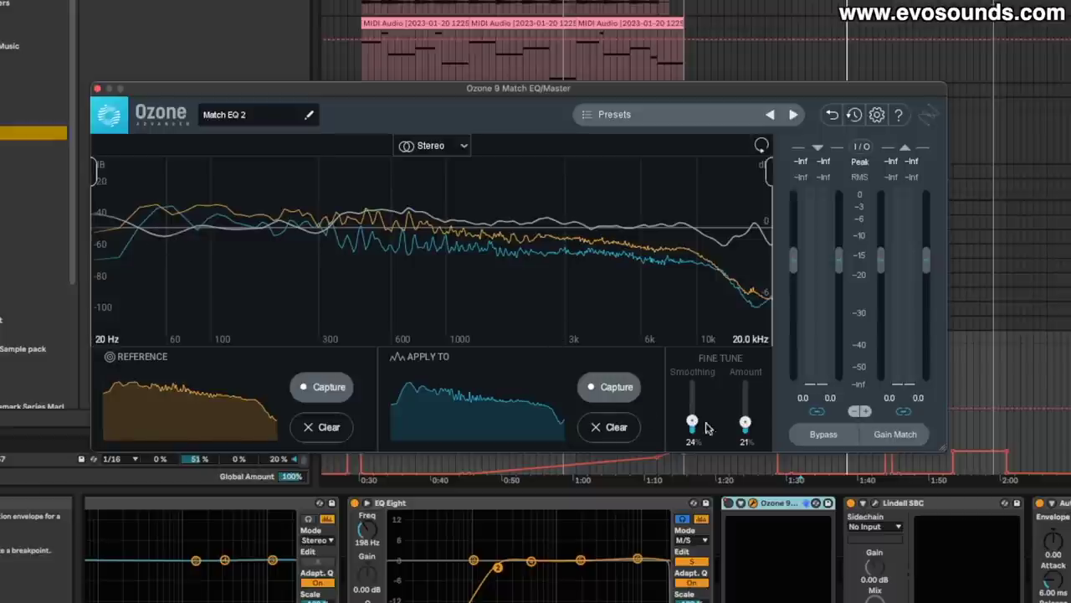
mouse_move(688, 421)
left_mouse_down()
mouse_move(691, 372)
mouse_move(692, 432)
left_mouse_up()
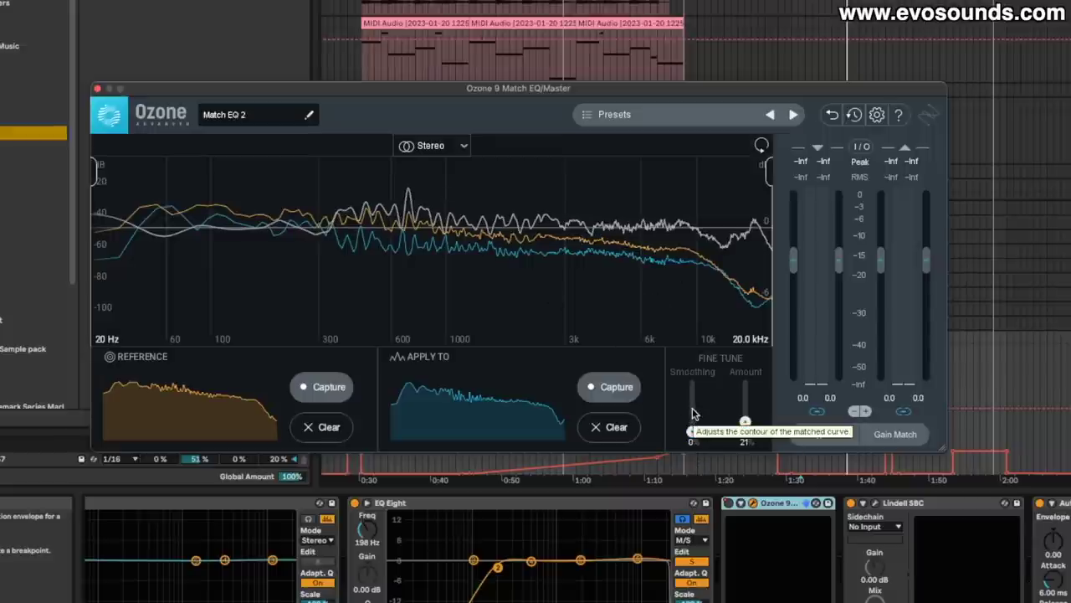
key("super+z")
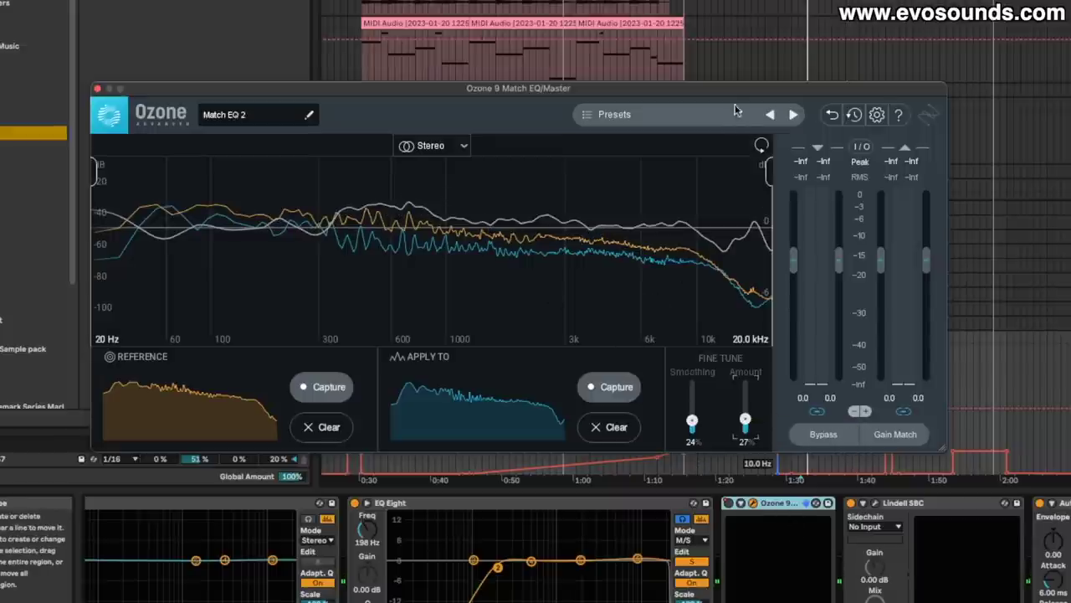
- Re-enable matching, sweep Amount from 100% down to about 27%, and A/B it with Bypass
left_click_drag(728, 88, 782, 280)
scroll(916, 81, "down", 4)
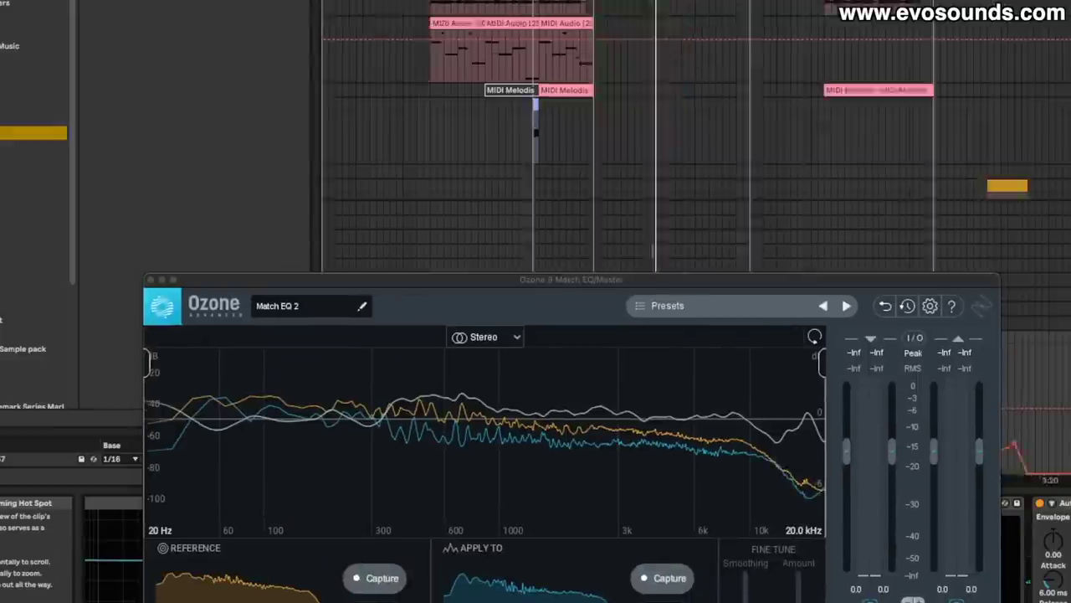
left_click(502, 143)
scroll(497, 144, "up", 2)
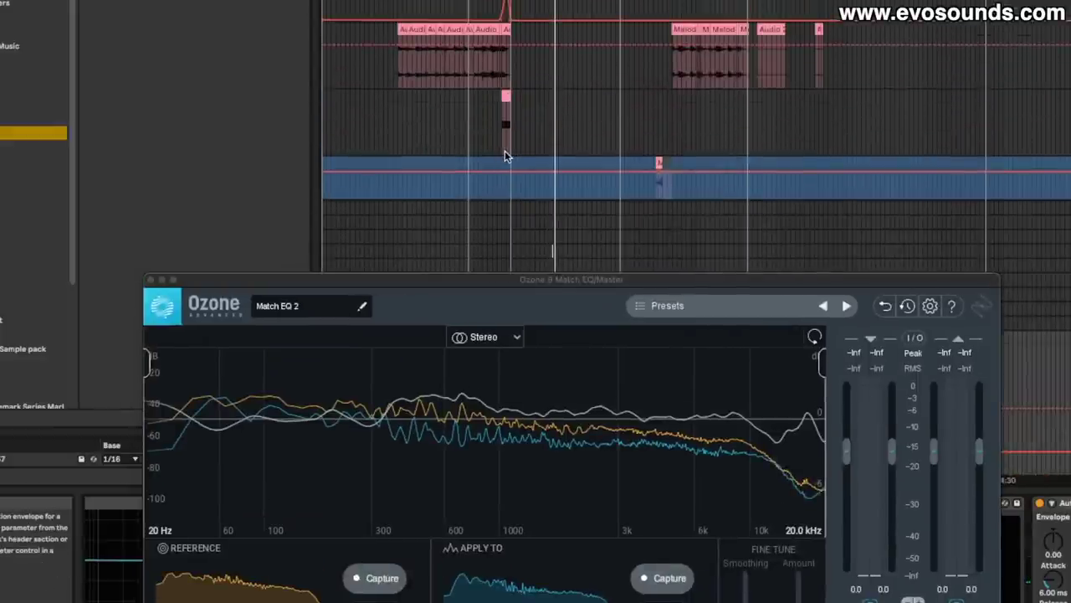
scroll(504, 157, "up", 3)
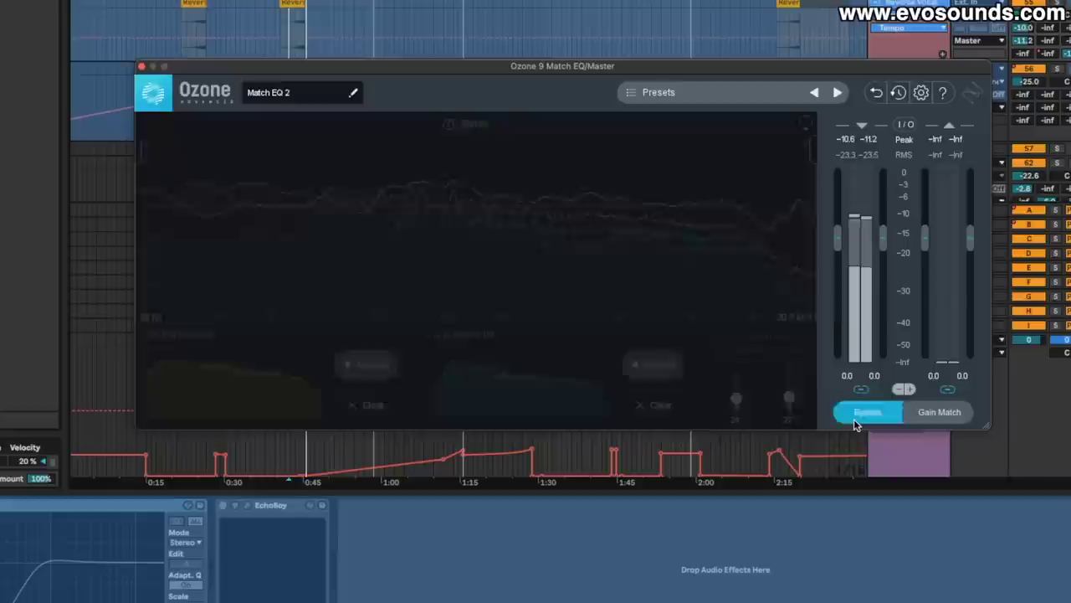
left_click(858, 412)
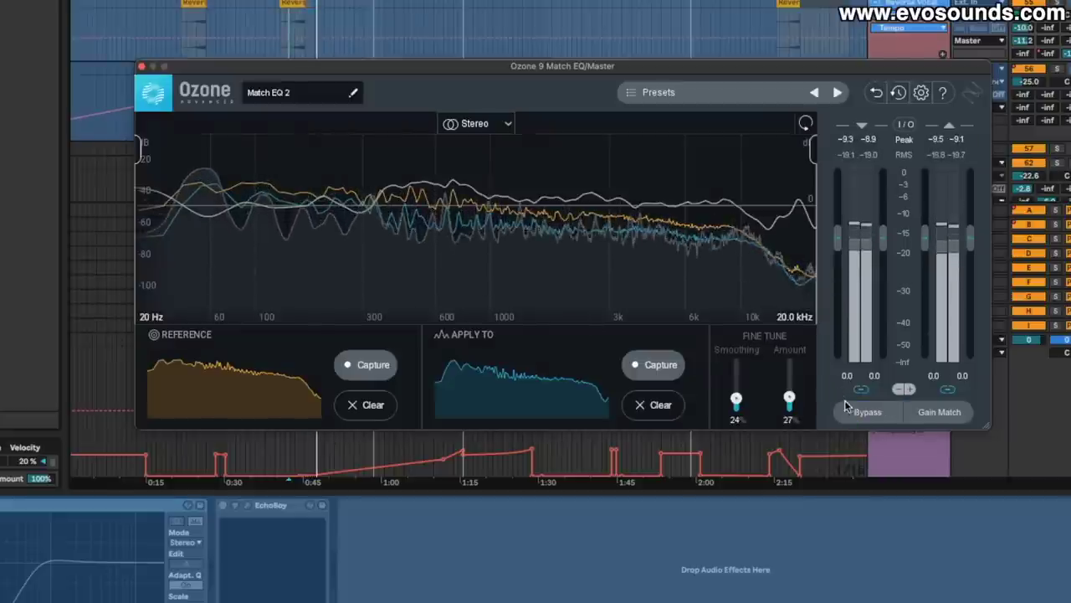
left_click_drag(789, 399, 790, 338)
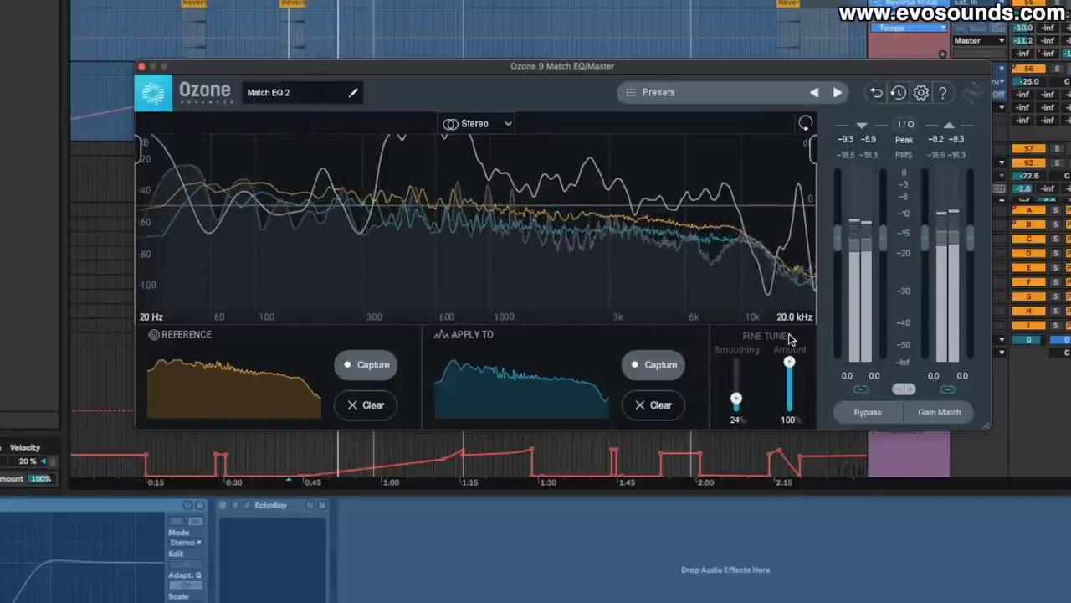
left_click_drag(790, 361, 791, 400)
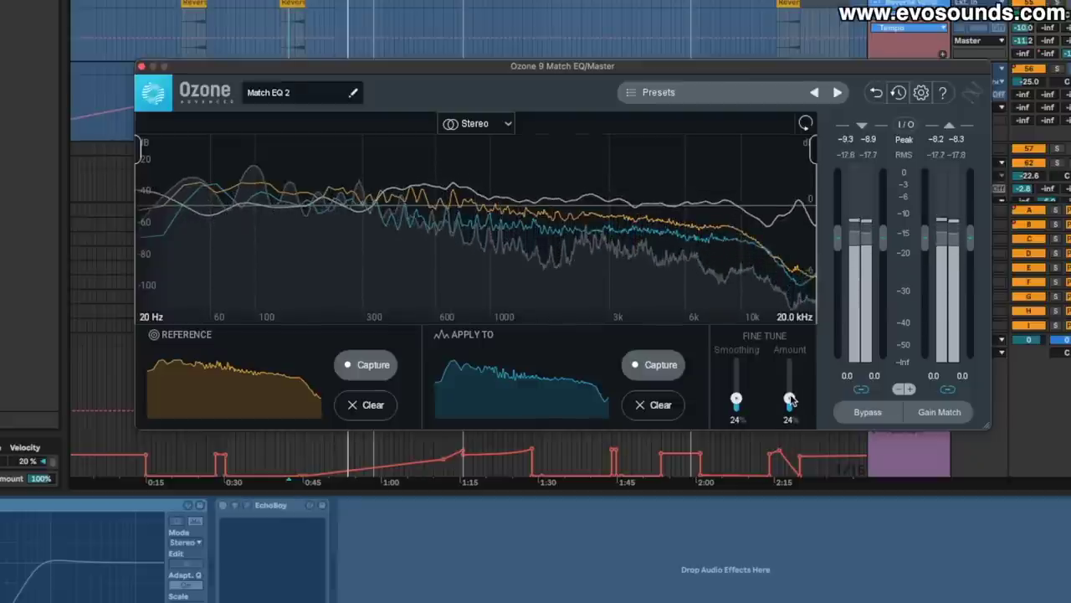
left_click_drag(791, 401, 795, 403)
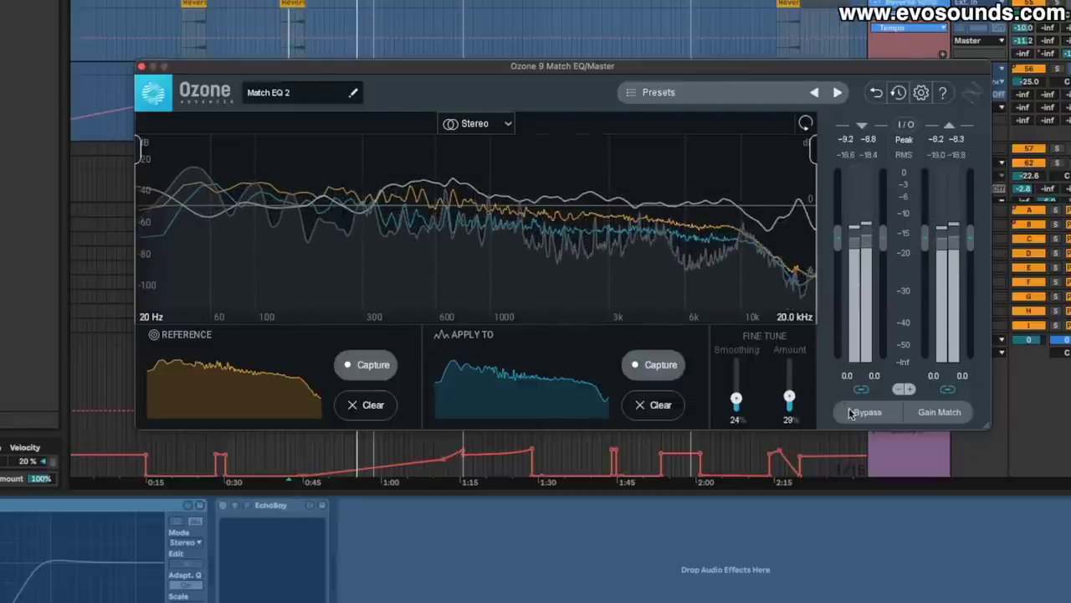
left_click(853, 414)
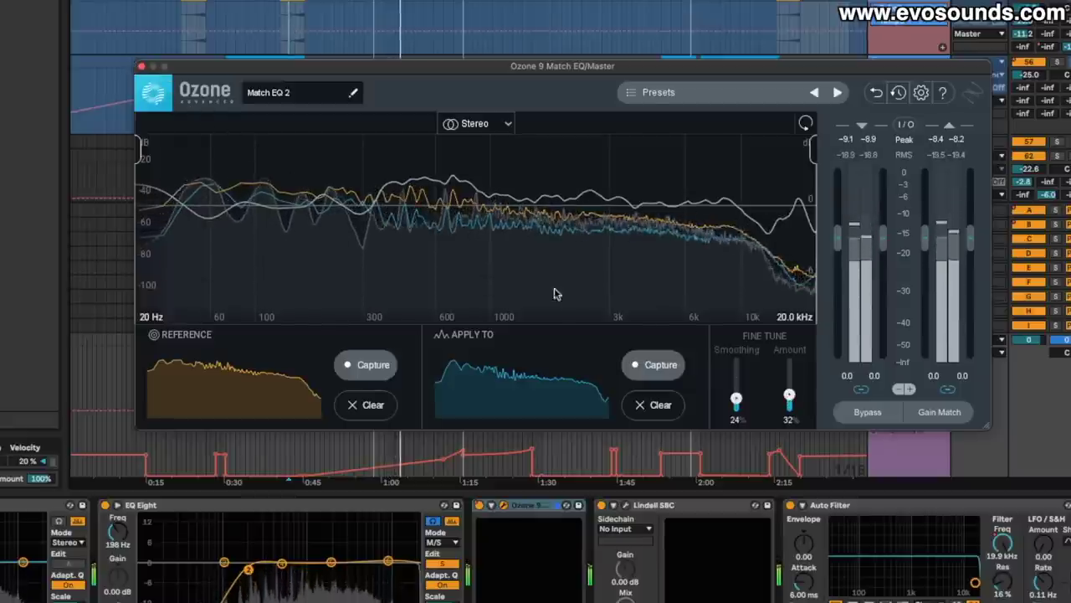
left_click(876, 416)
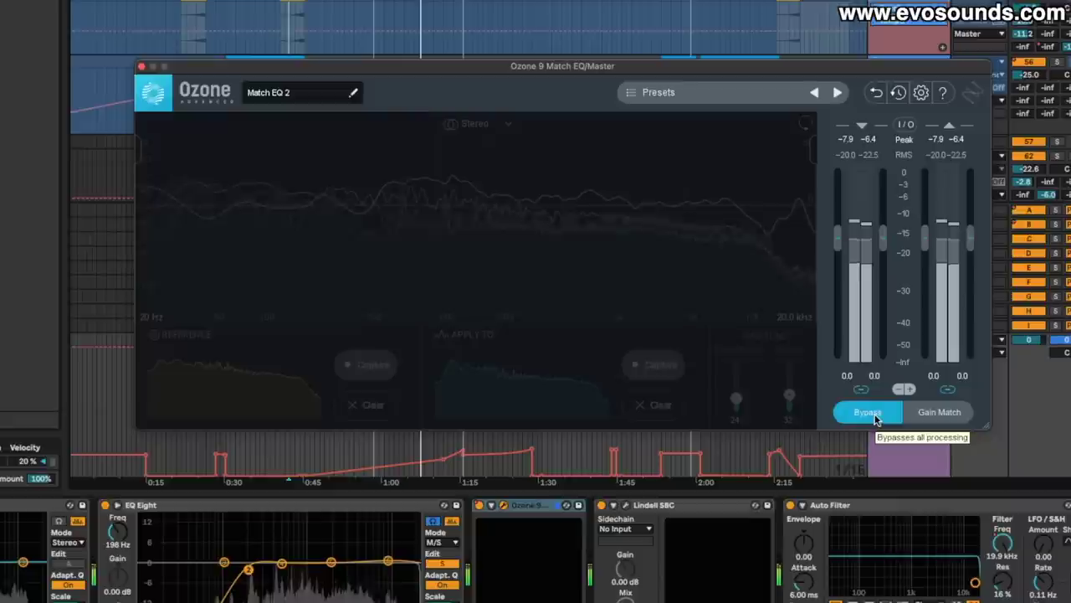
left_click(871, 412)
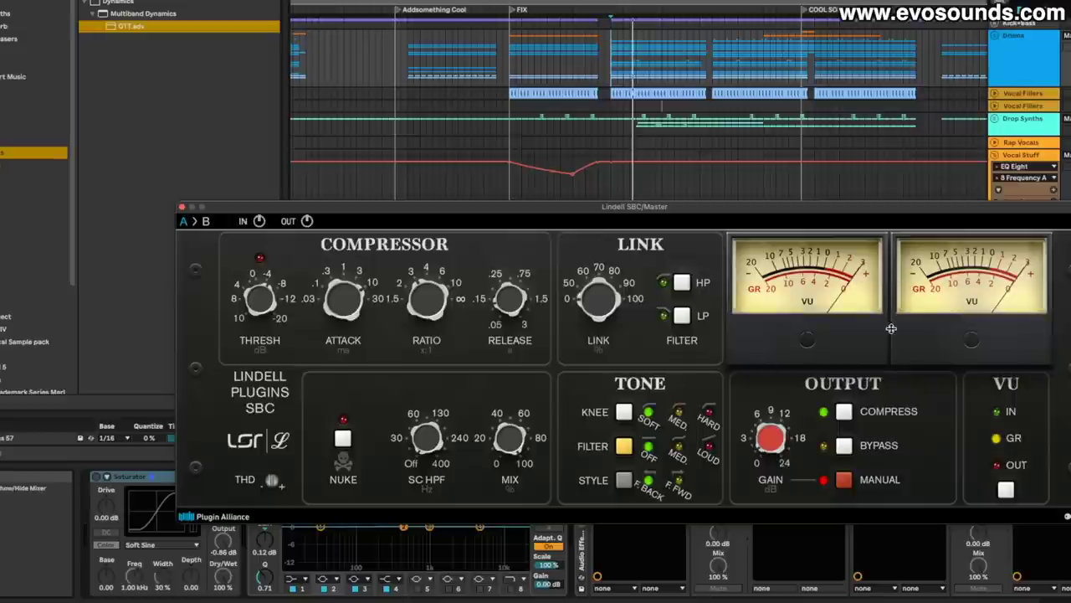
- Start playback to hear the Lindell SBC compressing the master
key("space")
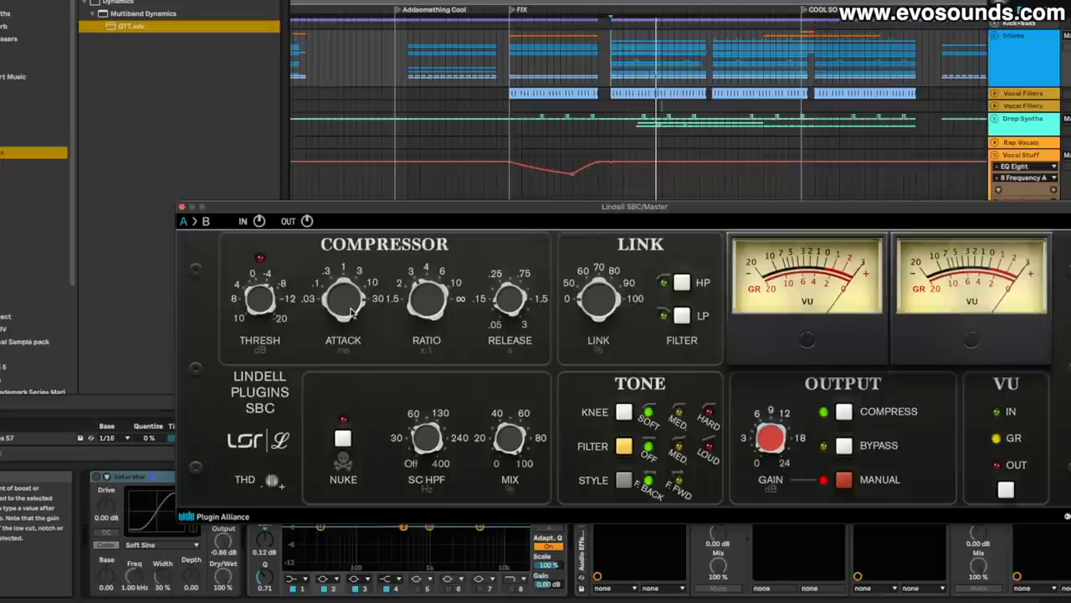
key("space")
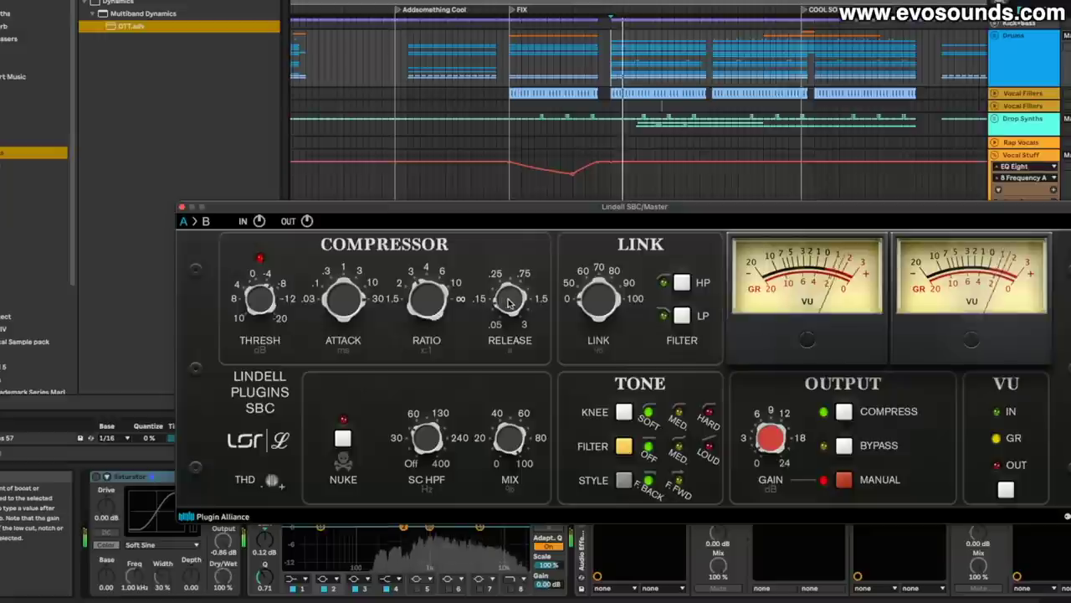
- Turn the Lindell SBC Release knob while the song plays
left_click_drag(509, 303, 509, 280)
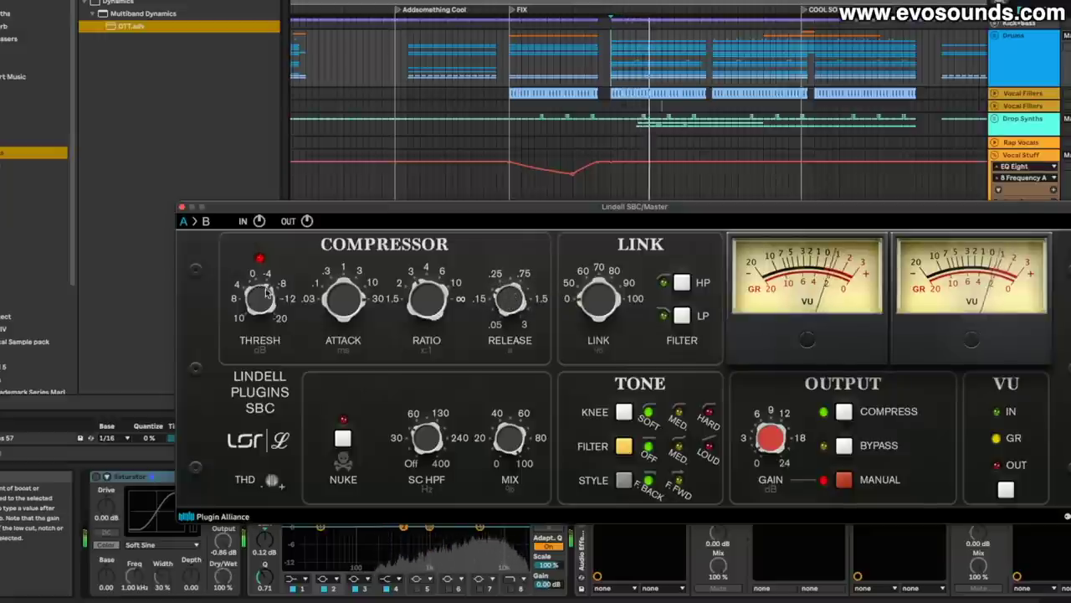
mouse_move(269, 301)
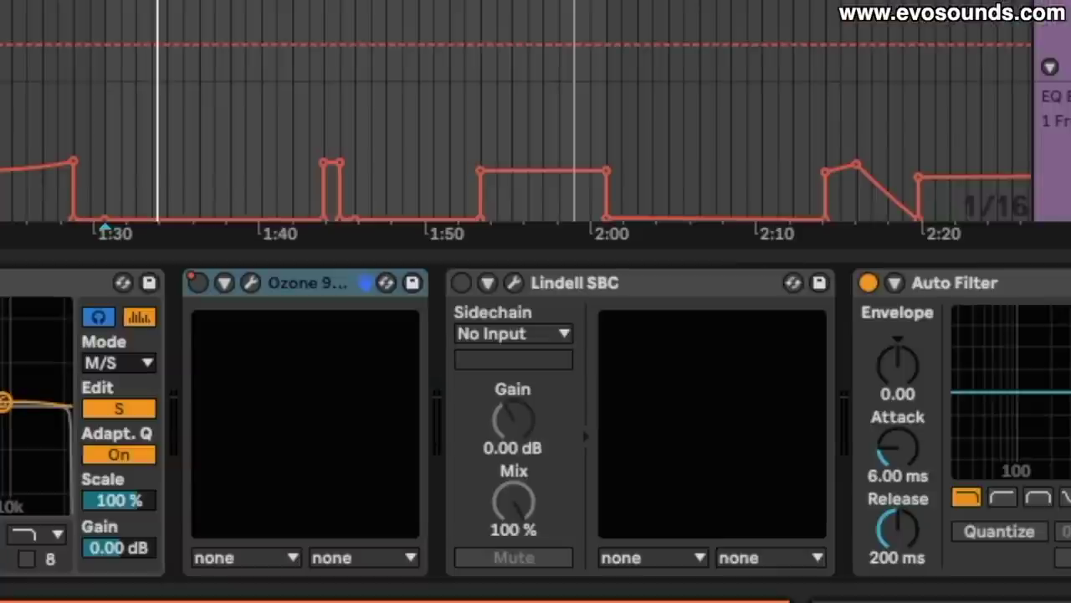
scroll(536, 423, "left", 1)
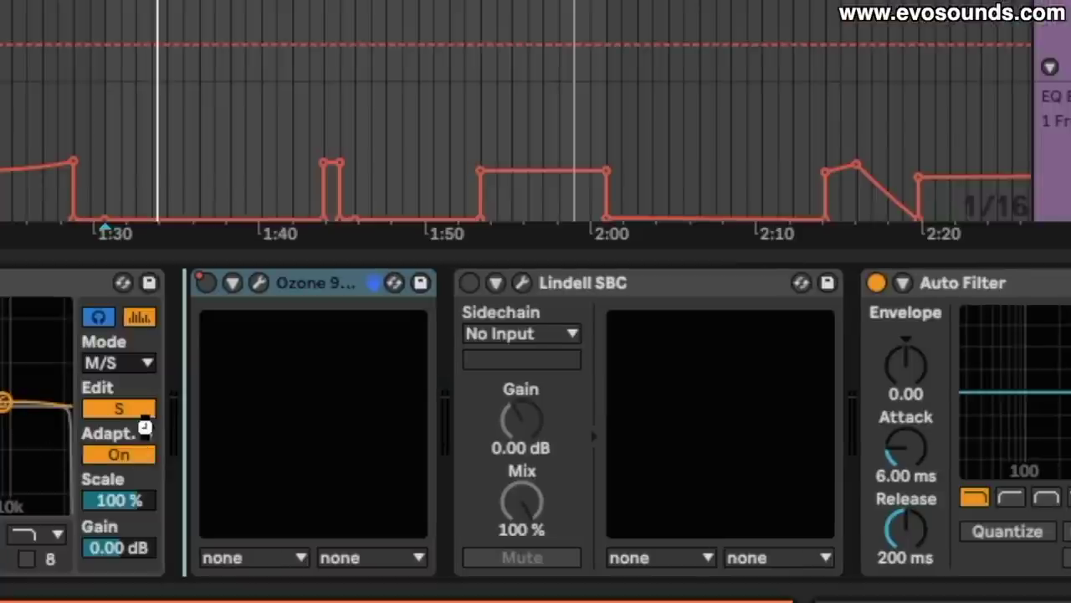
- Add a Compressor before Ozone in Peak mode with threshold near -9 dB and a softened knee
left_click_drag(337, 423, 345, 471)
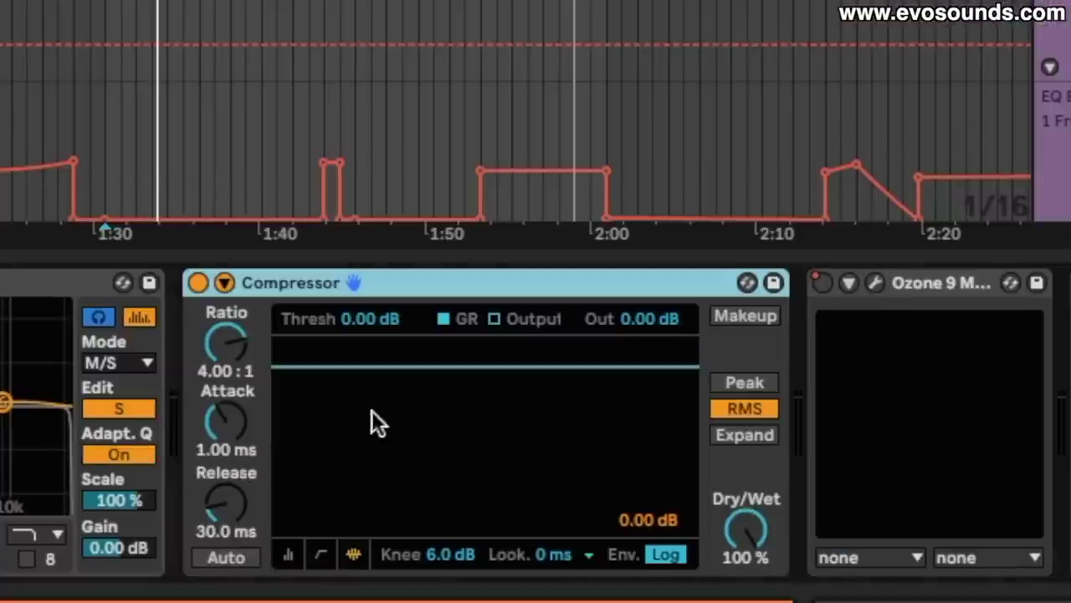
left_click_drag(471, 567, 470, 594)
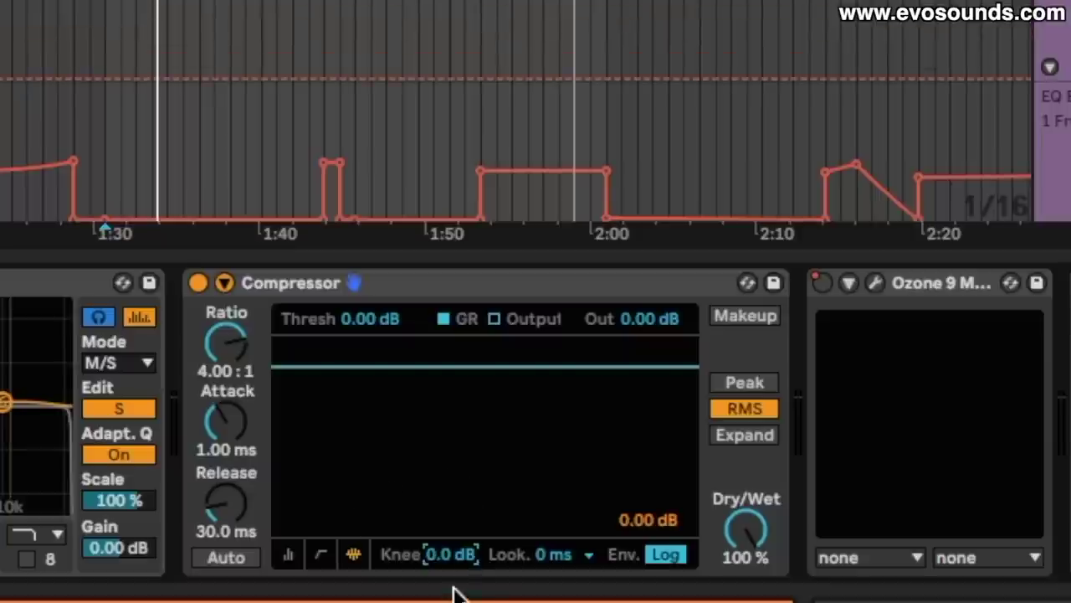
left_click(743, 387)
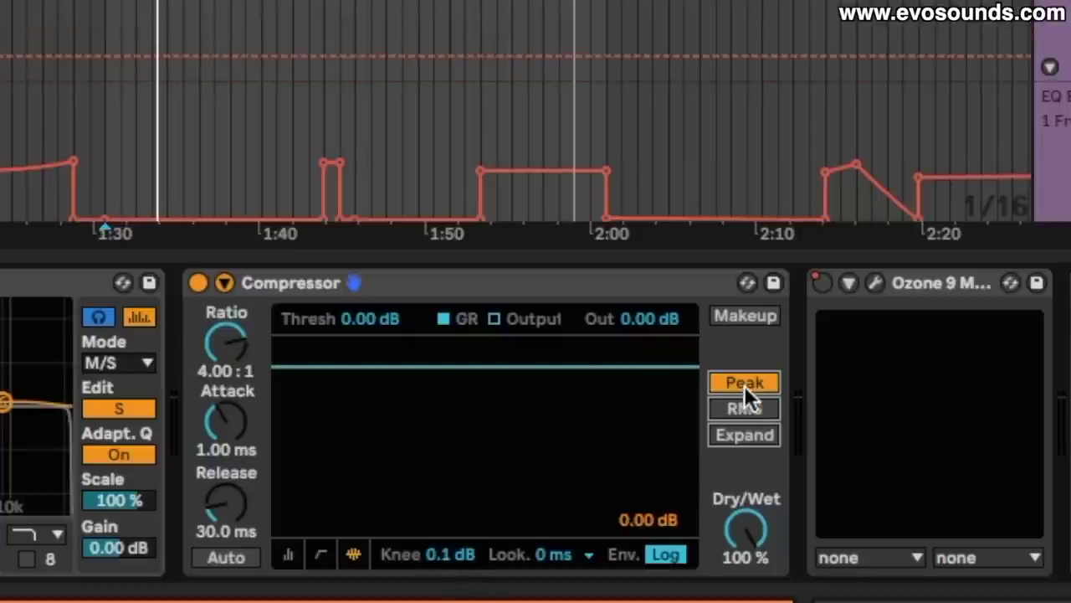
left_click_drag(450, 554, 451, 569)
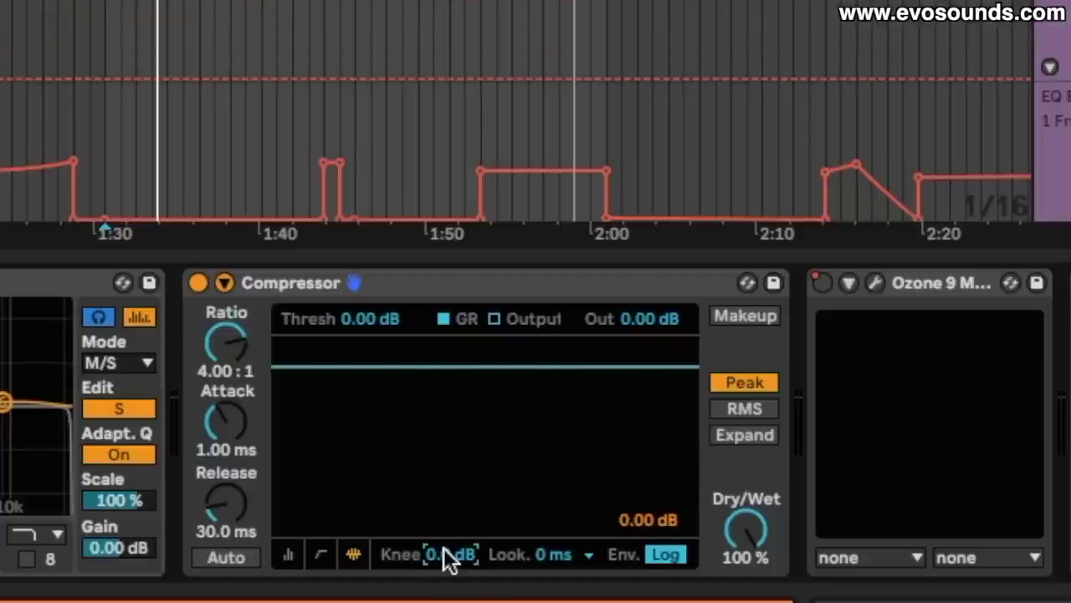
left_click(288, 555)
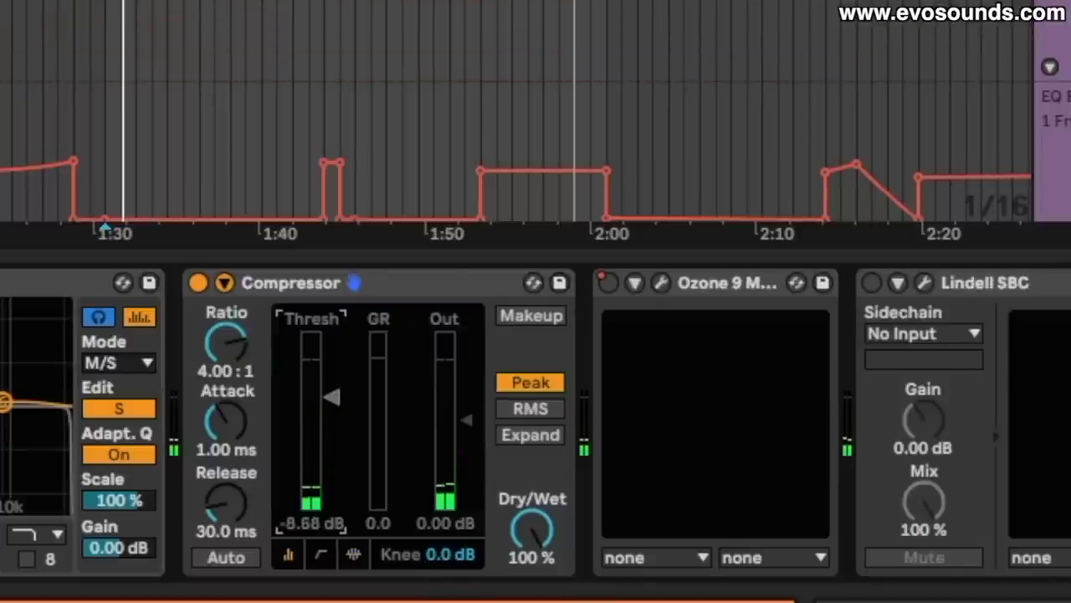
left_click_drag(384, 346, 384, 362)
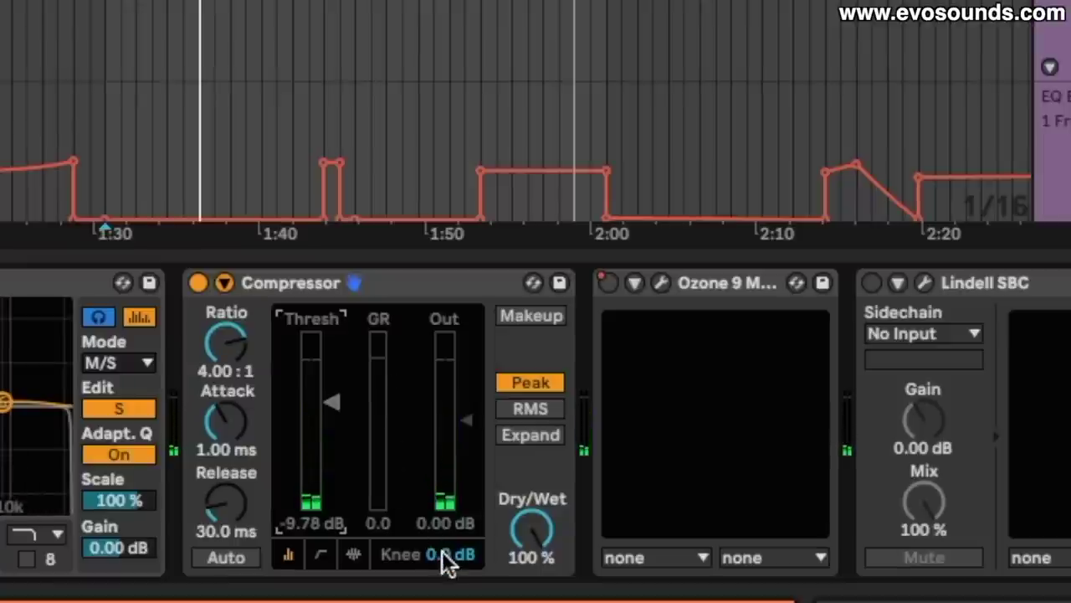
left_click_drag(448, 554, 448, 514)
key("space")
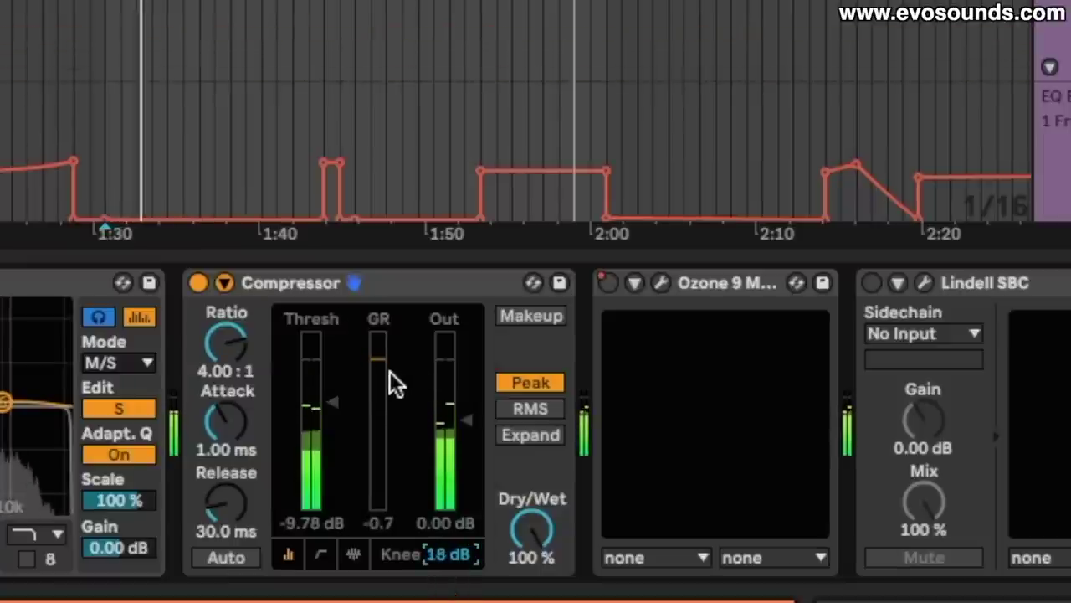
left_click_drag(333, 404, 332, 398)
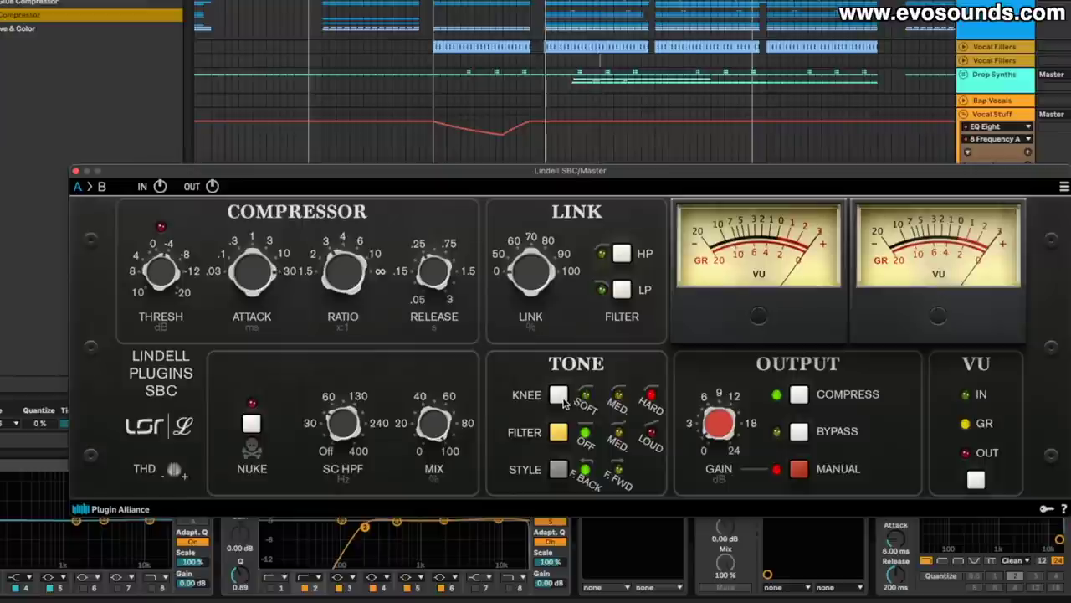
- A/B the Lindell SBC on and off, then lower its threshold to about -3.5 dB during playback
left_click_drag(693, 172, 681, 110)
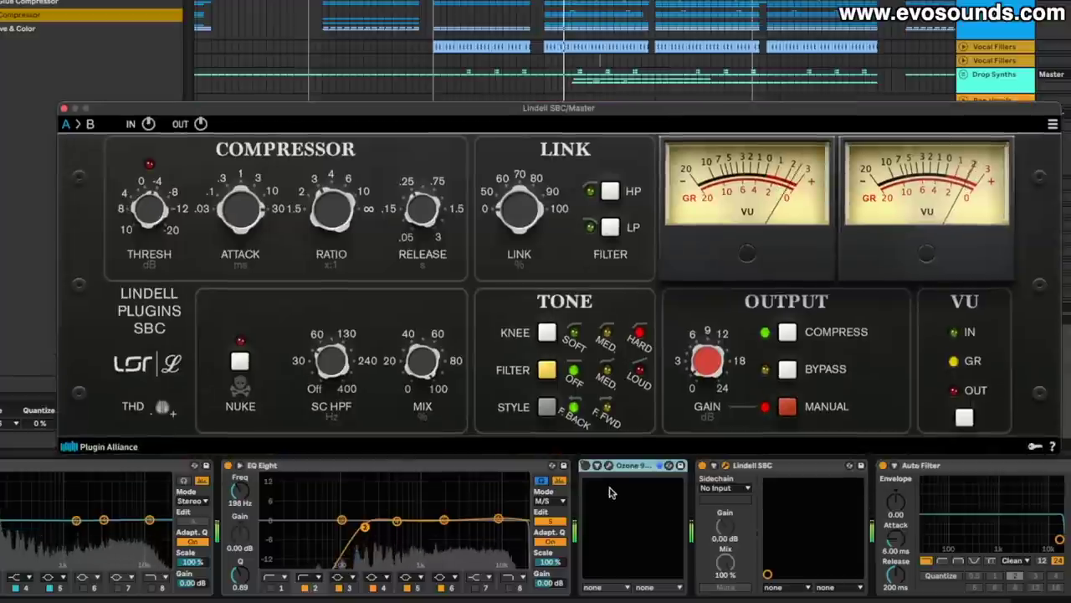
left_click(703, 467)
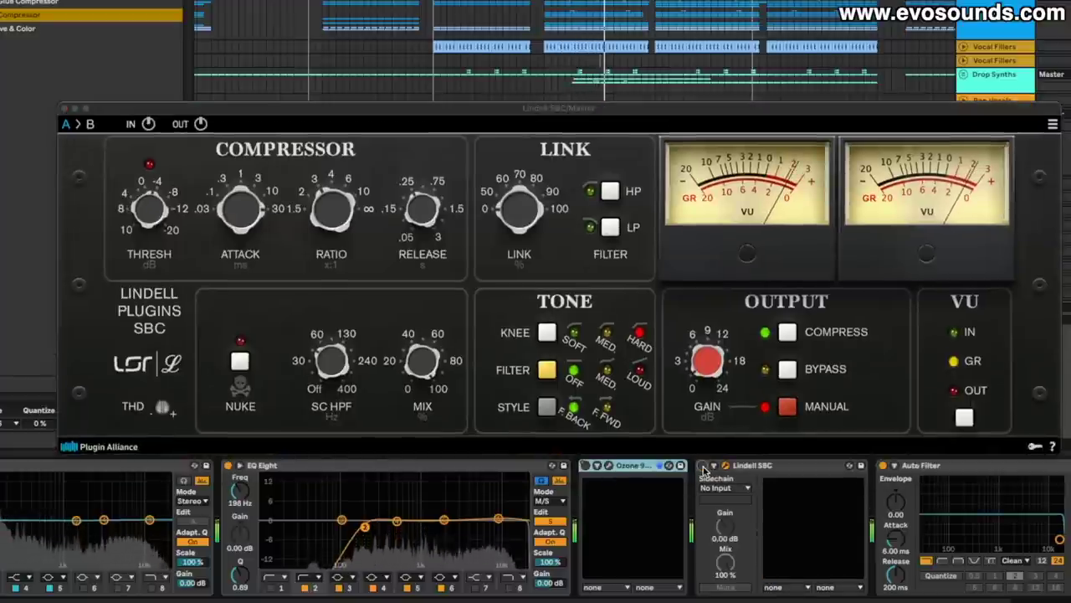
left_click(703, 466)
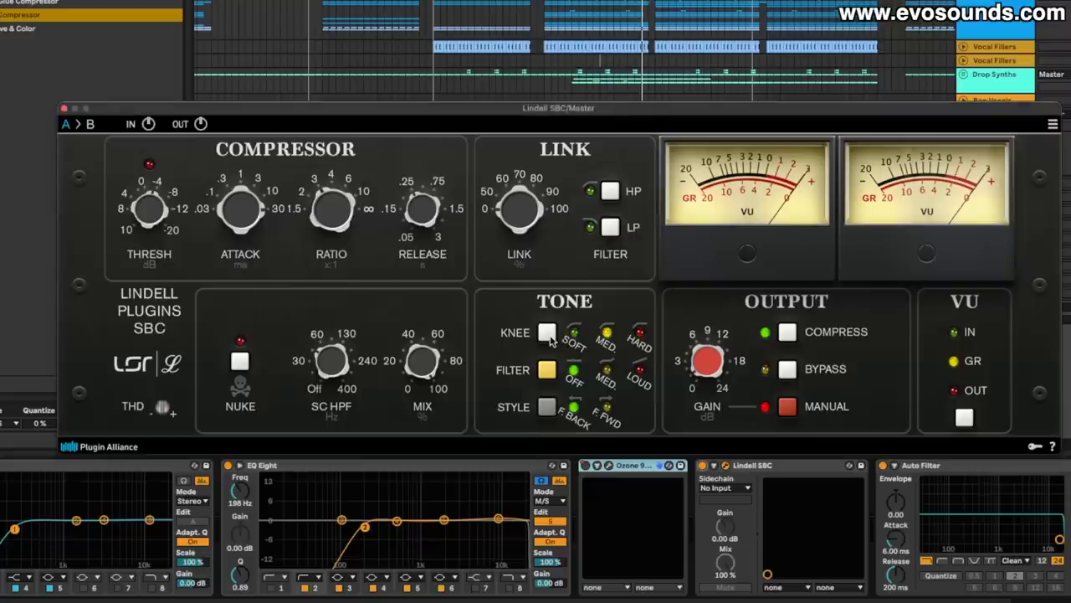
key("space")
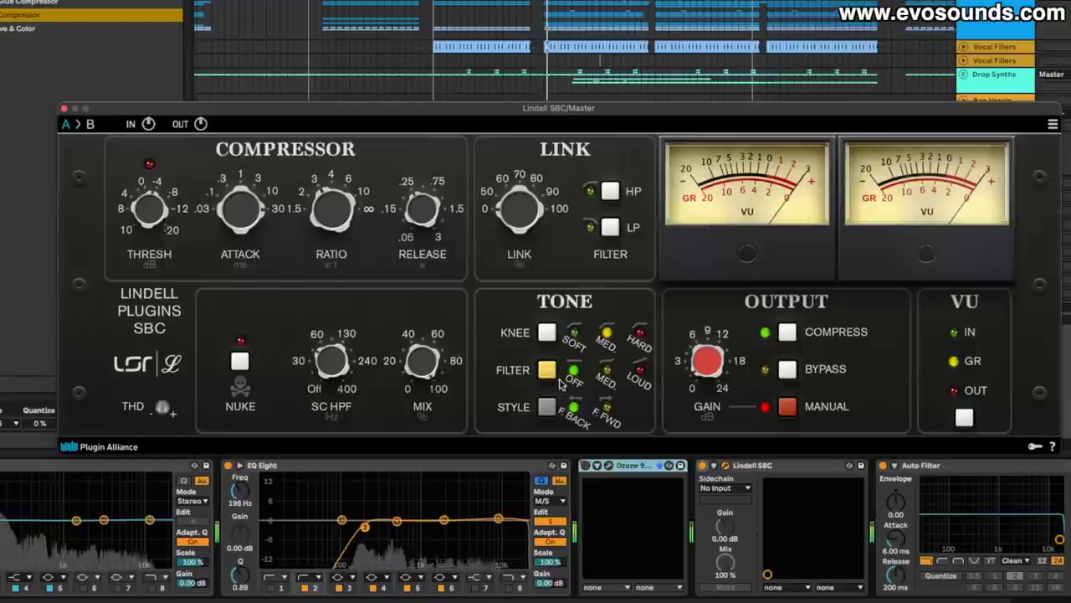
left_click(703, 471)
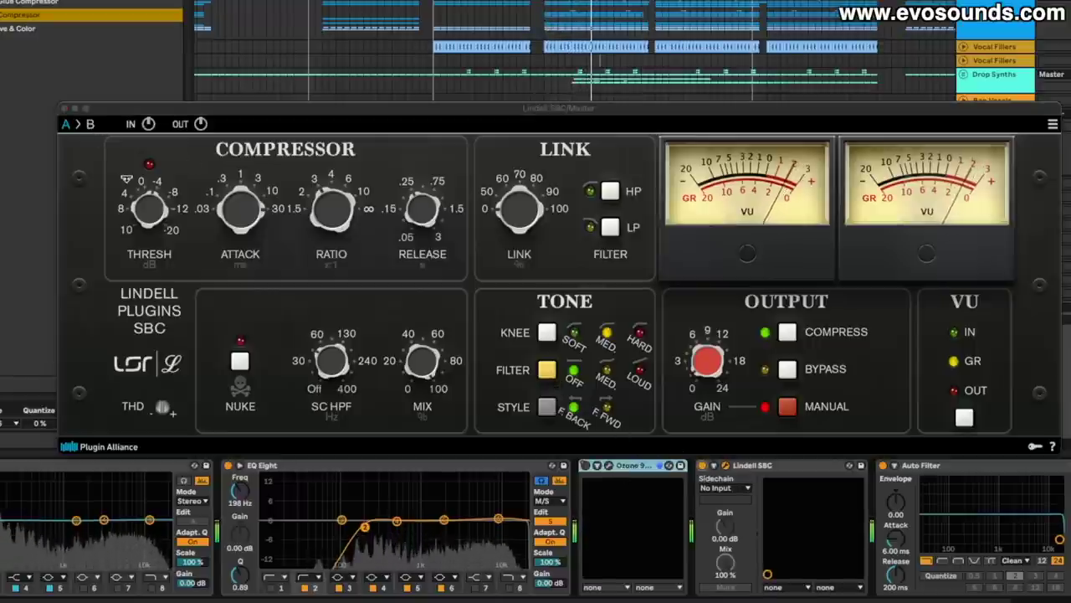
left_click_drag(126, 178, 127, 182)
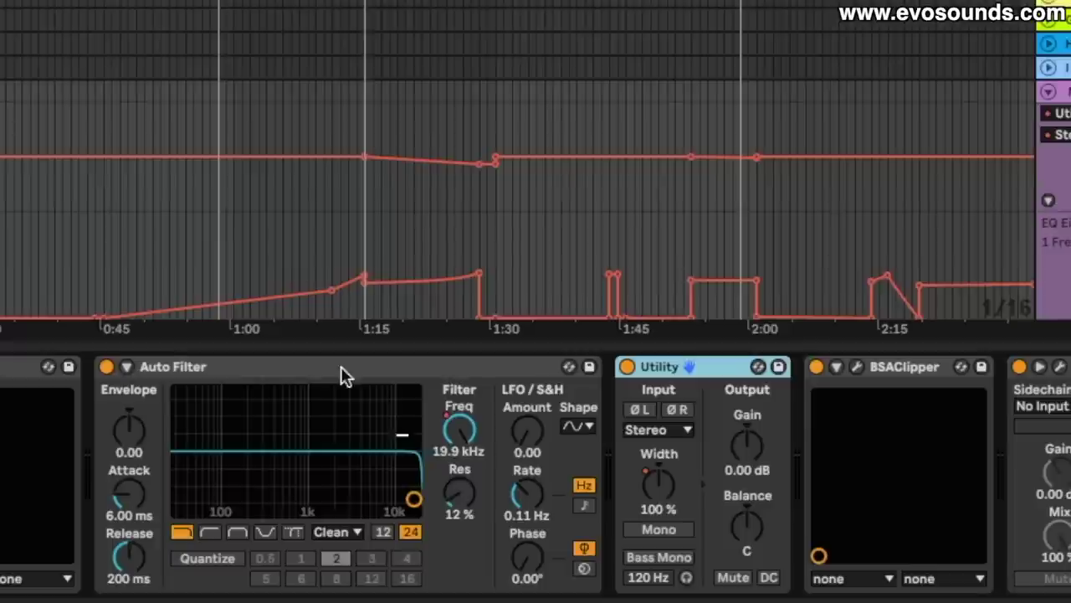
- Select the Utility device and show its Width automation lane in the arrangement
left_click(341, 366)
left_click(639, 363)
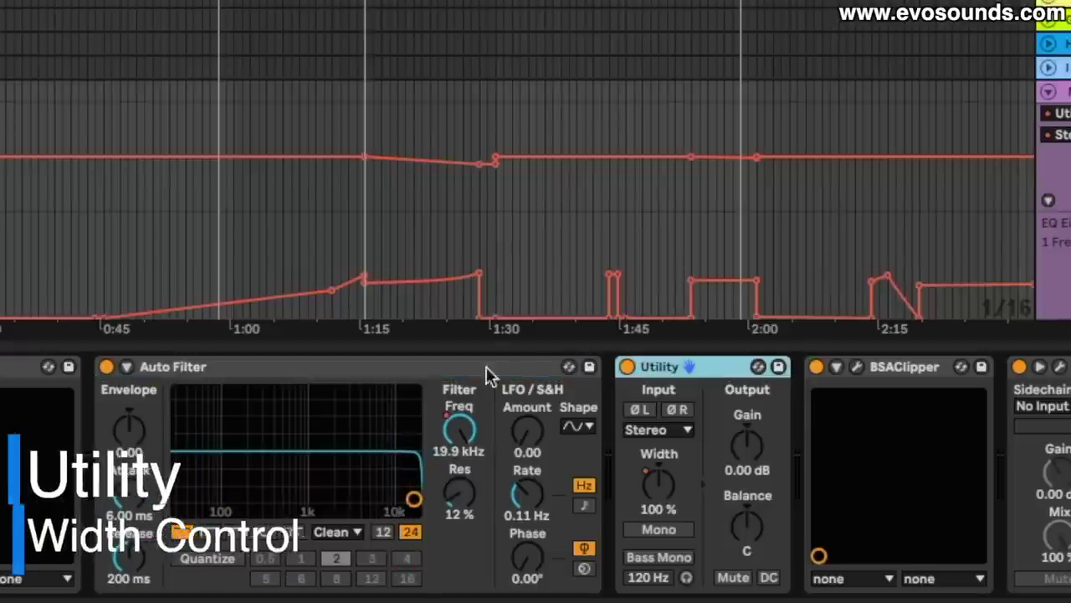
left_click(465, 370)
left_click(726, 367)
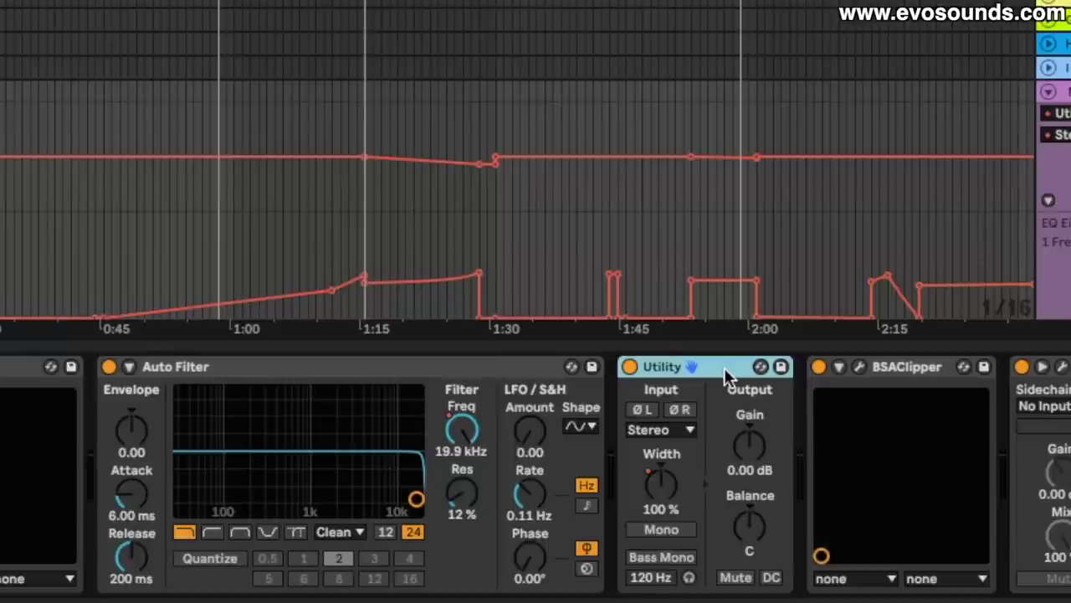
right_click(818, 482)
left_click(875, 516)
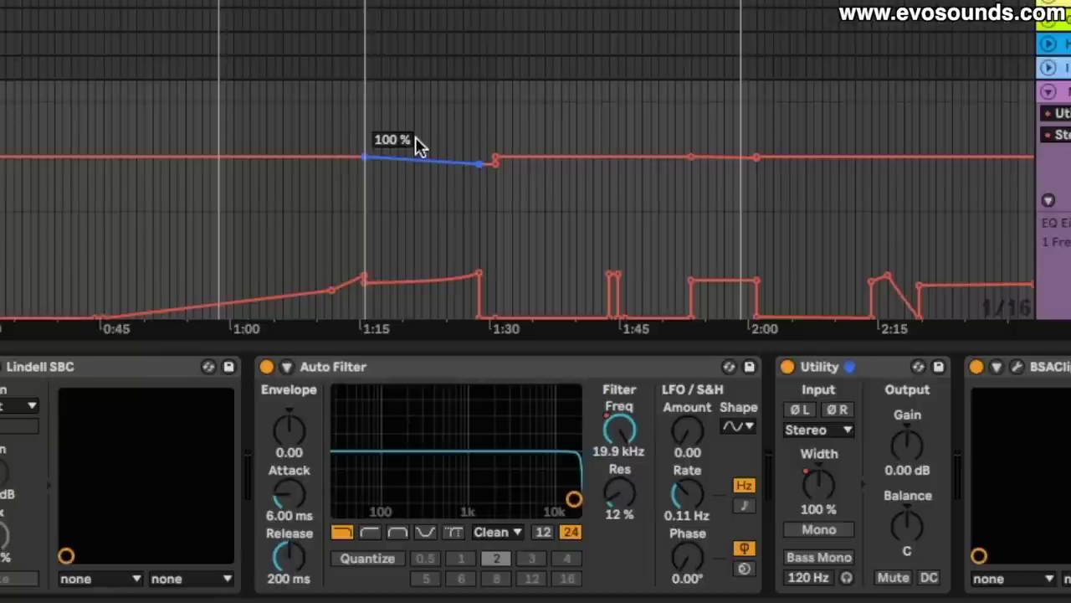
scroll(416, 137, "up", 3)
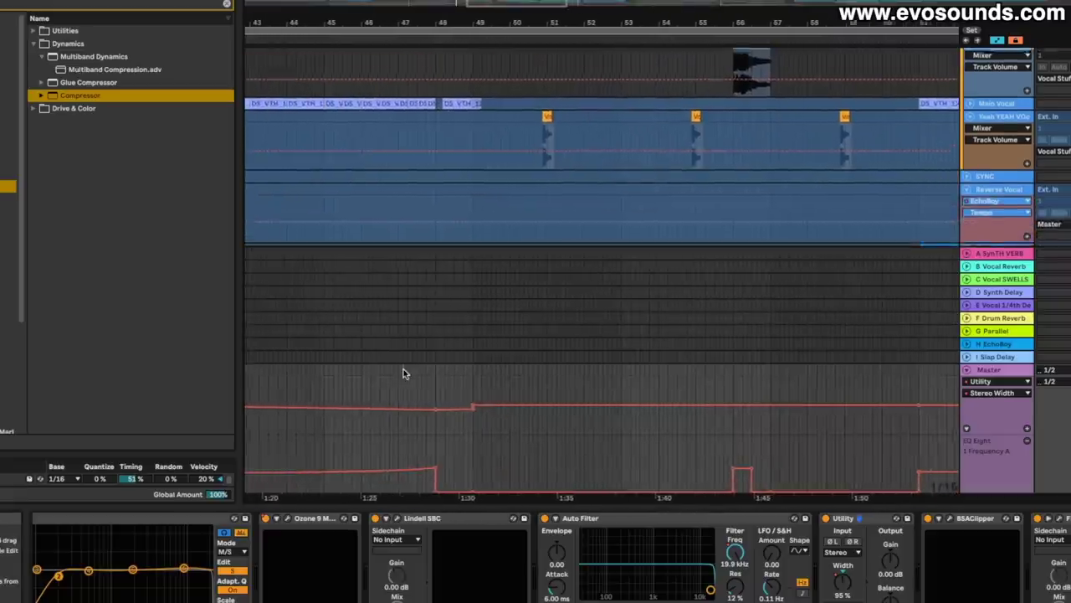
- Play from bar 45 and delete the dipping breakpoint on the master's Stereo Width envelope
left_click(287, 398)
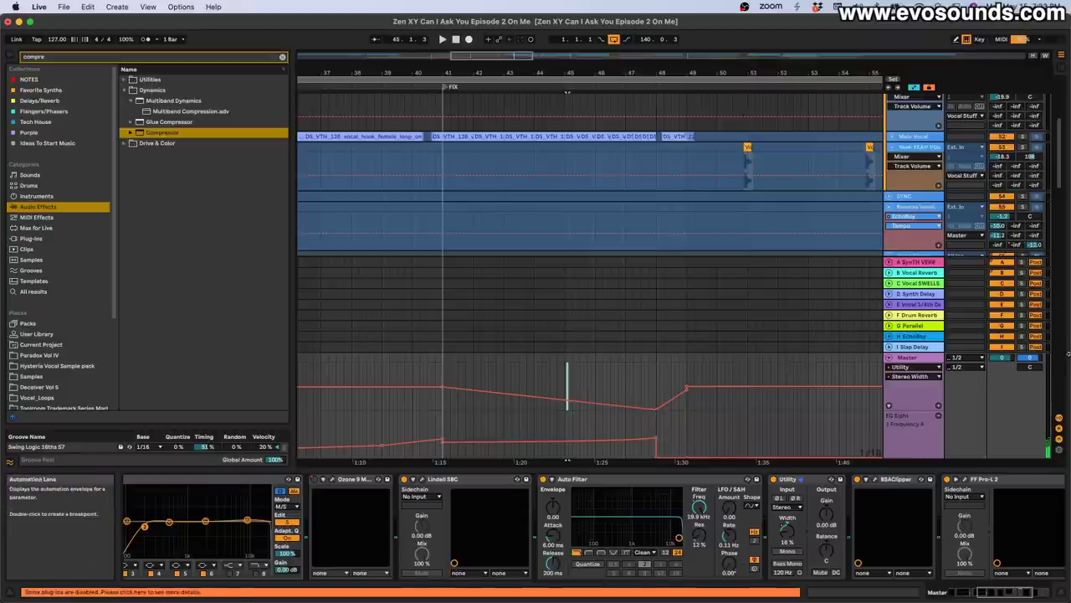
key("space")
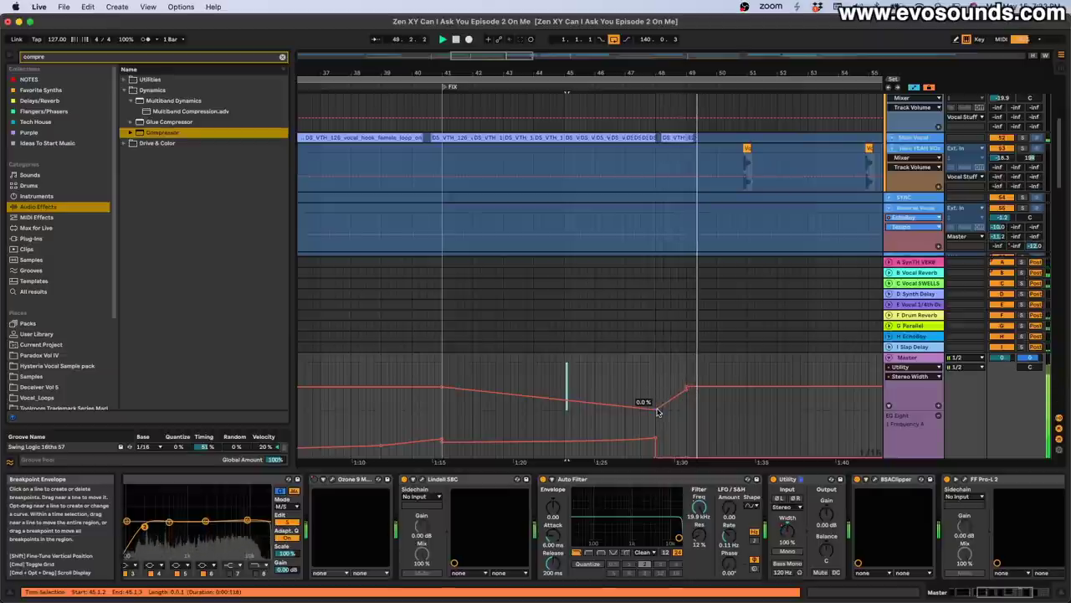
left_click(657, 409)
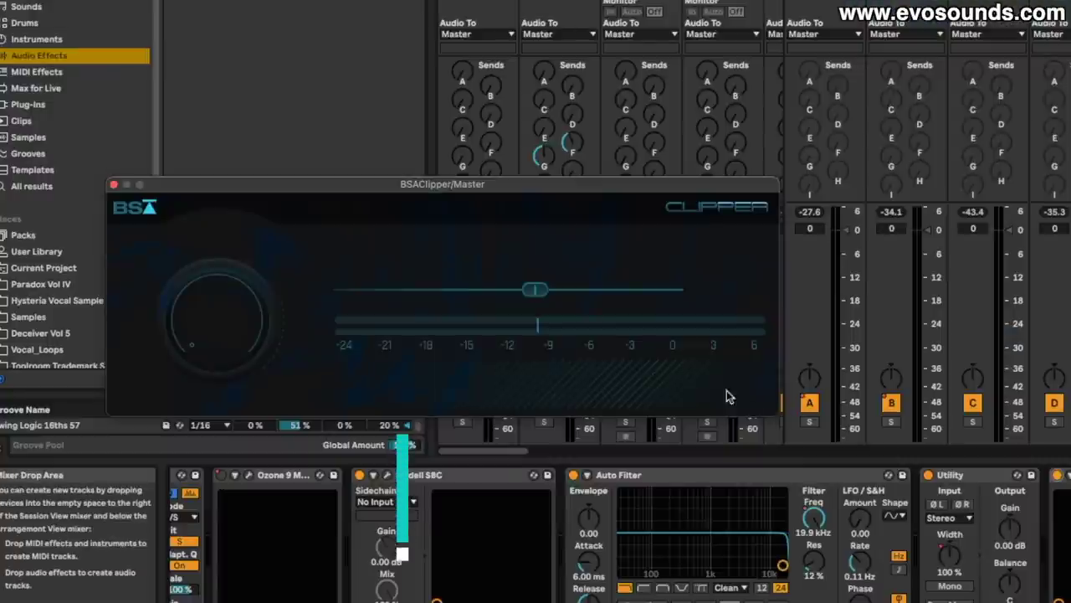
- Move the BSAClipper slider from about -9 up to roughly -5.8, shifting its window right
left_click_drag(539, 288, 588, 283)
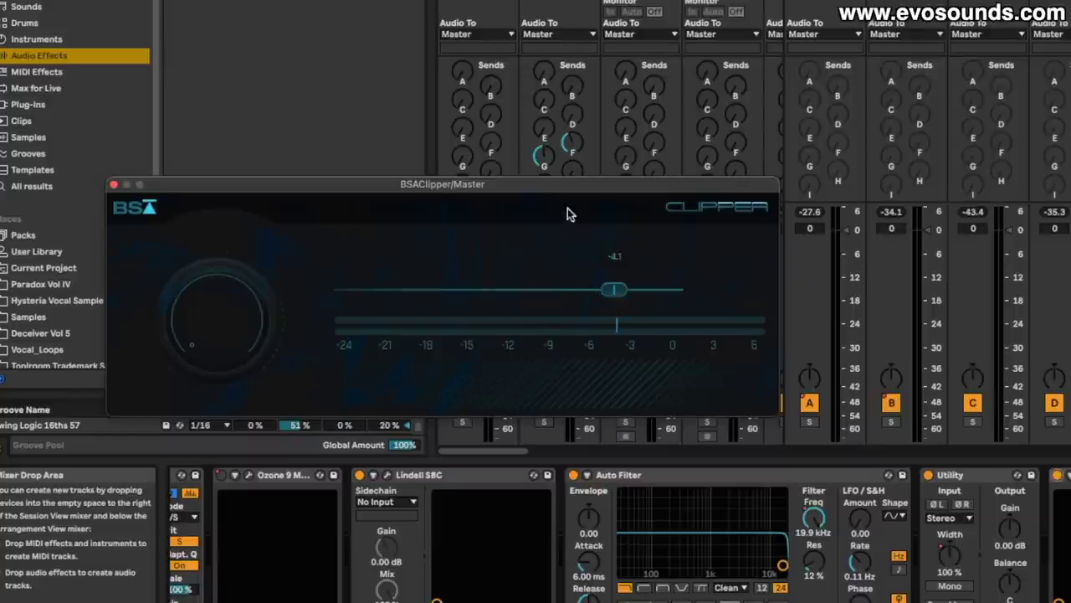
left_click_drag(575, 189, 831, 188)
left_click_drag(874, 290, 805, 307)
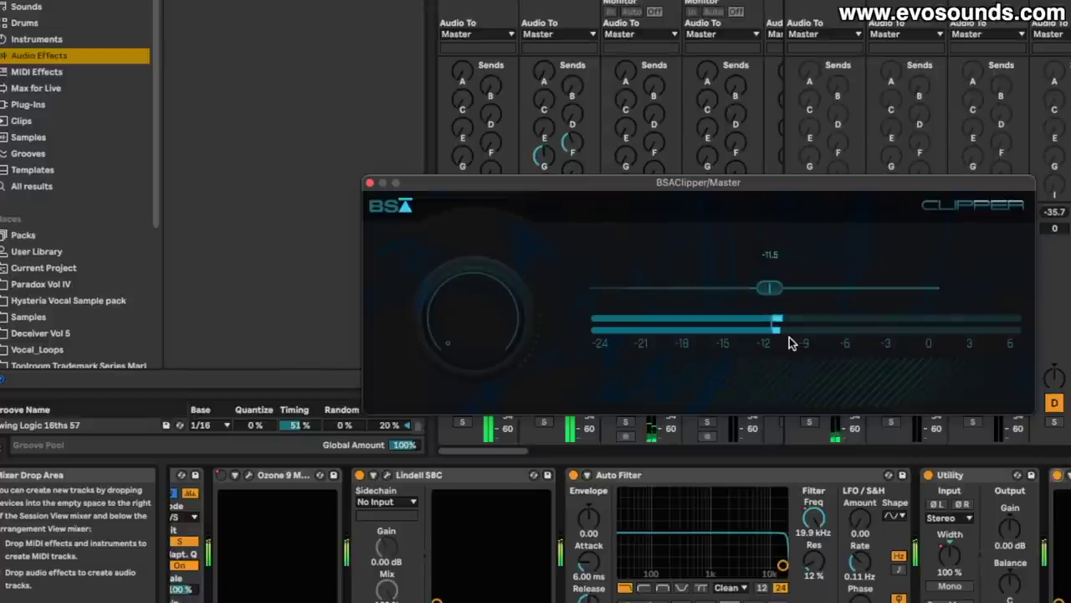
- Set the BSAClipper near -12, bypass it briefly to compare, then re-enable it
mouse_move(773, 298)
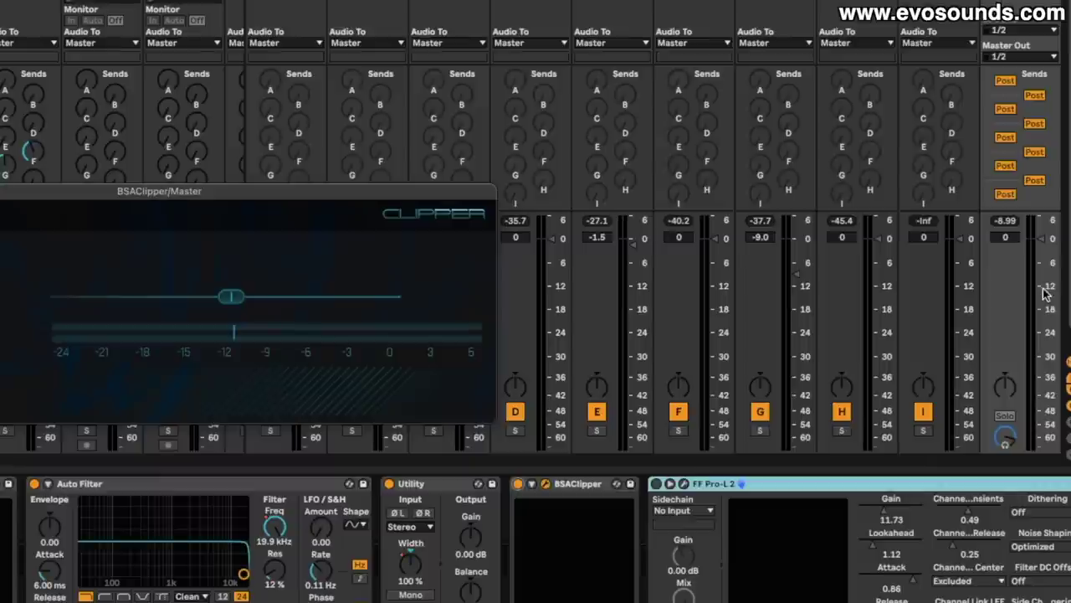
left_click(518, 484)
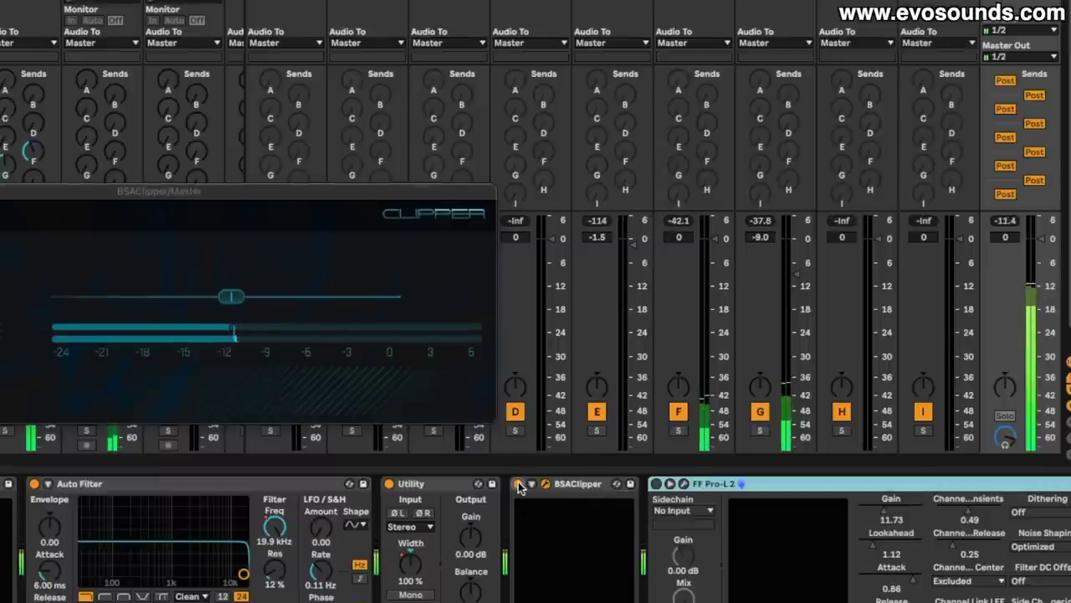
left_click(518, 483)
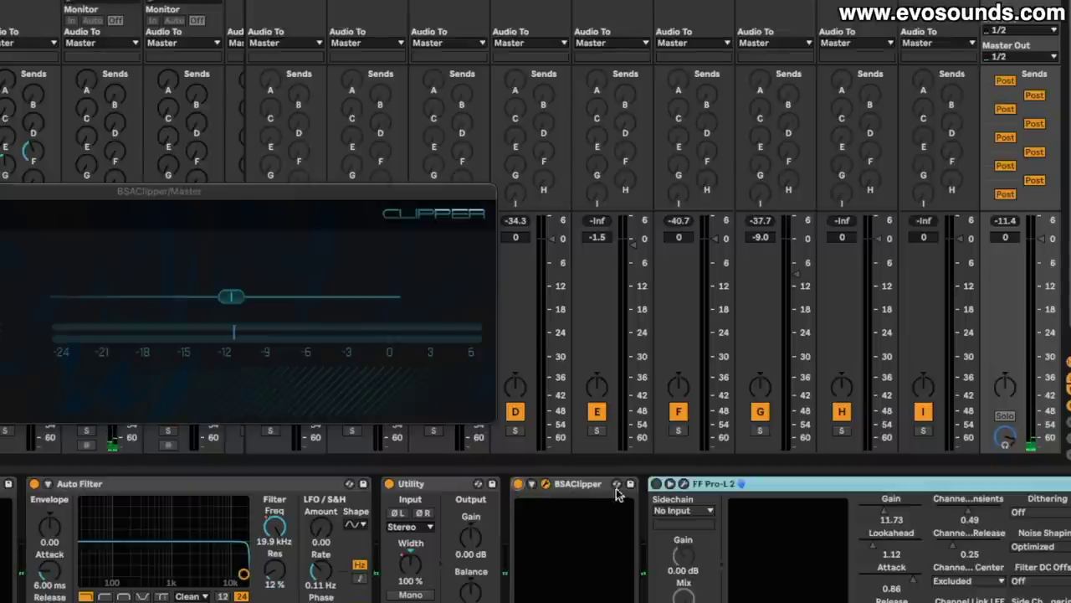
left_click(566, 493)
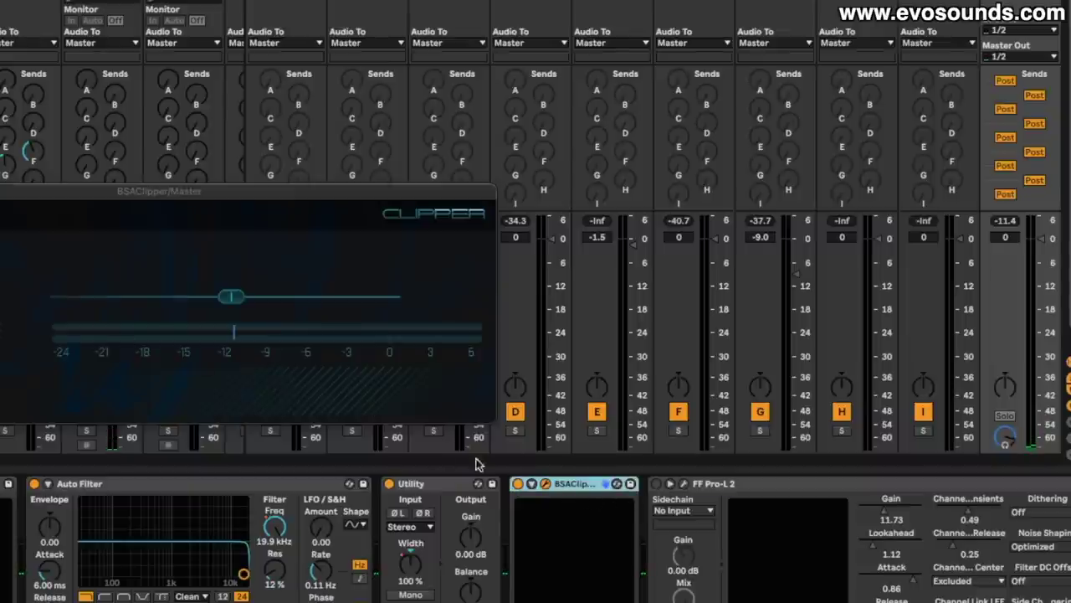
left_click(682, 485)
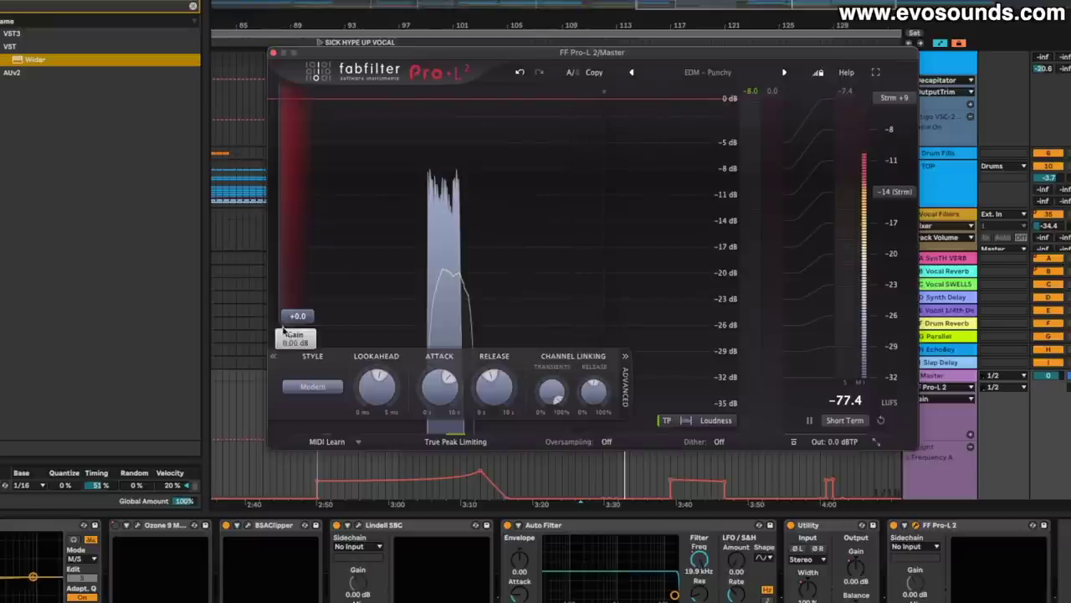
- Switch on Pro-L 2's 1:1 unity-gain monitoring and raise its gain to about +5.2 dB
mouse_move(855, 445)
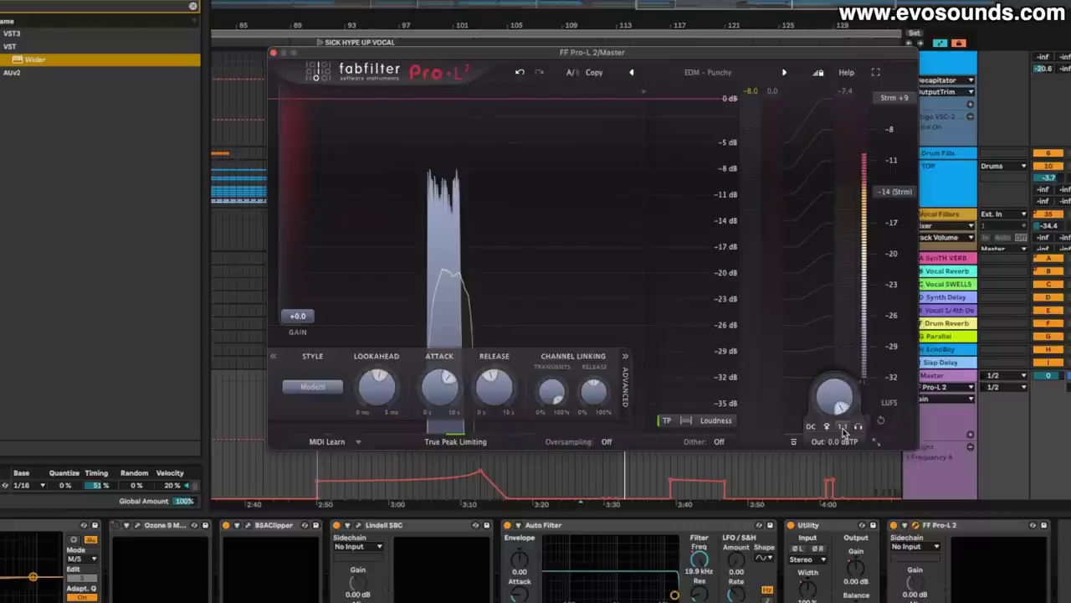
left_click(842, 427)
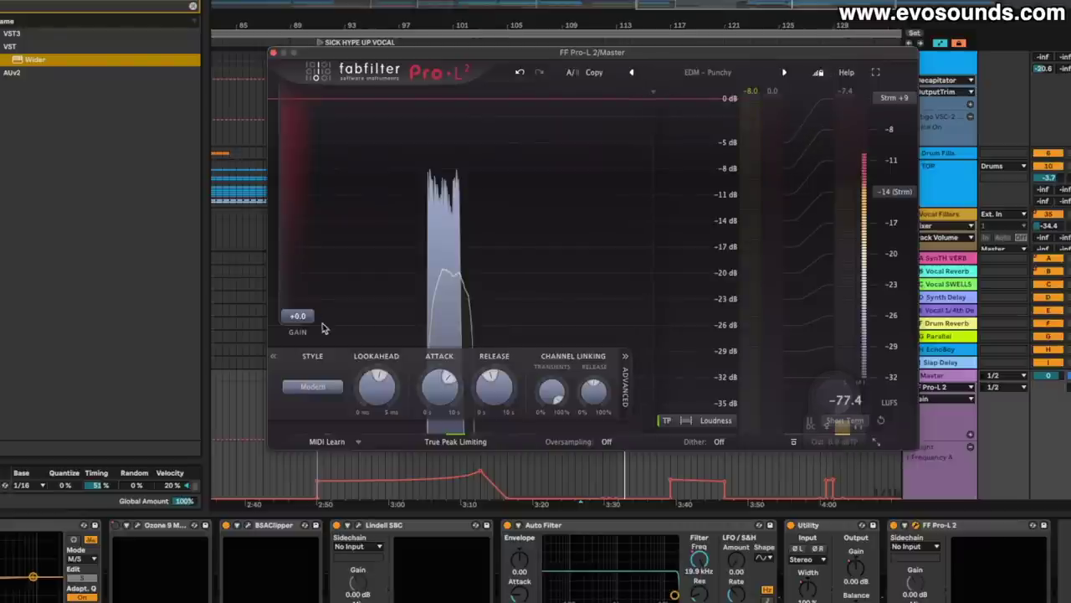
mouse_move(303, 319)
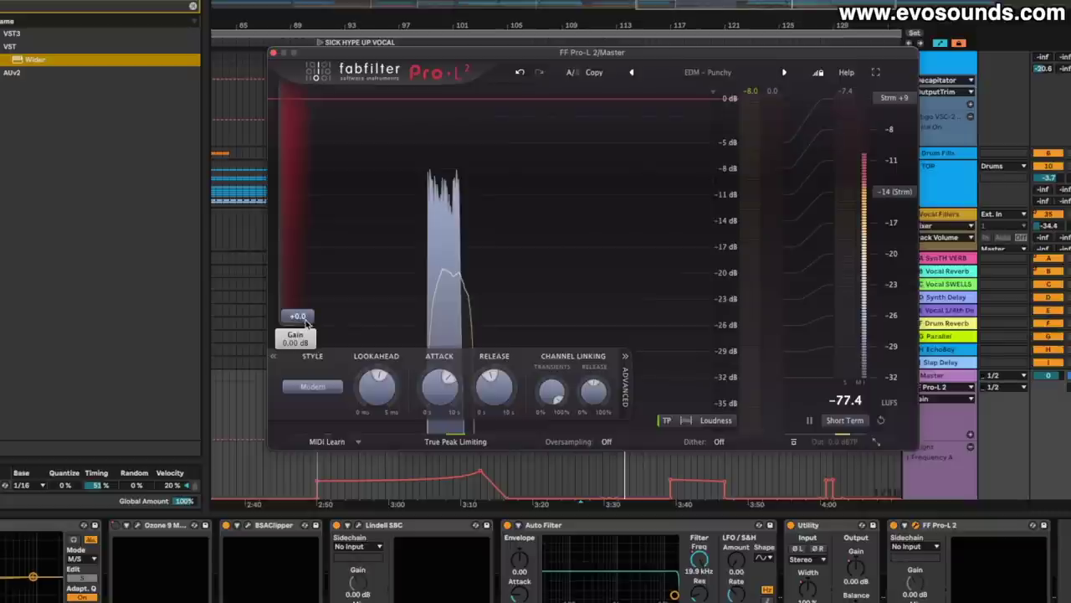
left_click_drag(307, 324, 307, 286)
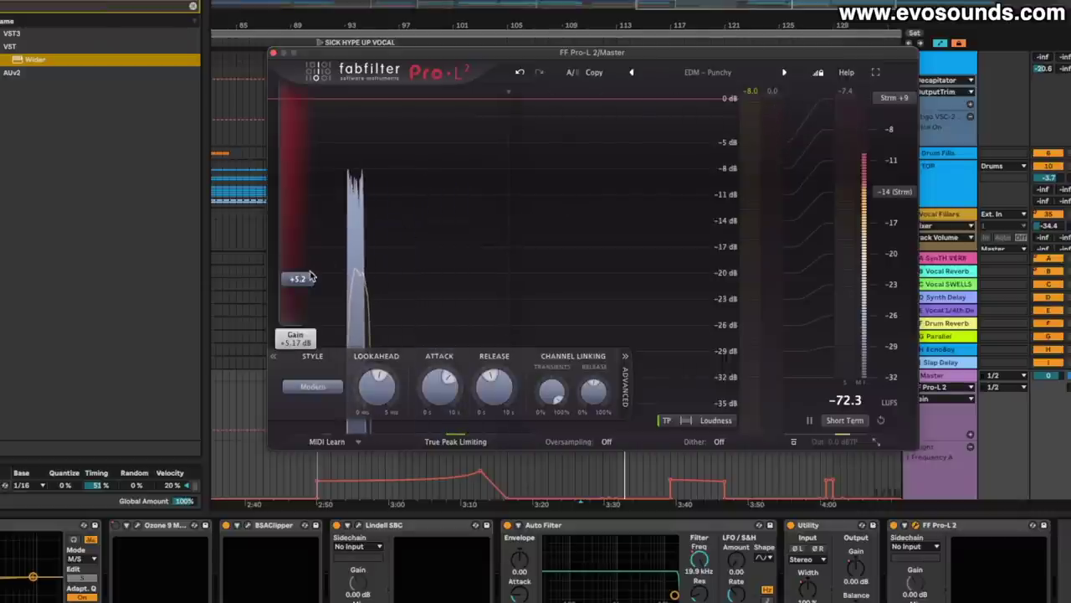
- Push Pro-L 2 gain to about +13.4 dB, toggling 1:1 monitoring off and on to compare
left_click_drag(299, 279, 299, 270)
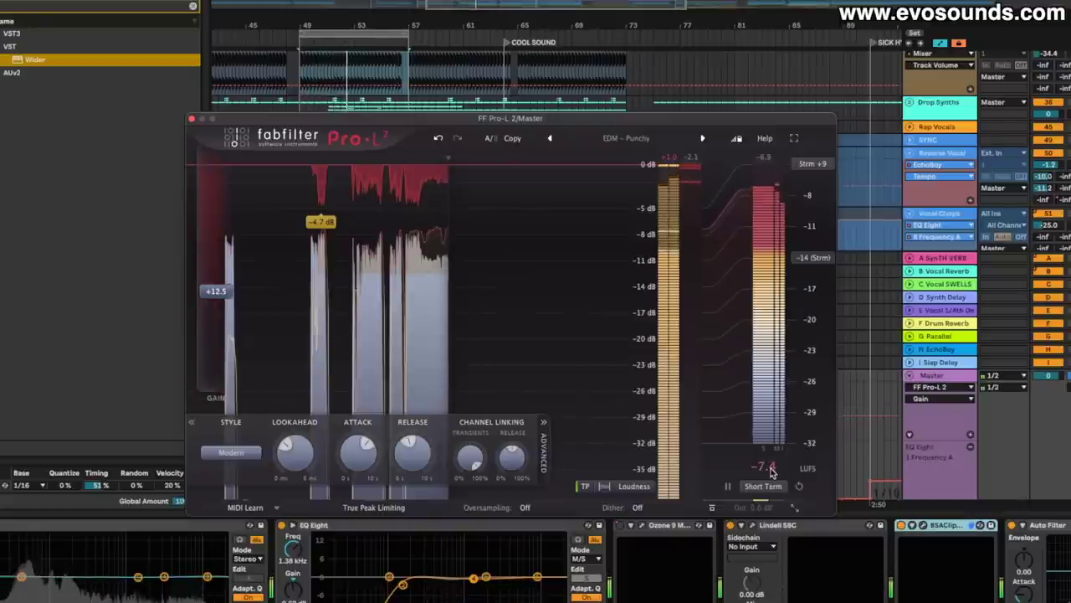
mouse_move(219, 292)
left_click_drag(223, 294, 222, 290)
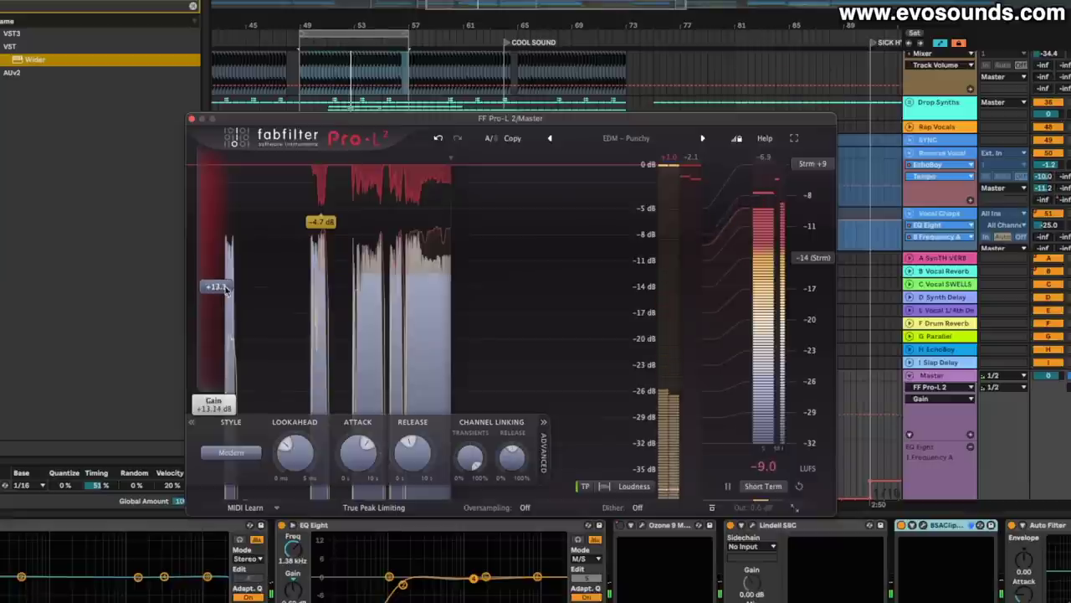
mouse_move(763, 493)
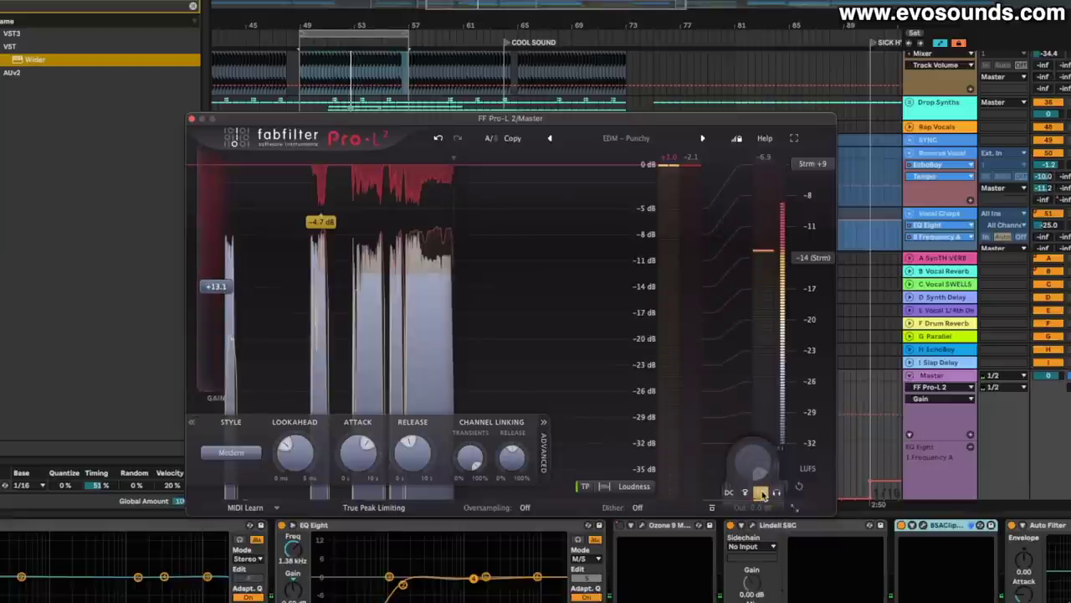
left_click(763, 493)
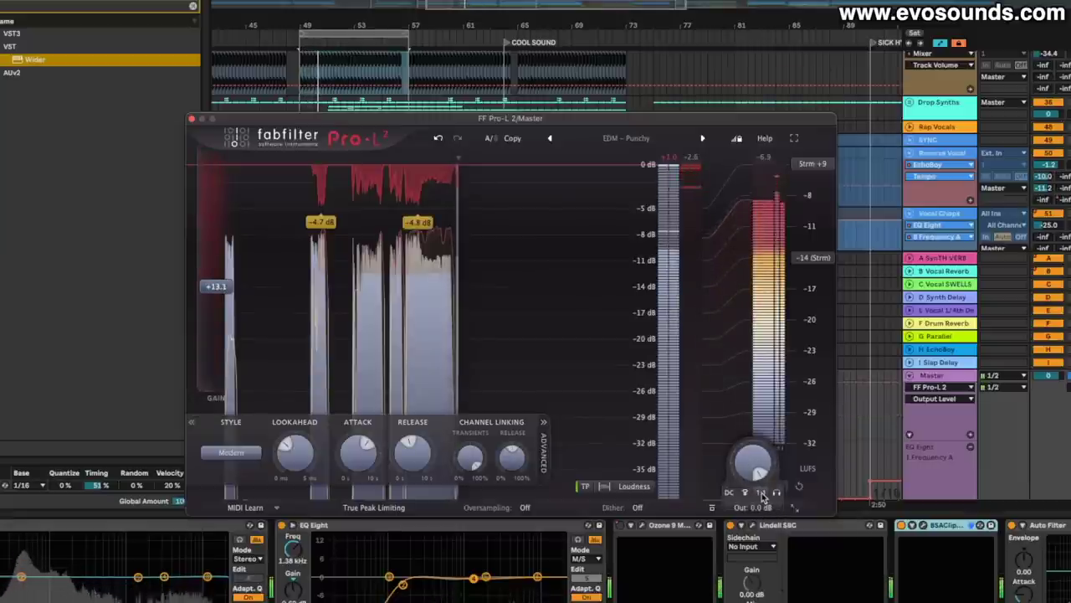
left_click(763, 494)
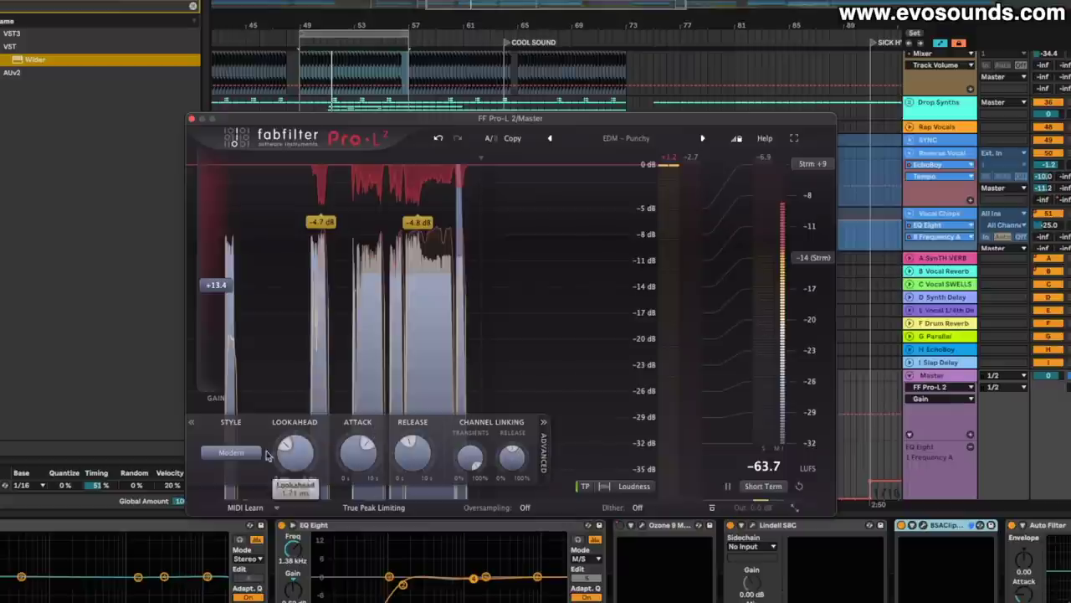
left_click(231, 452)
- Change the Pro-L 2 limiting style from Modern to Aggressive
left_click(318, 433)
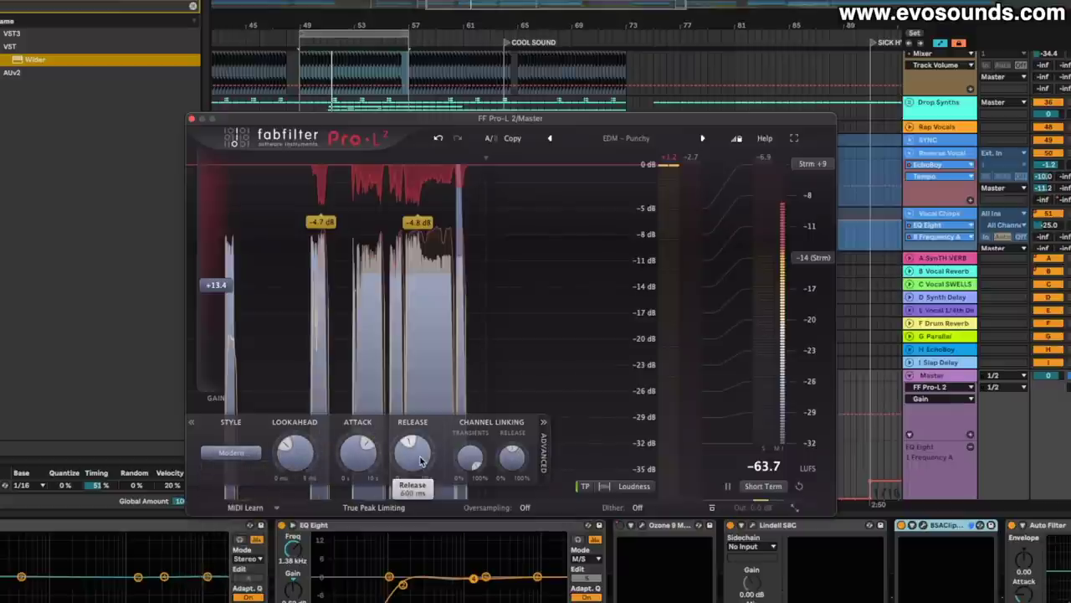
mouse_move(421, 459)
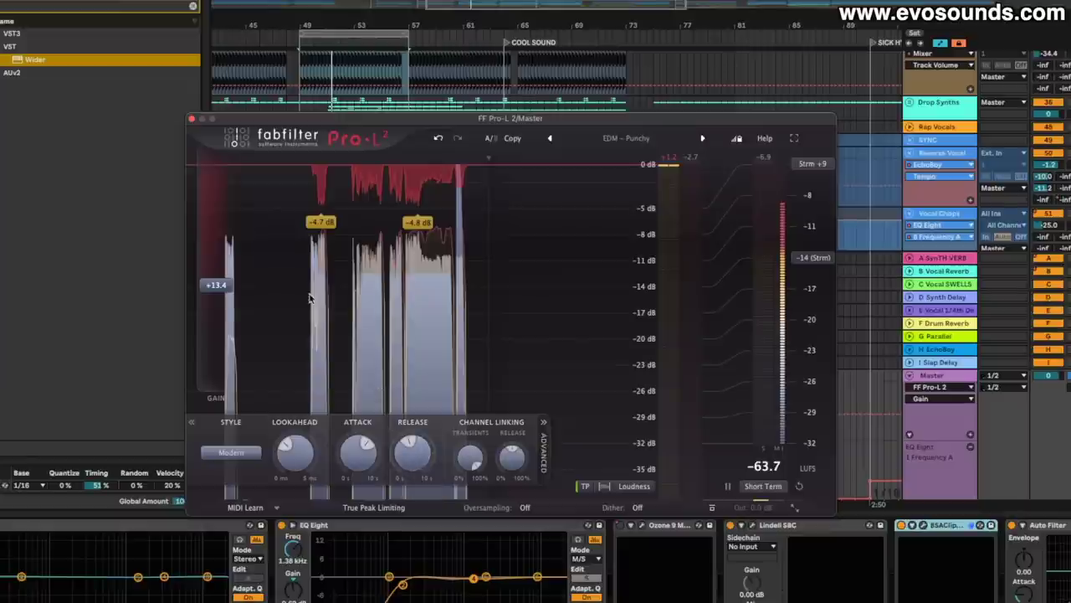
scroll(289, 410, "down", 3)
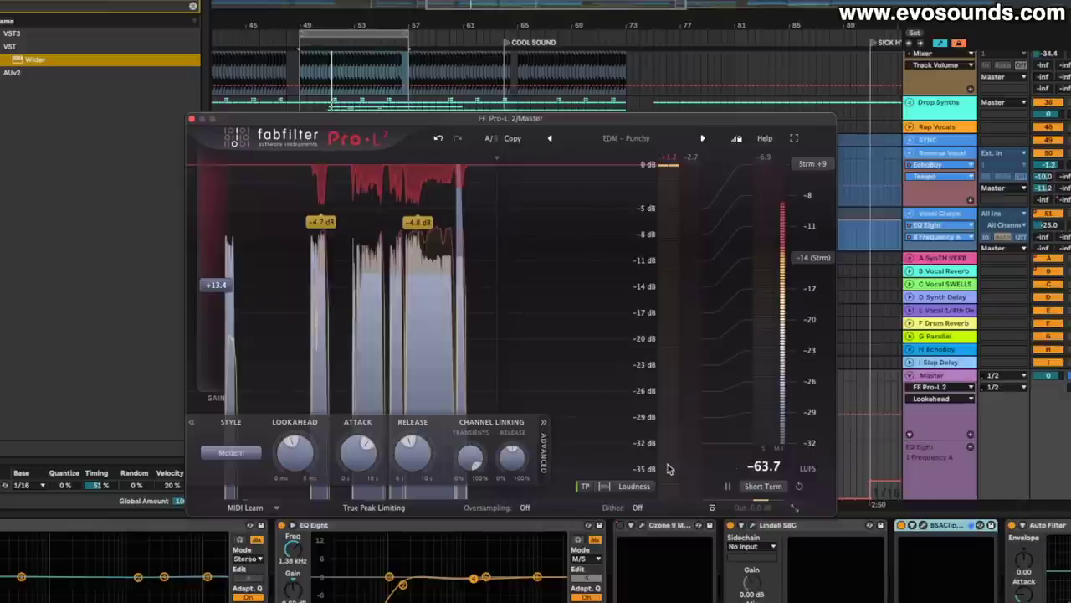
left_click(257, 452)
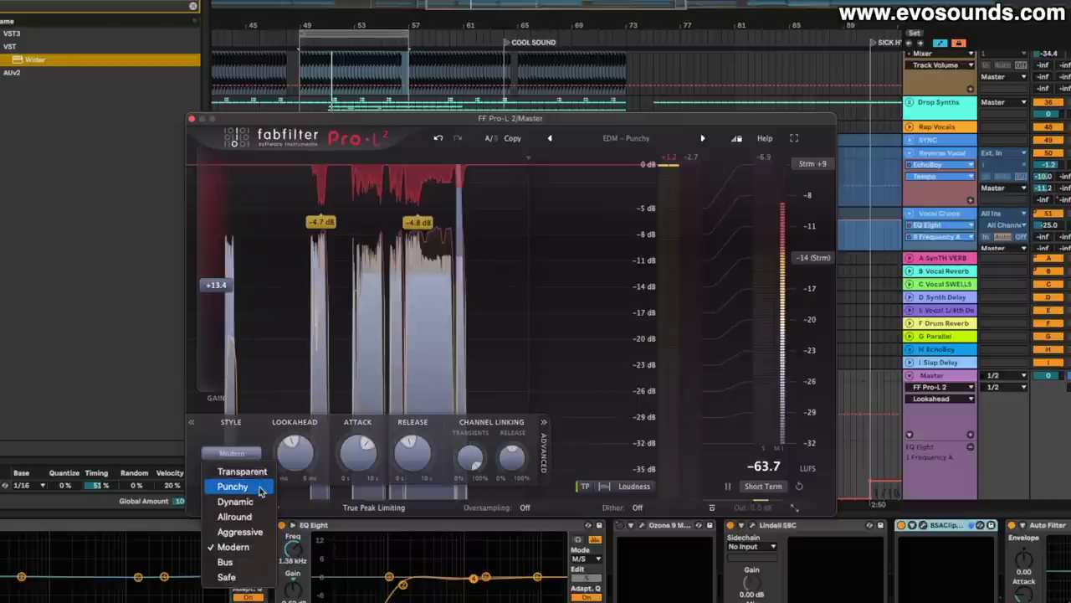
left_click(252, 530)
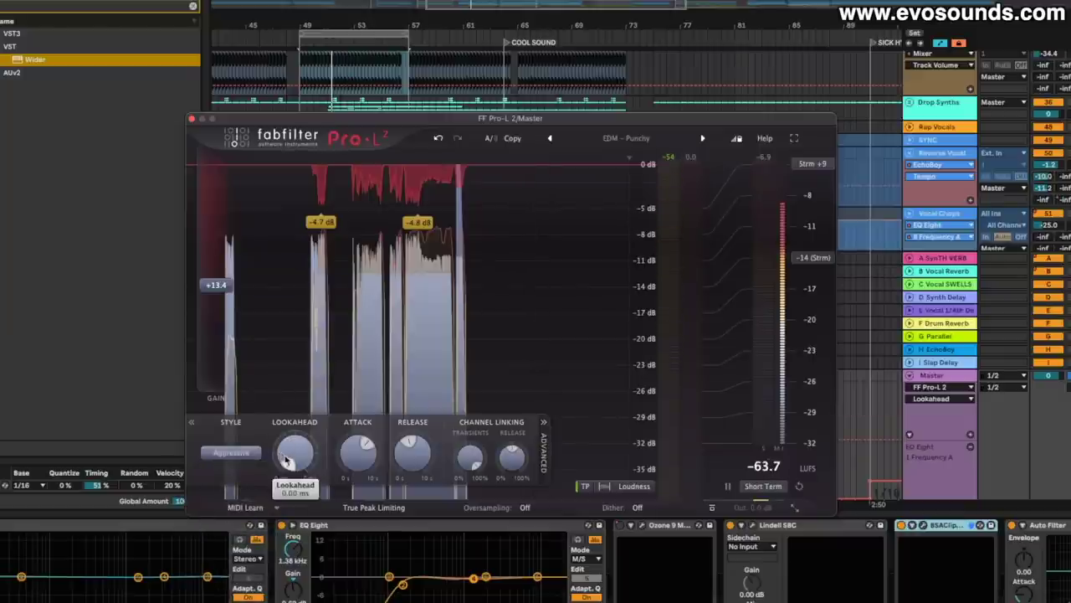
- Try several Pro-L 2 lookahead values, settling at about 2.1 ms
left_click_drag(287, 456, 291, 449)
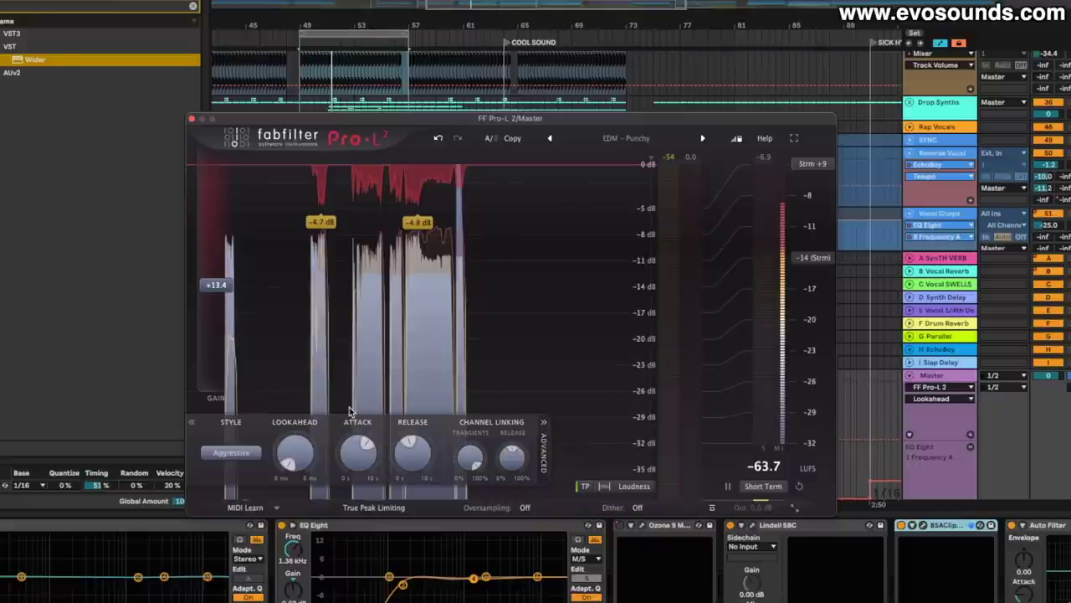
left_click_drag(295, 456, 287, 479)
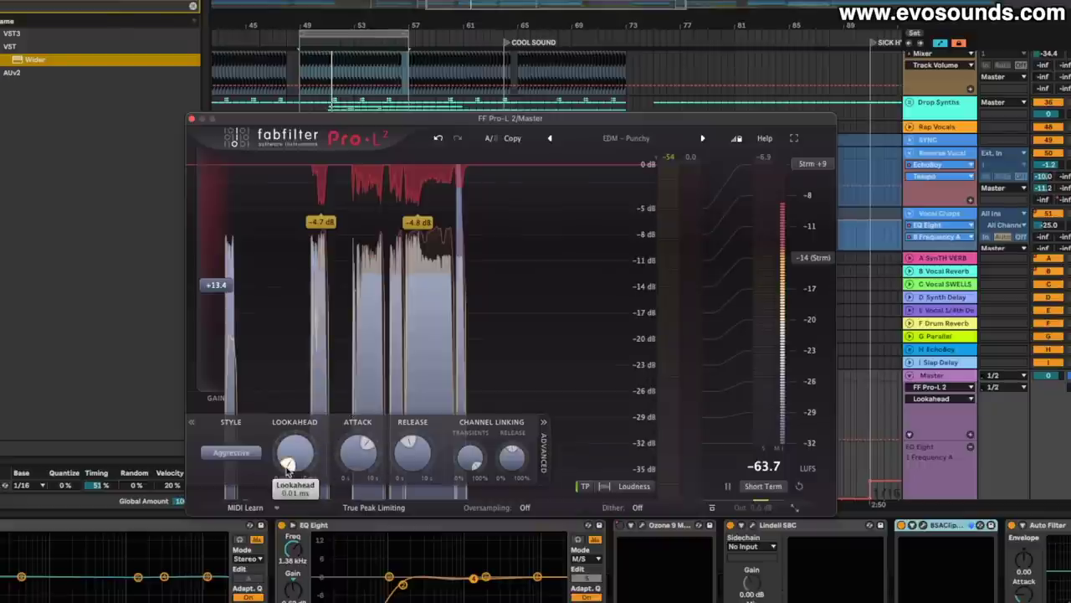
left_click_drag(287, 467, 311, 427)
left_click_drag(411, 416, 327, 443)
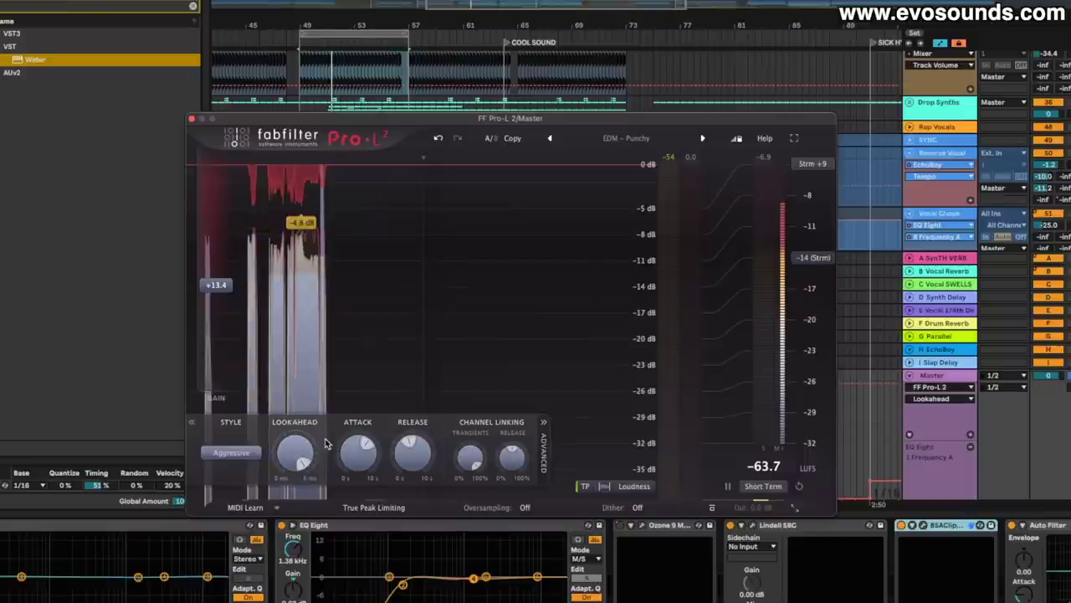
mouse_move(308, 460)
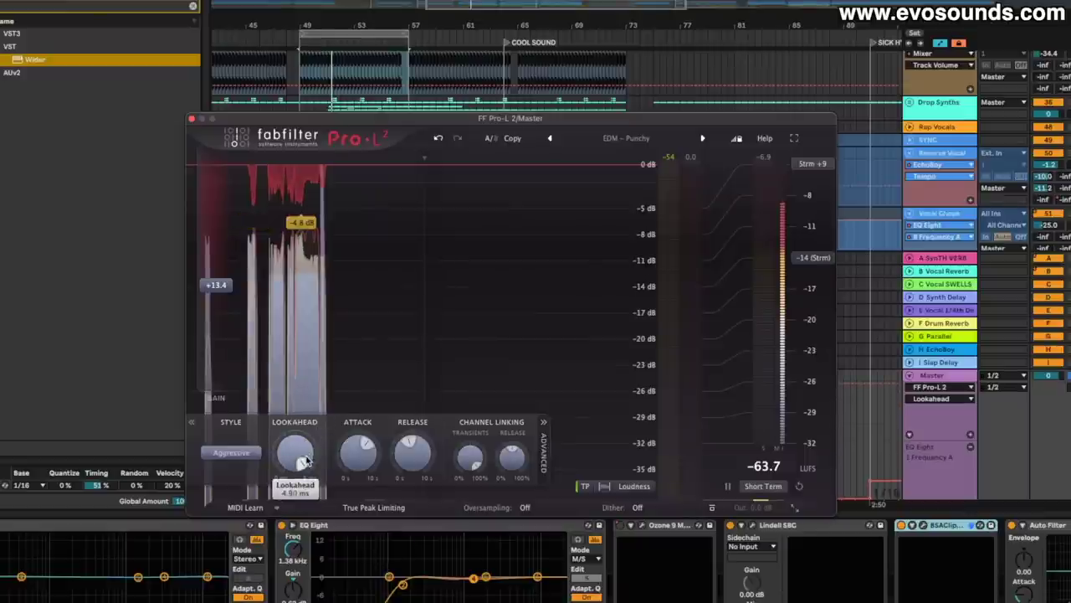
double_click(307, 461)
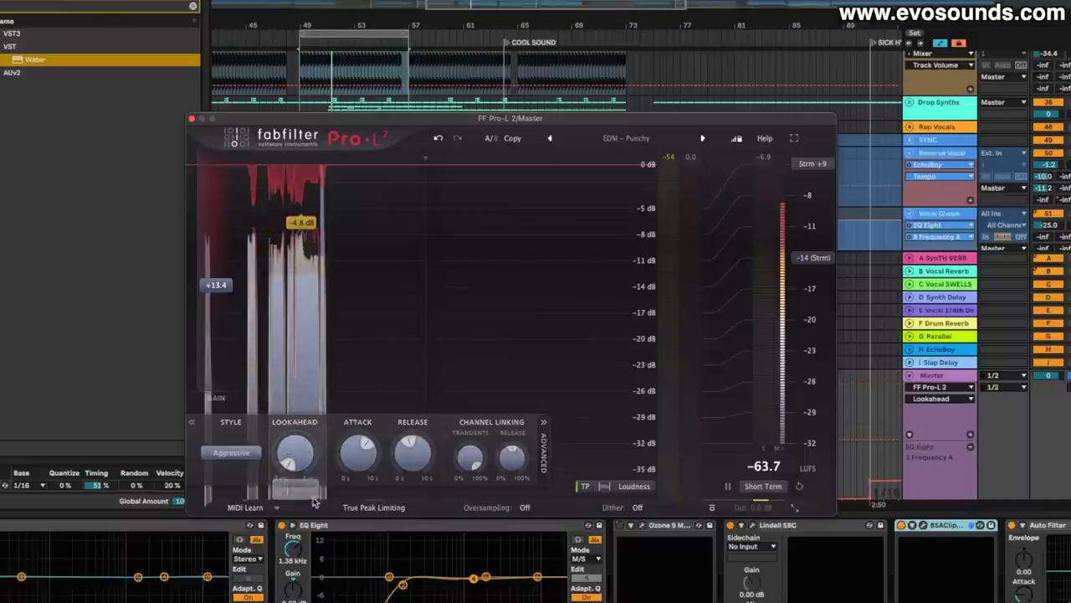
mouse_move(294, 461)
left_mouse_down()
mouse_move(293, 450)
mouse_move(292, 467)
mouse_move(272, 474)
mouse_move(288, 447)
left_mouse_up()
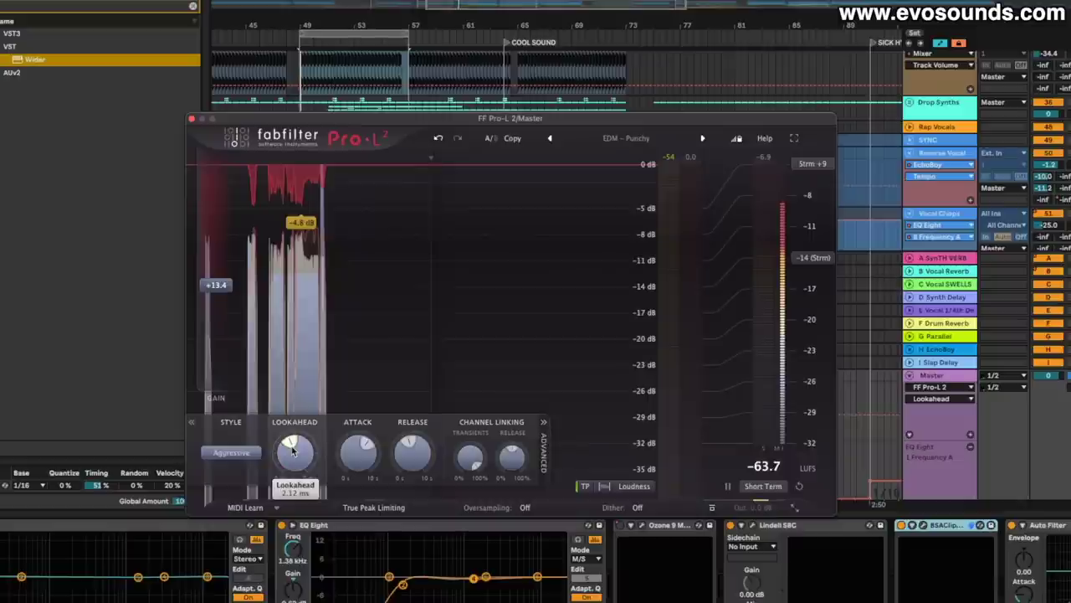
- Play the song and ease the Pro-L 2 gain down to +12.5 dB, then stop playback
key("space")
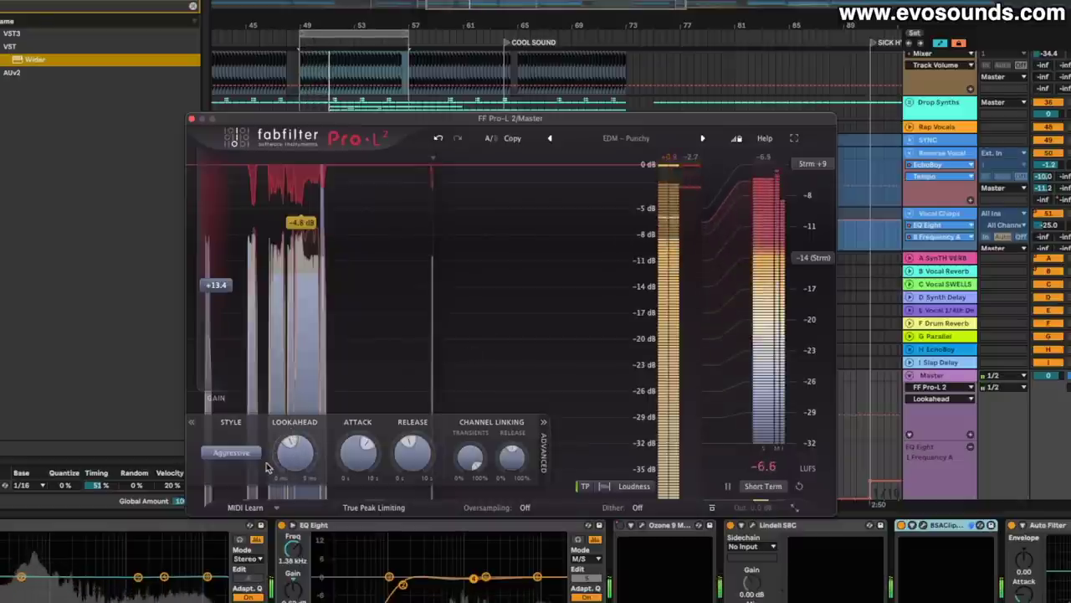
mouse_move(209, 268)
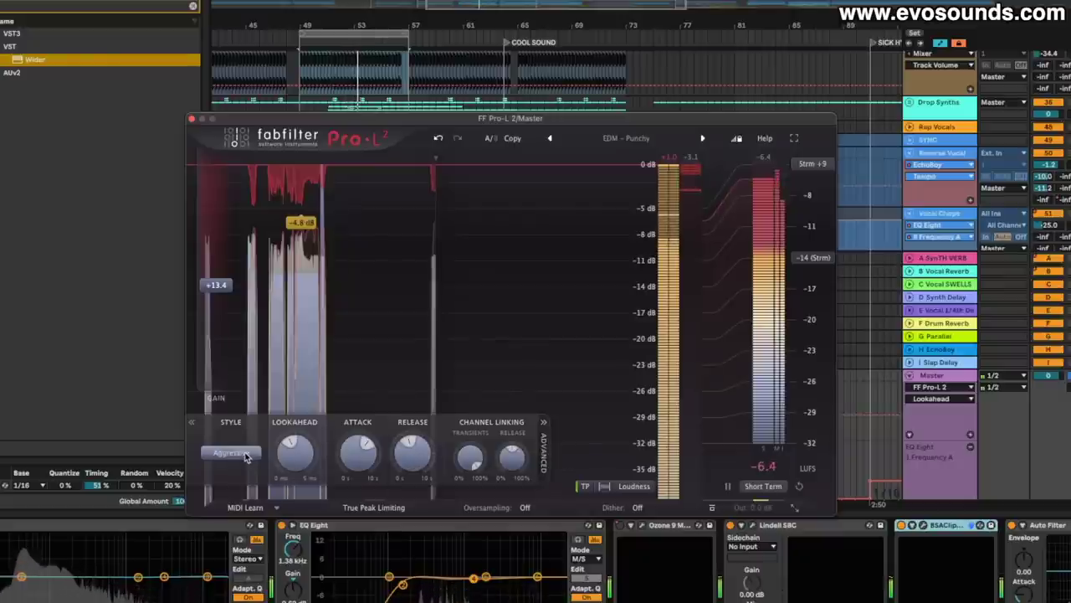
mouse_move(214, 287)
left_click_drag(214, 287, 214, 295)
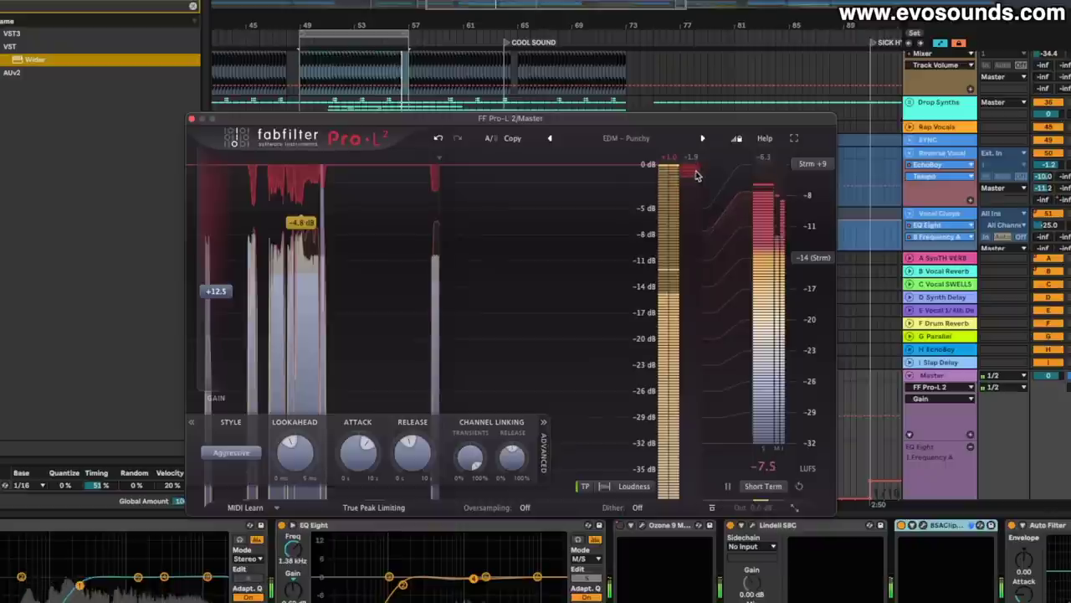
mouse_move(694, 169)
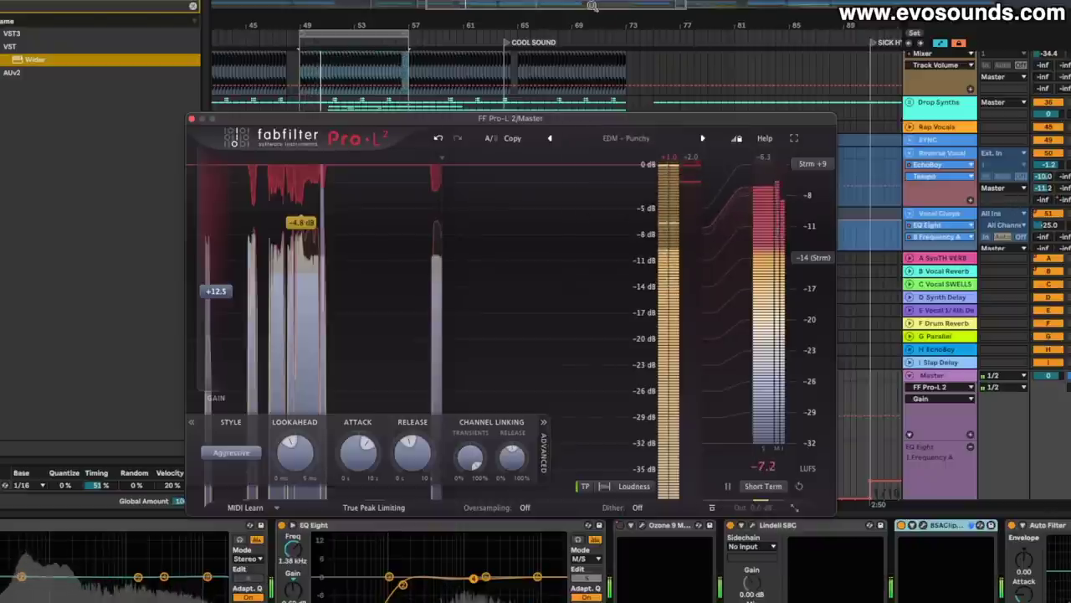
left_click(726, 108)
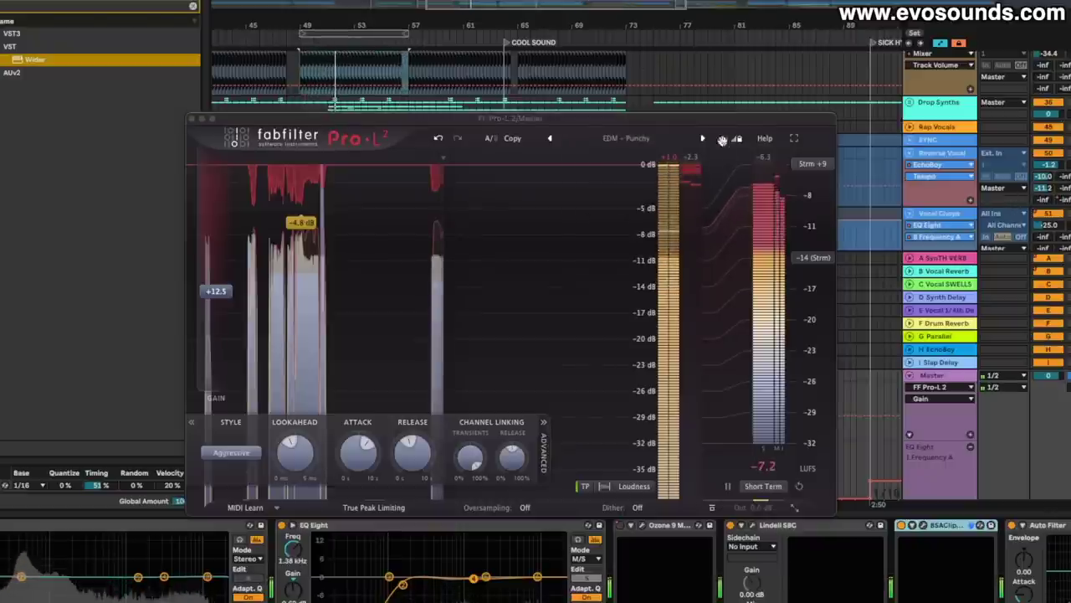
key("space")
left_click(365, 388)
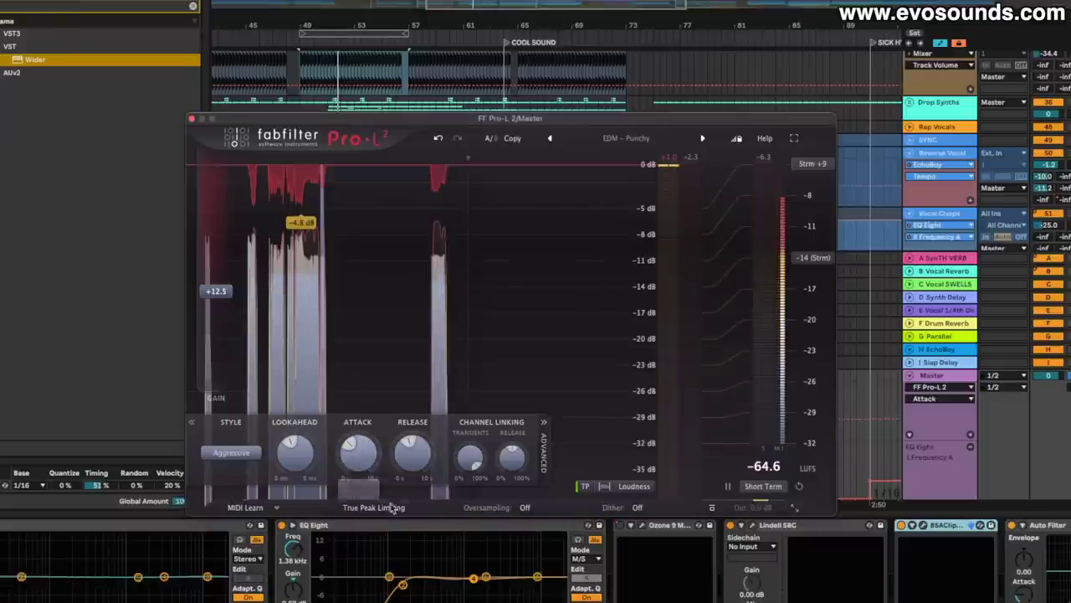
- Sweep the Pro-L 2 attack from its 0.0 ms minimum up to about 4540 ms
mouse_move(414, 463)
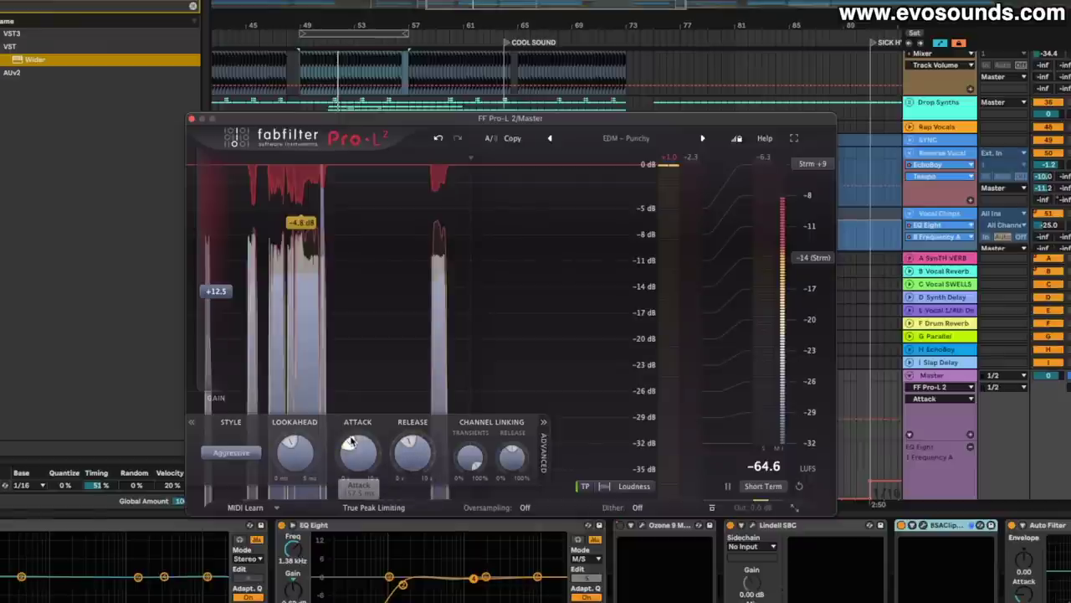
left_click_drag(358, 456, 342, 440)
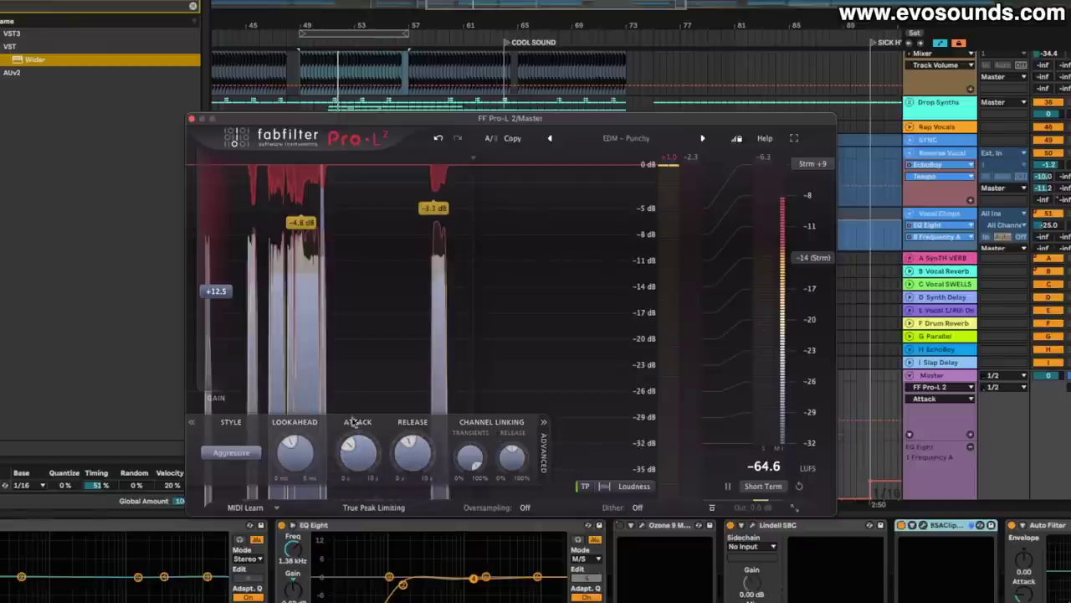
mouse_move(360, 429)
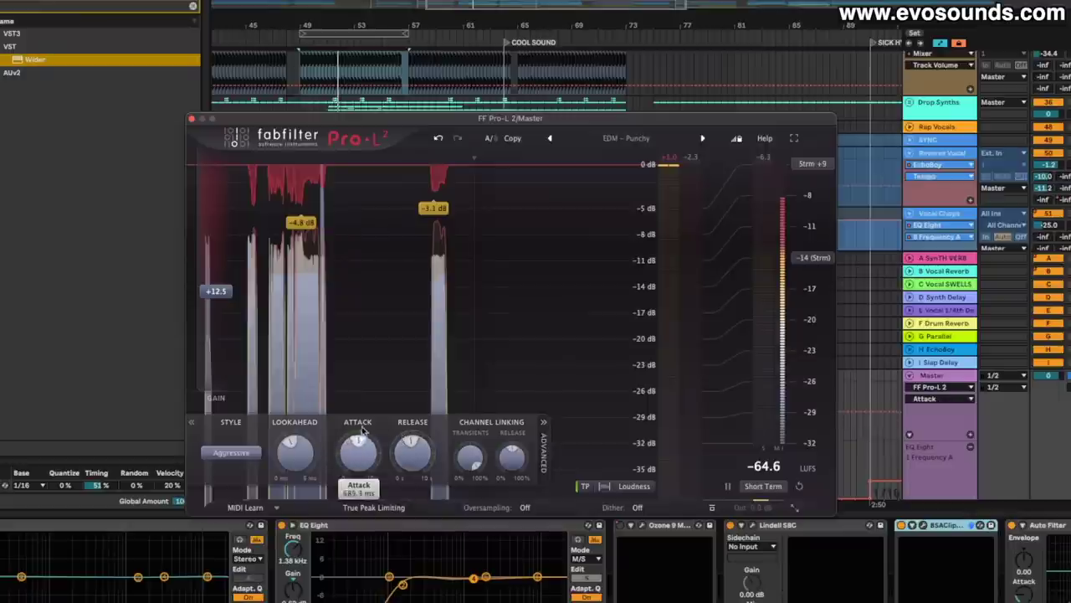
left_click_drag(362, 430, 358, 479)
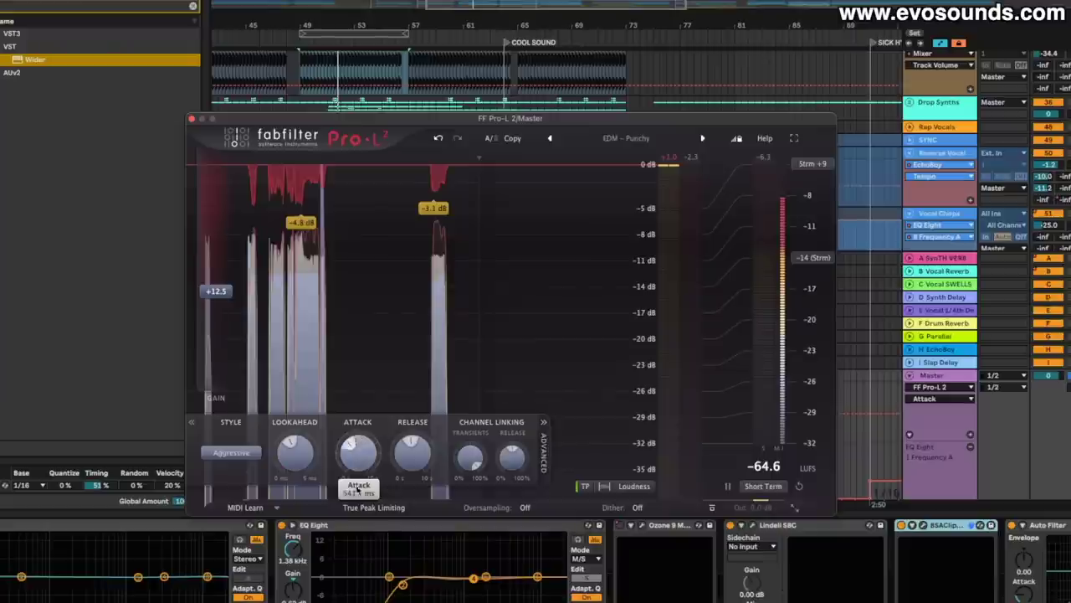
mouse_move(755, 510)
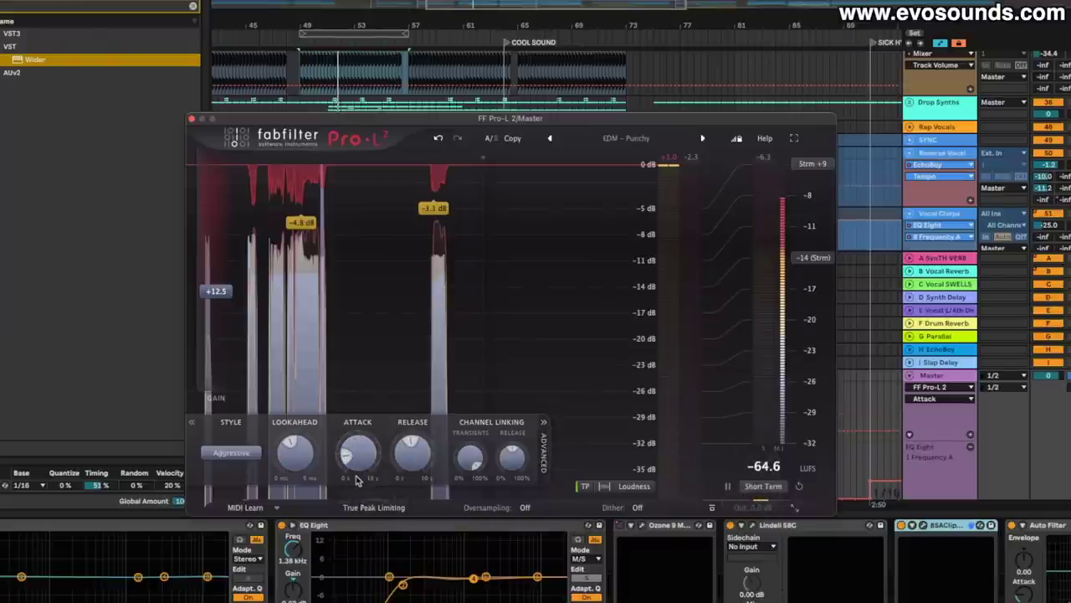
mouse_move(354, 465)
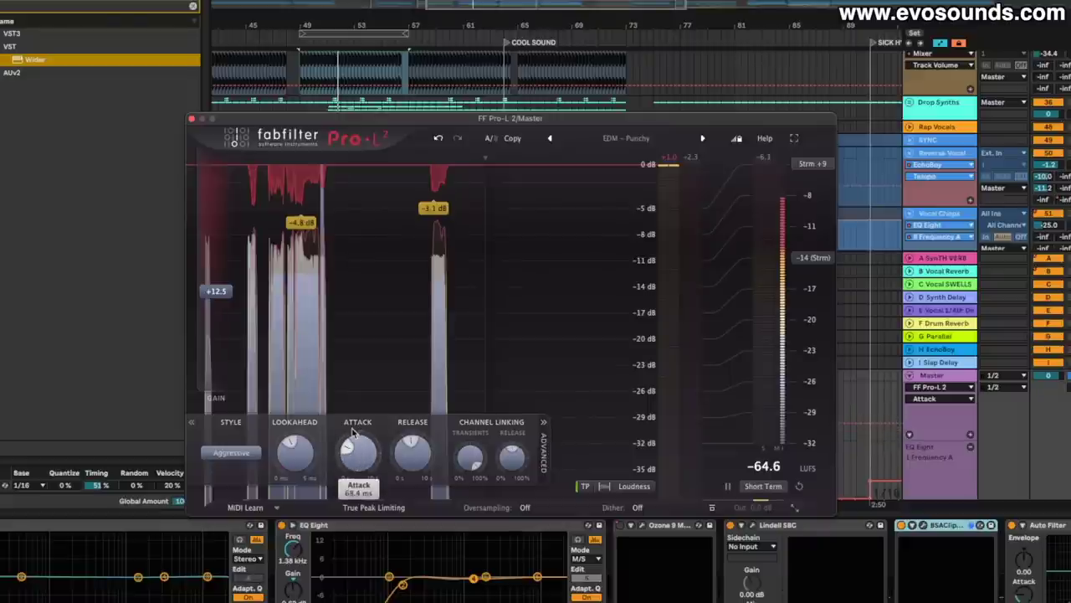
- Play the song while auditioning attack settings between about 1064 and 3727 ms
key("space")
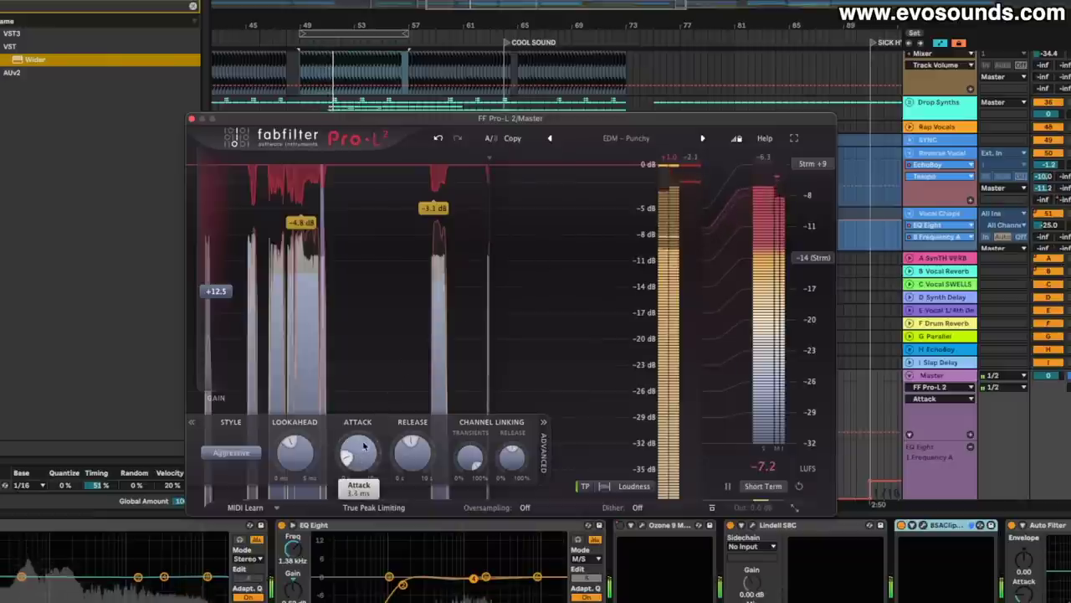
left_click_drag(358, 456, 376, 423)
left_click_drag(419, 365, 420, 358)
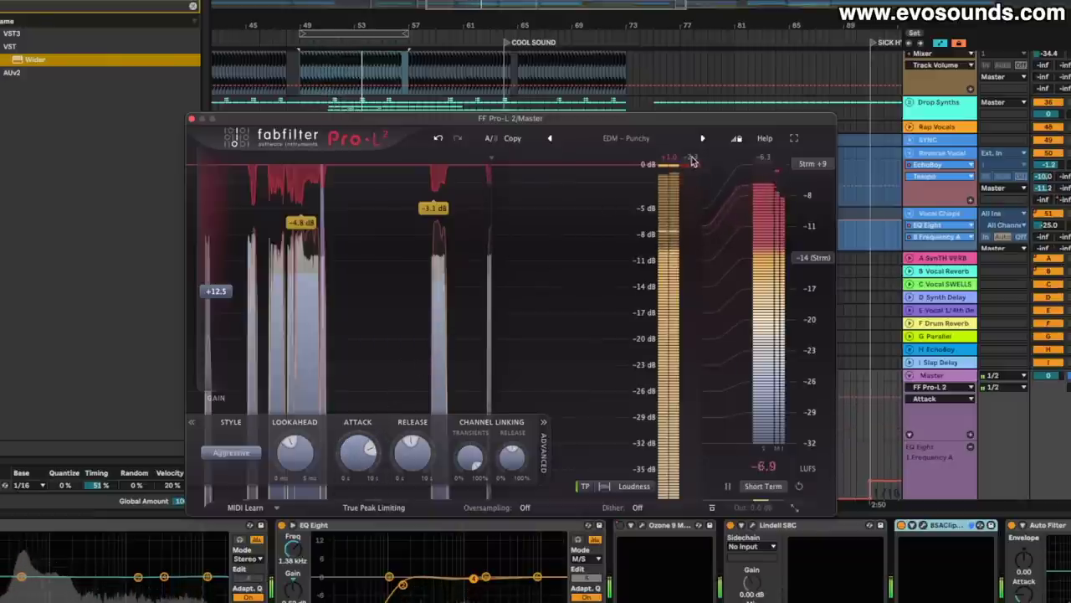
mouse_move(348, 456)
left_click_drag(348, 456, 346, 472)
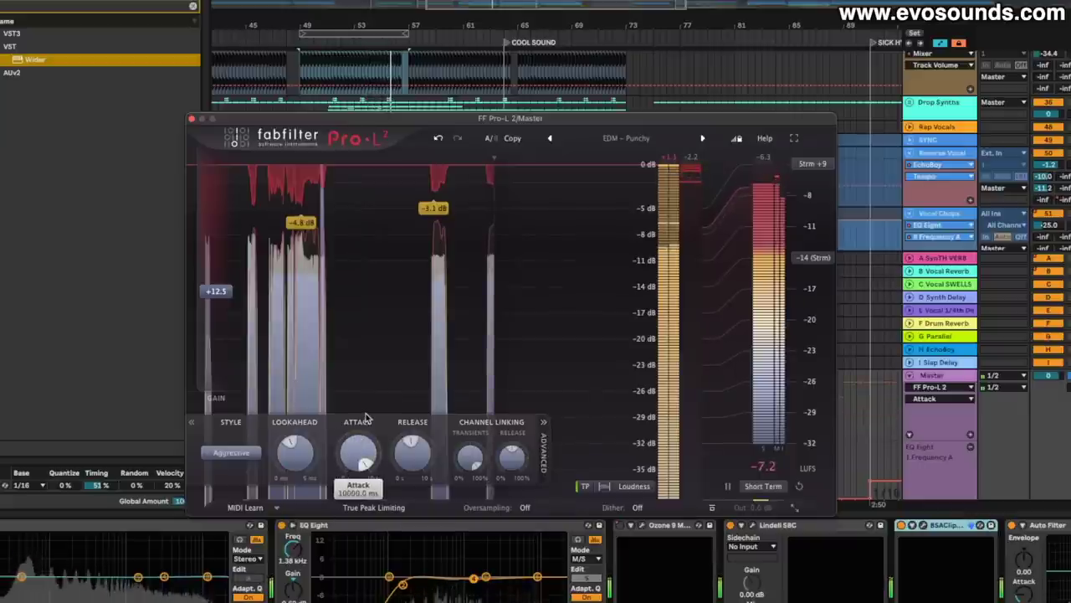
left_click_drag(339, 500, 362, 452)
- Settle Pro-L 2 gain at +12.8 dB and attack near 900 ms, then stop playback
left_click_drag(224, 300, 222, 293)
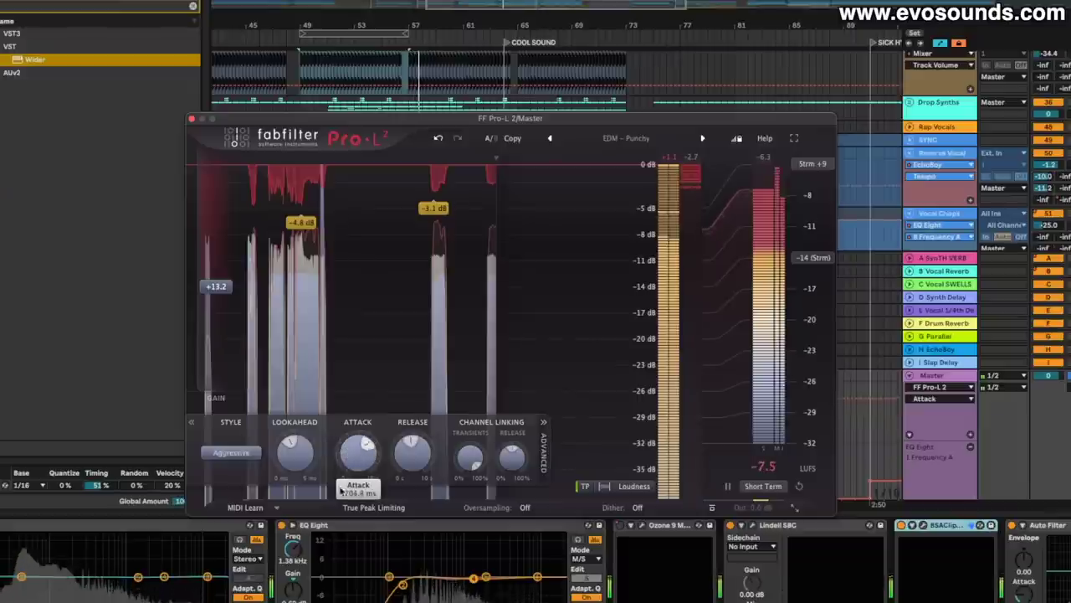
left_click_drag(350, 452, 311, 546)
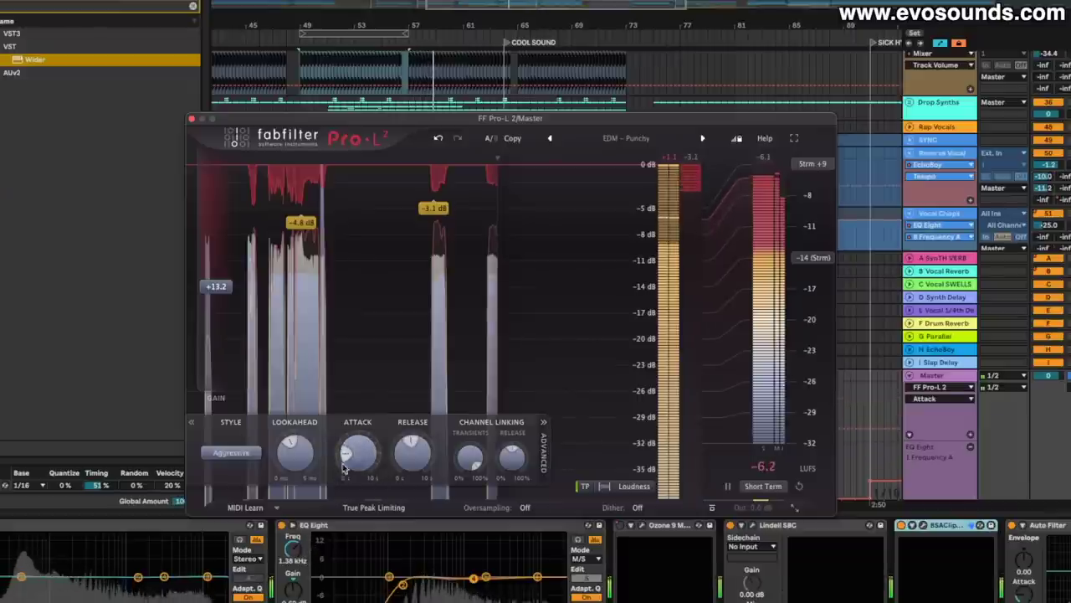
left_click_drag(220, 289, 222, 300)
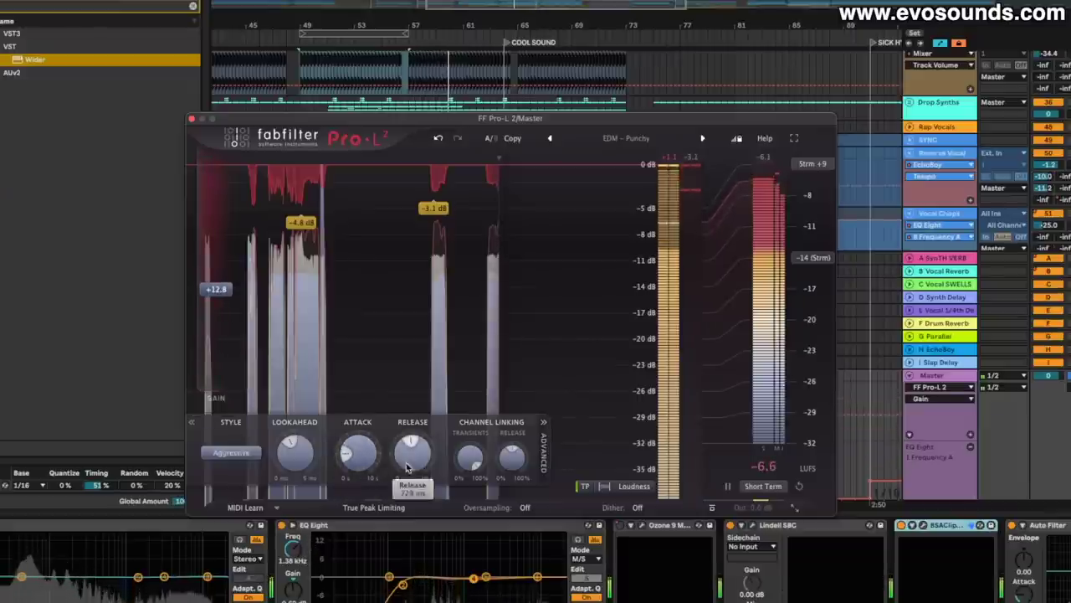
left_click_drag(358, 453, 362, 411)
left_click_drag(355, 450, 350, 471)
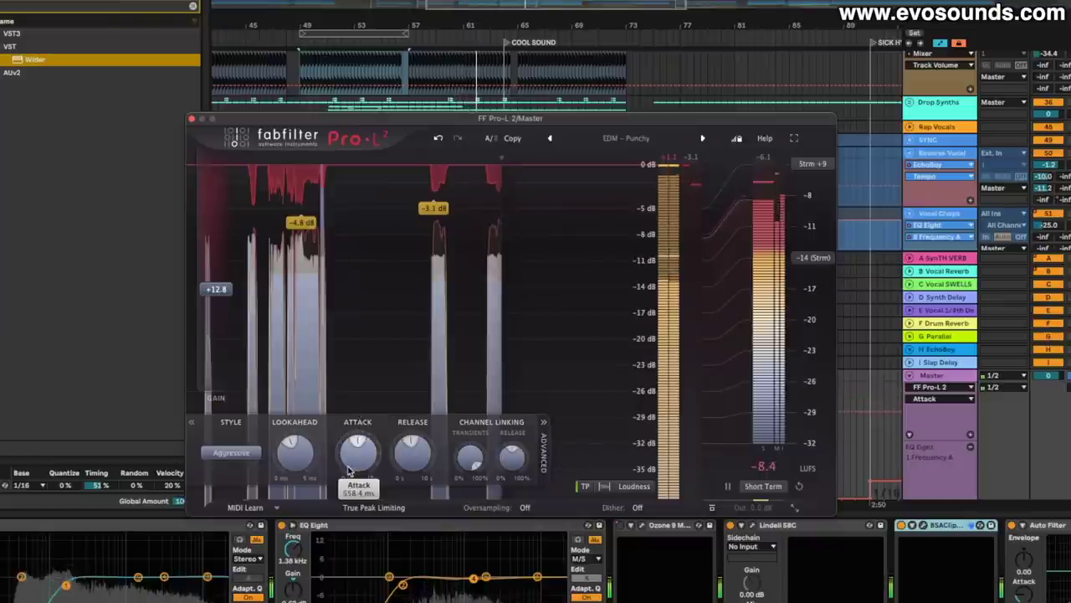
left_click_drag(296, 448, 375, 400)
left_click(298, 470)
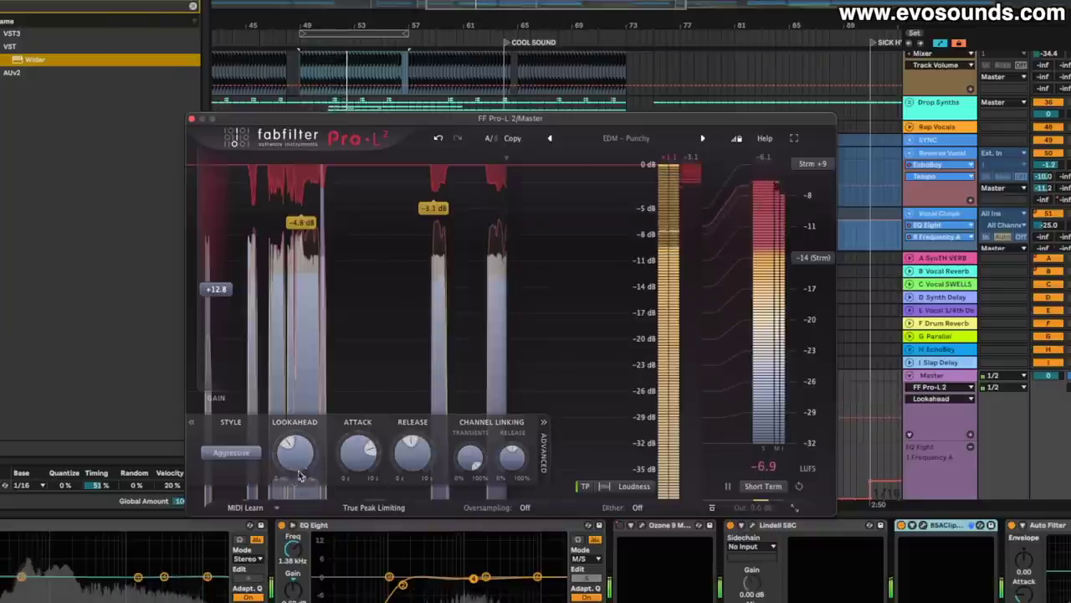
mouse_move(359, 459)
left_mouse_down()
mouse_move(360, 425)
mouse_move(356, 476)
mouse_move(335, 519)
mouse_move(359, 458)
left_mouse_up()
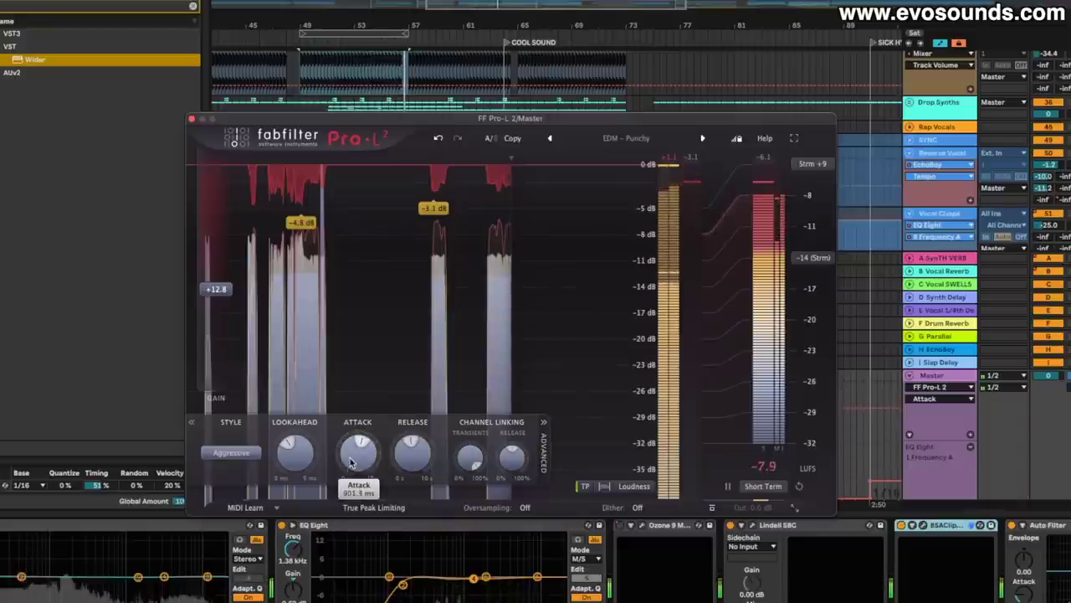
key("space")
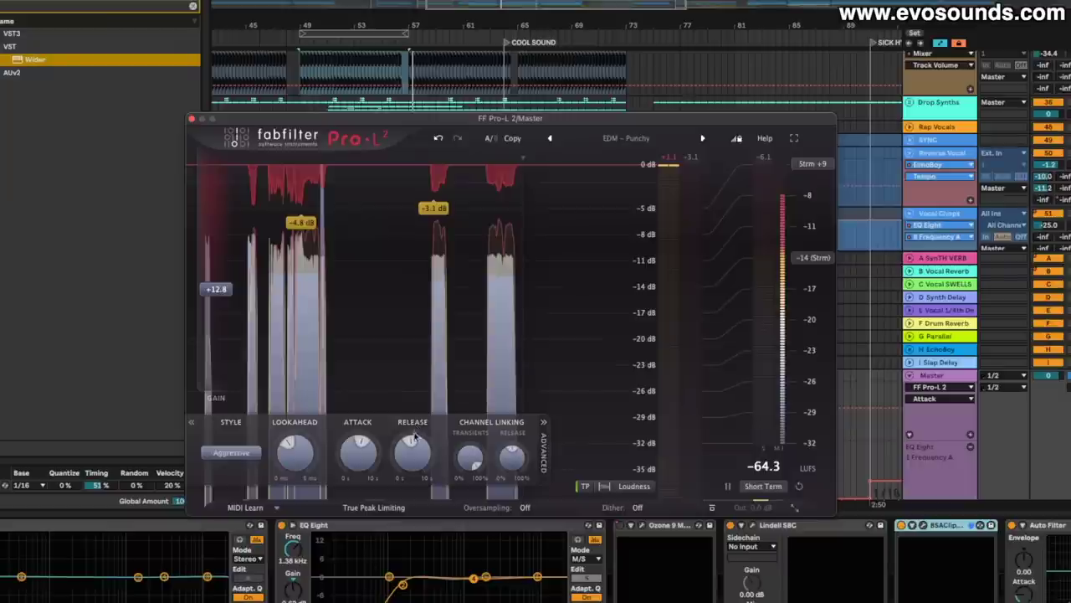
- Try longer Pro-L 2 release times, then shorten release to about 77 ms and start playback
left_click(400, 452)
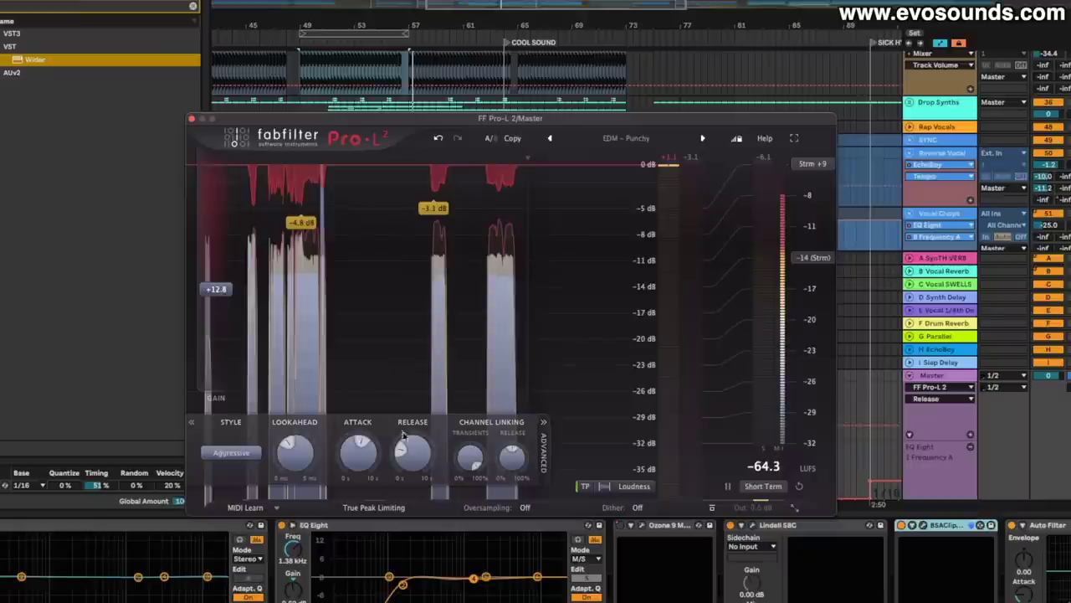
left_click_drag(402, 435, 439, 372)
left_click_drag(505, 481, 502, 476)
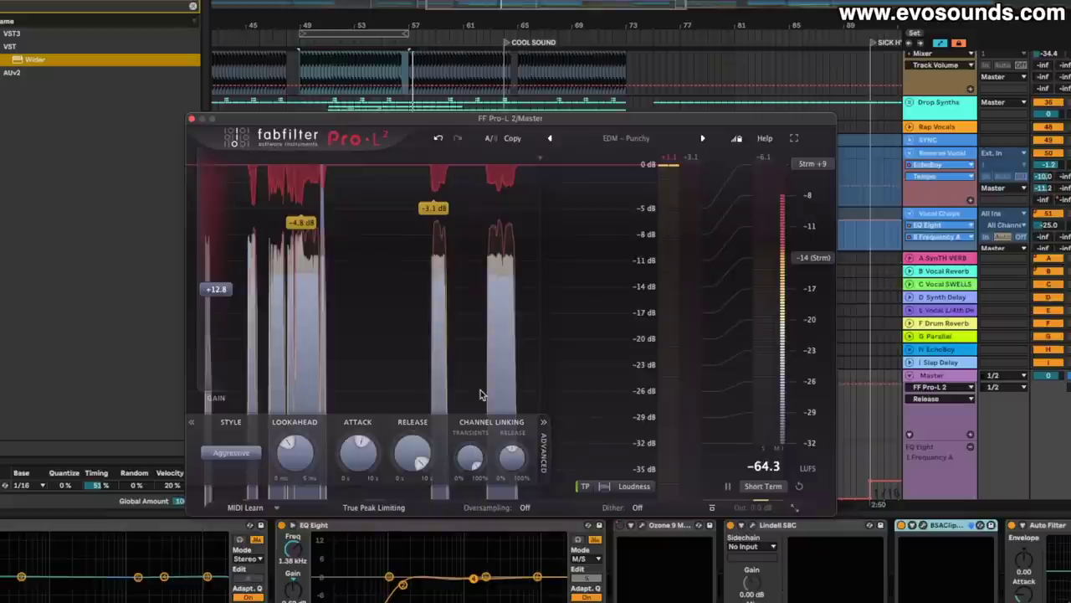
mouse_move(417, 463)
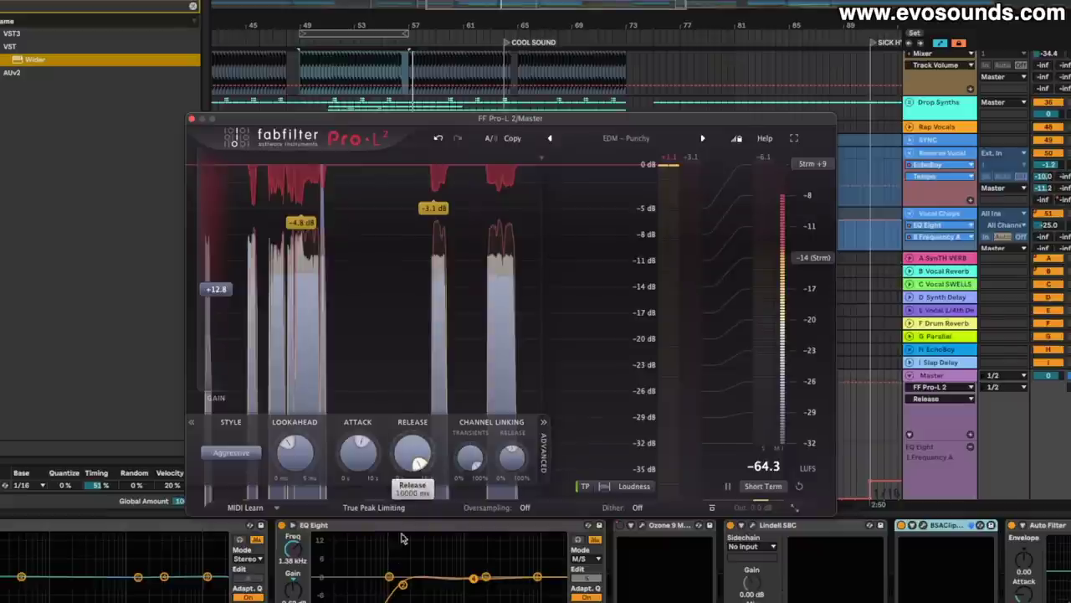
left_click_drag(401, 537, 402, 586)
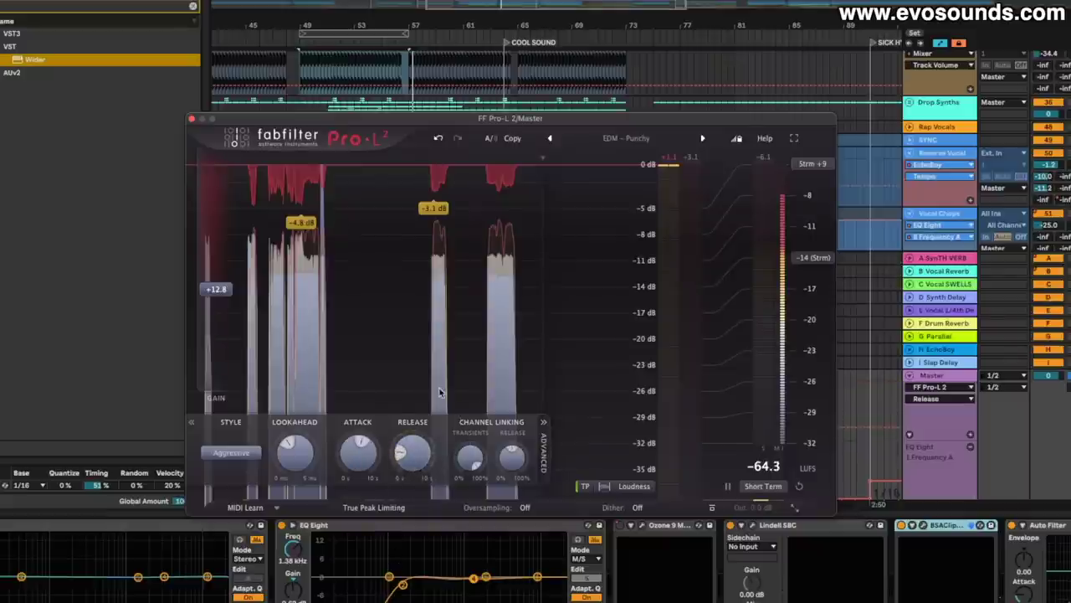
mouse_move(413, 450)
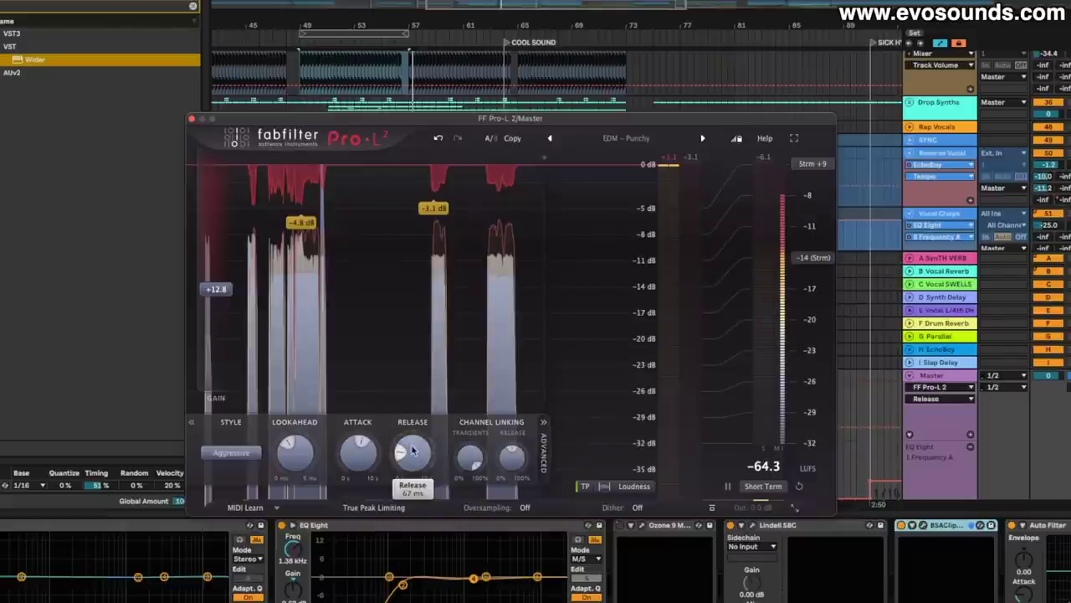
left_click_drag(413, 450, 415, 446)
key("space")
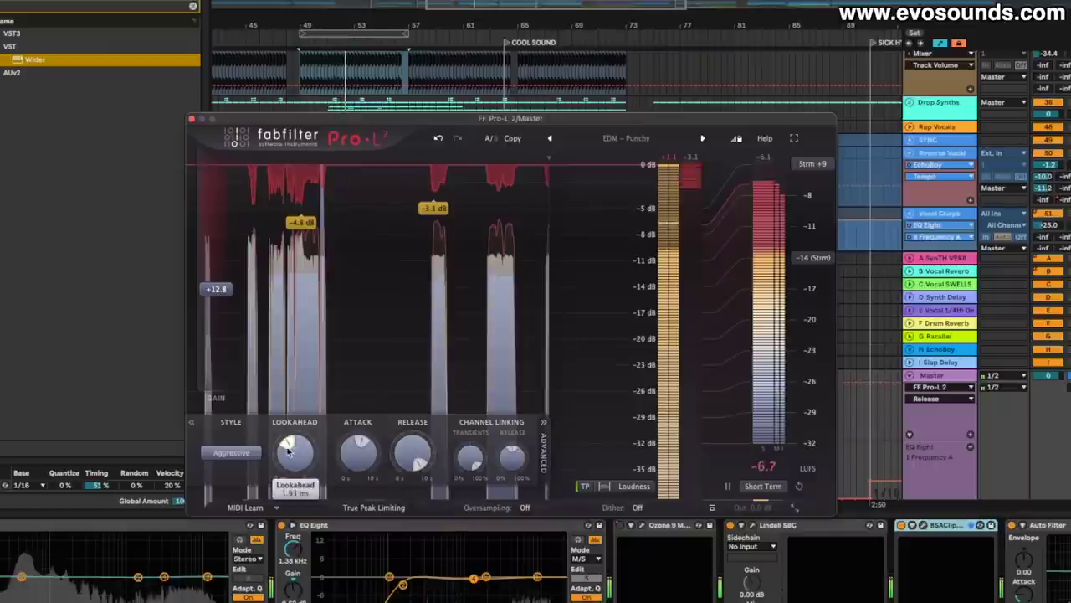
- Lower Pro-L 2's transient channel linking from 100% to about 54%
mouse_move(354, 462)
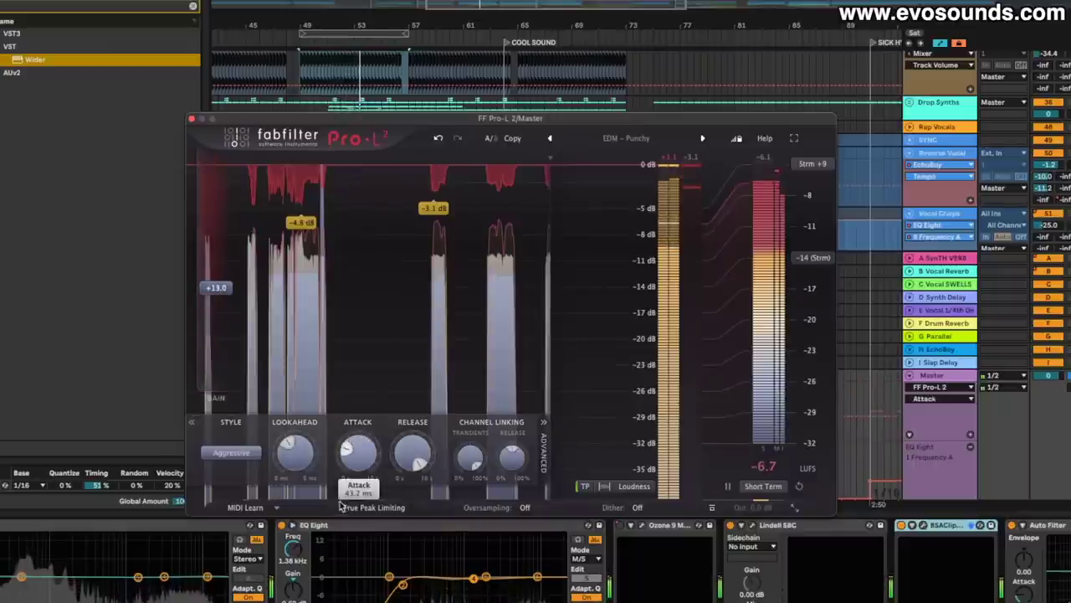
left_click(472, 452)
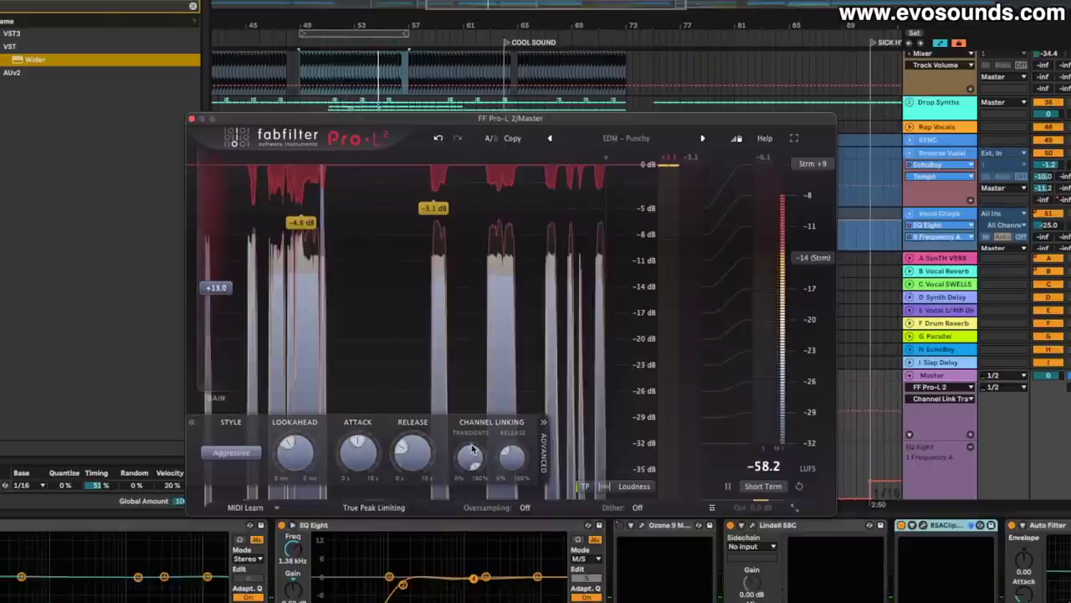
mouse_move(477, 469)
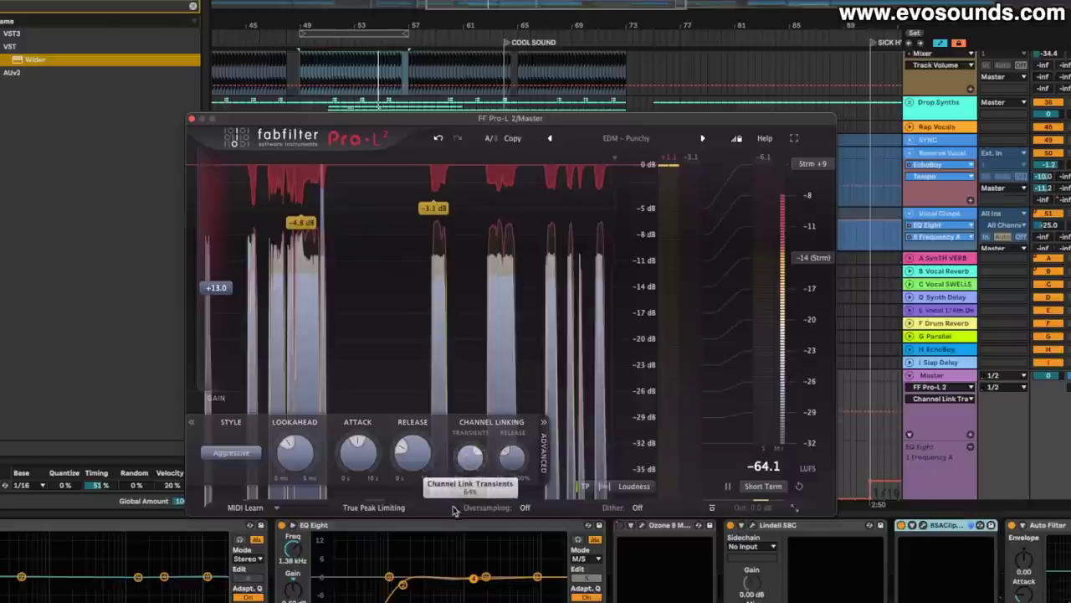
left_click_drag(453, 509, 468, 469)
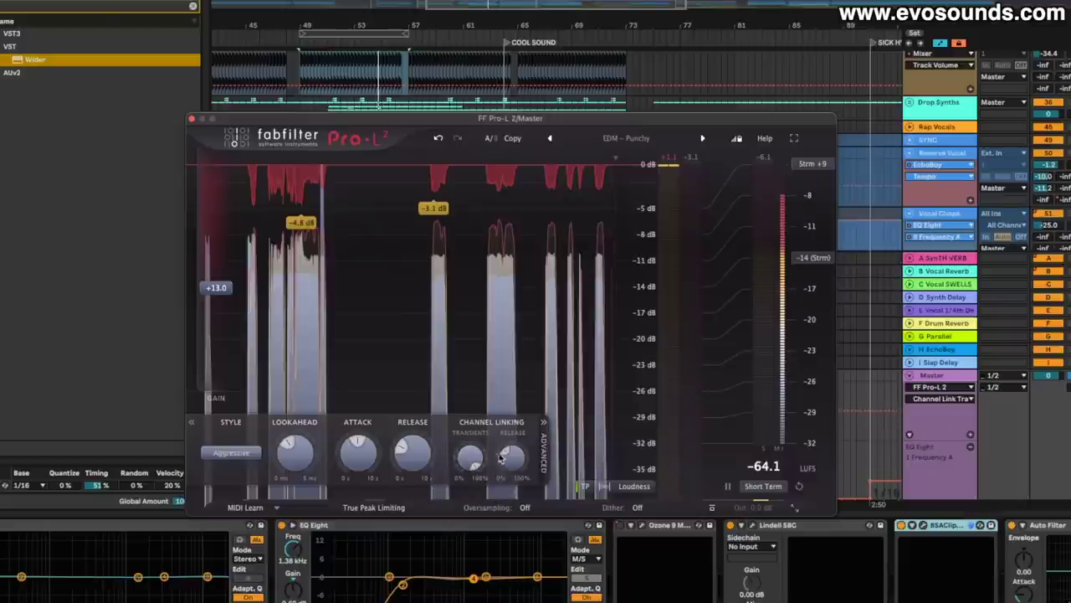
left_click_drag(470, 459, 466, 490)
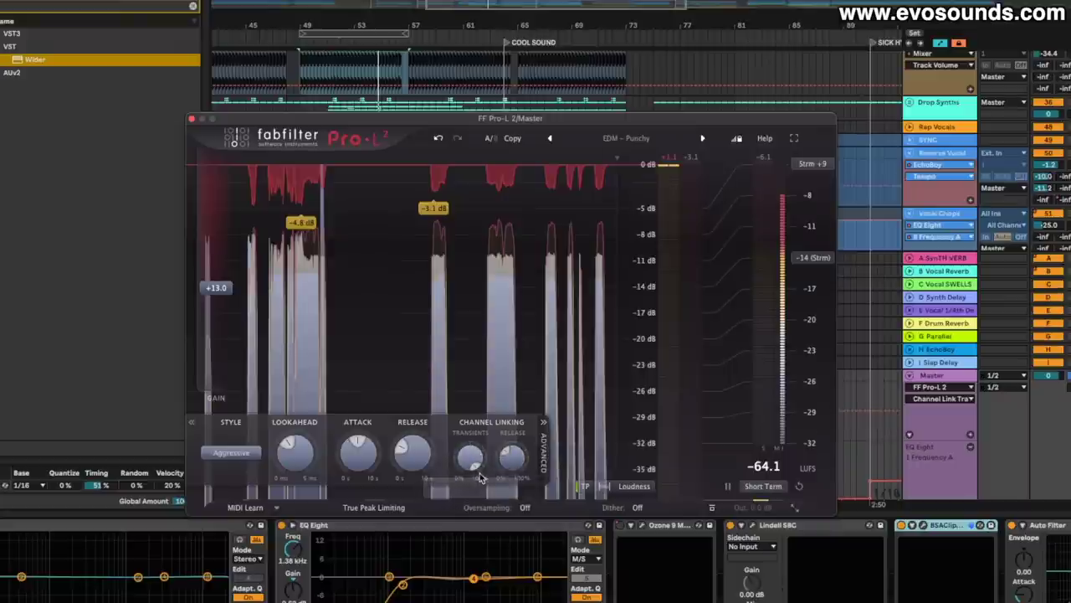
mouse_move(504, 456)
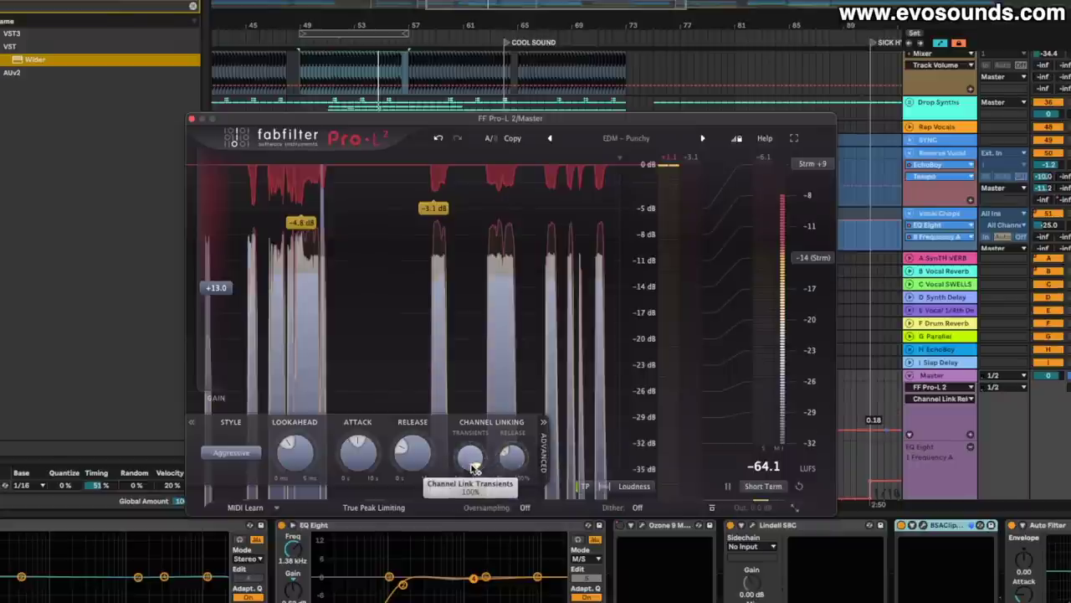
mouse_move(473, 466)
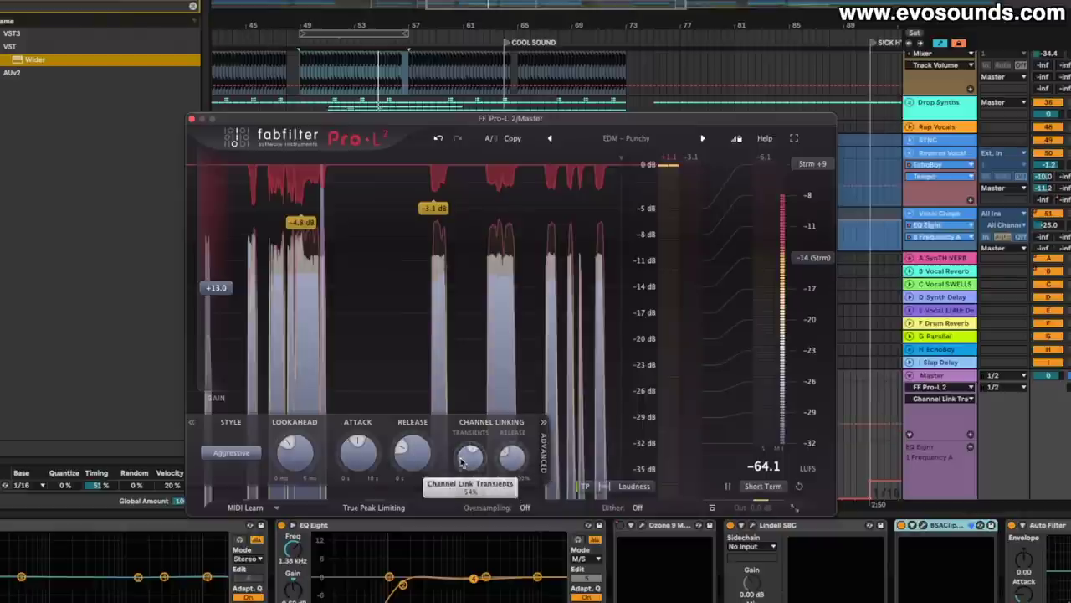
mouse_move(757, 500)
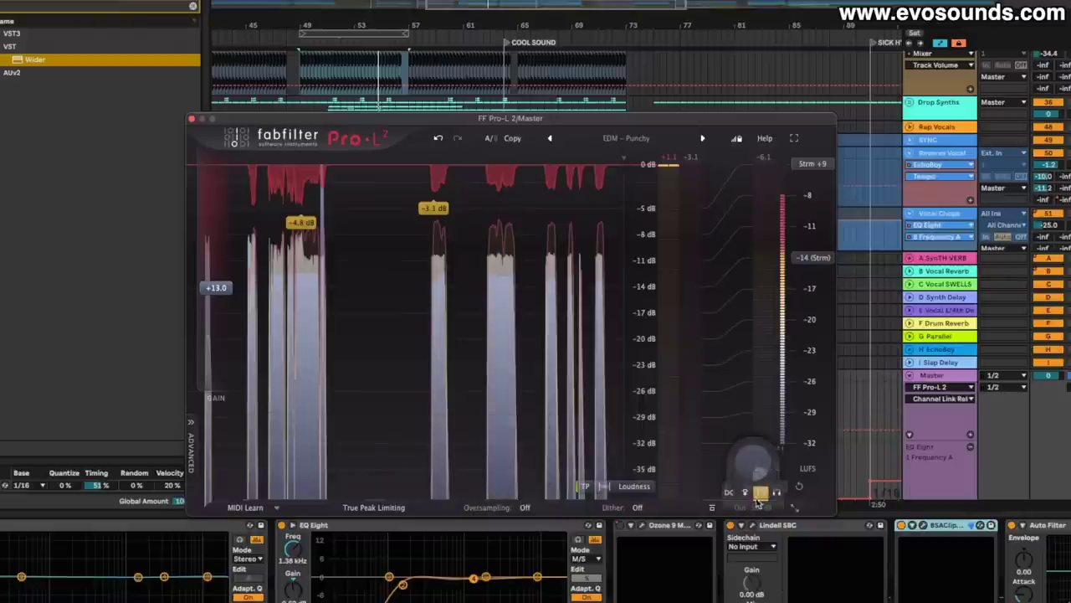
mouse_move(208, 486)
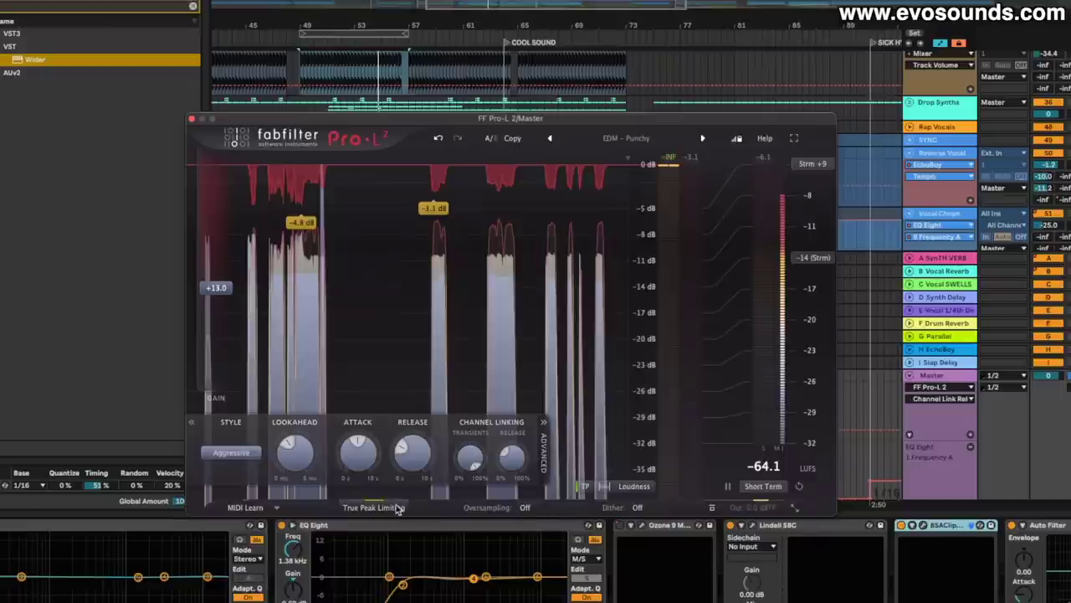
- Try Pro-L 2 oversampling at 2x and 4x with playback stopped, ending on 4x
left_click(526, 507)
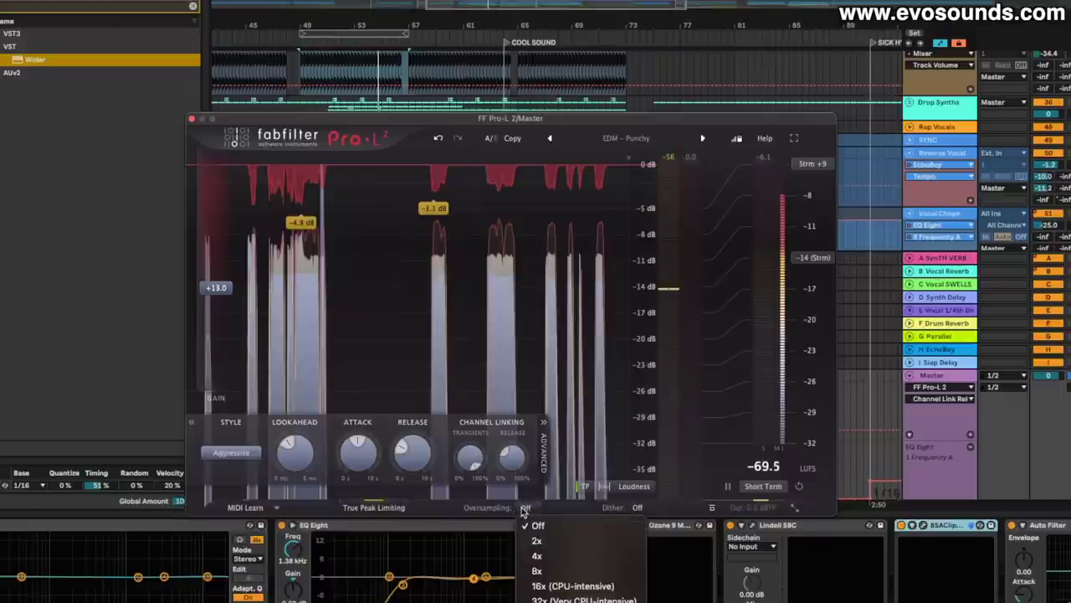
left_click(556, 541)
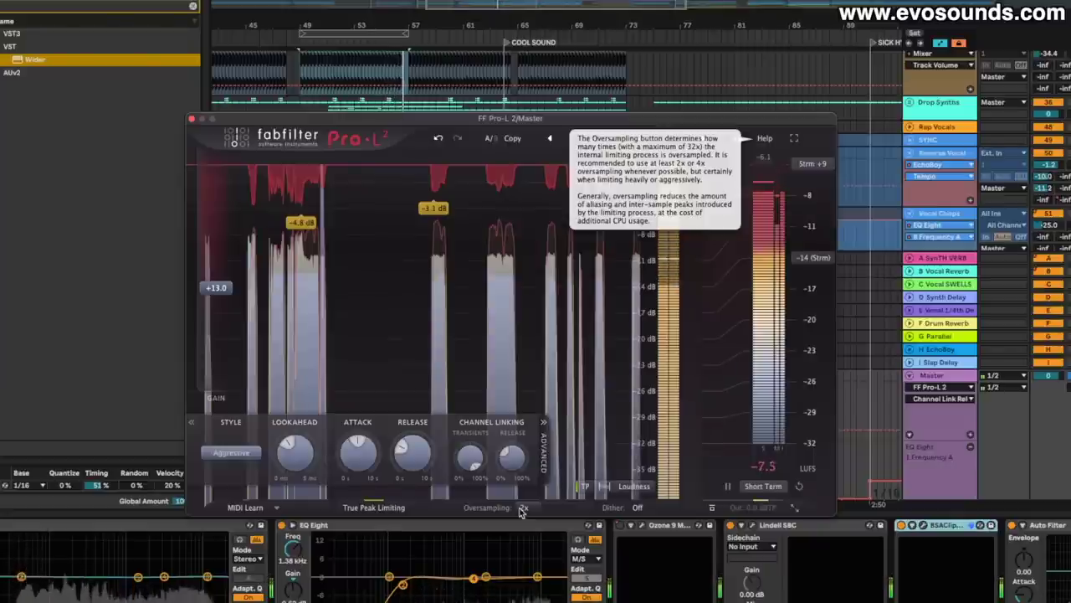
key("space")
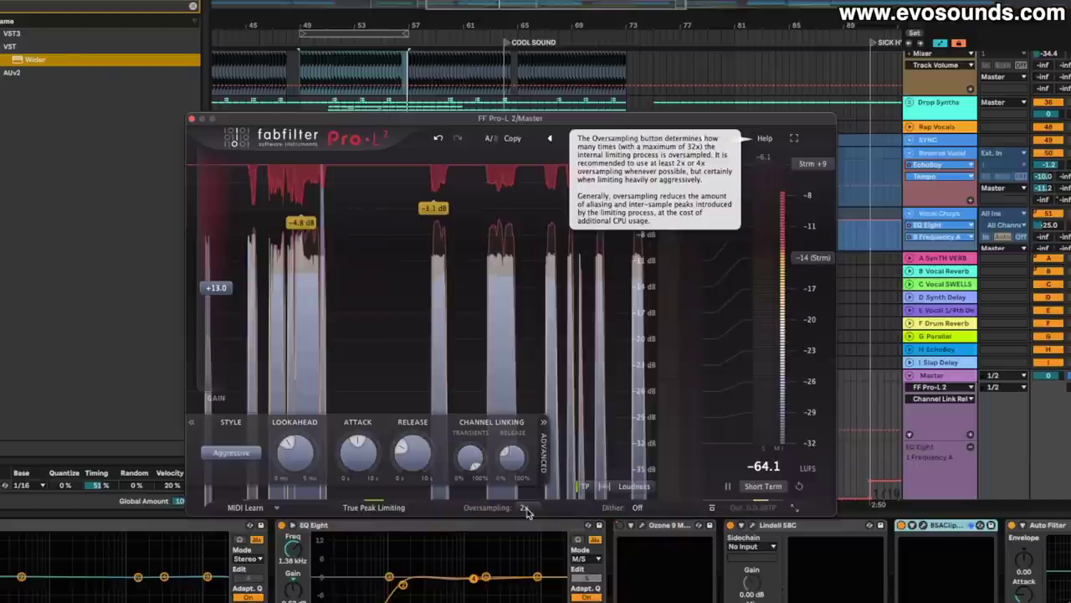
left_click(525, 508)
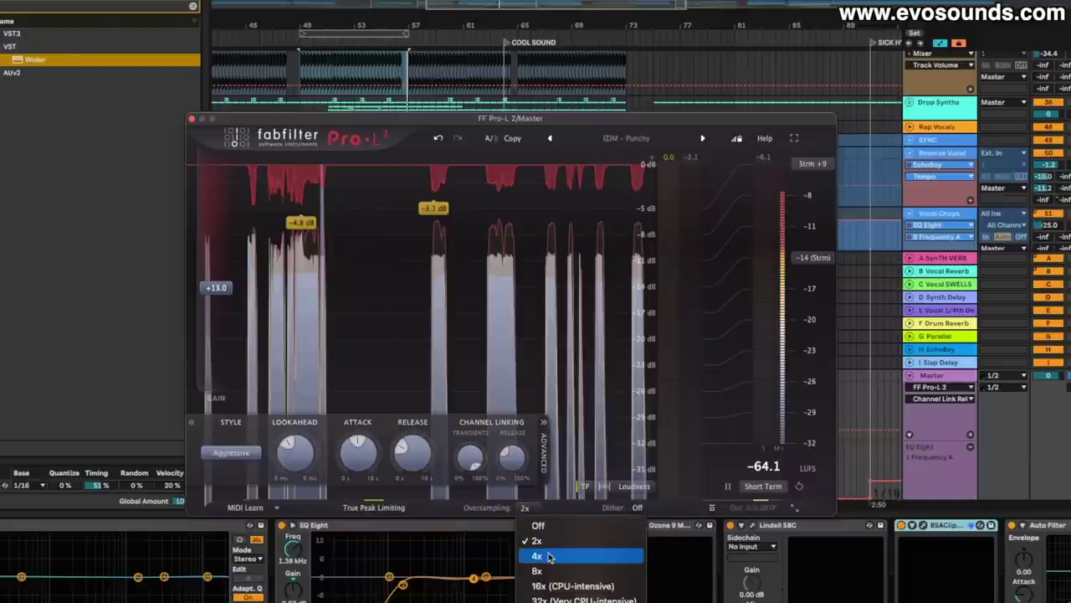
left_click(549, 557)
left_click(526, 508)
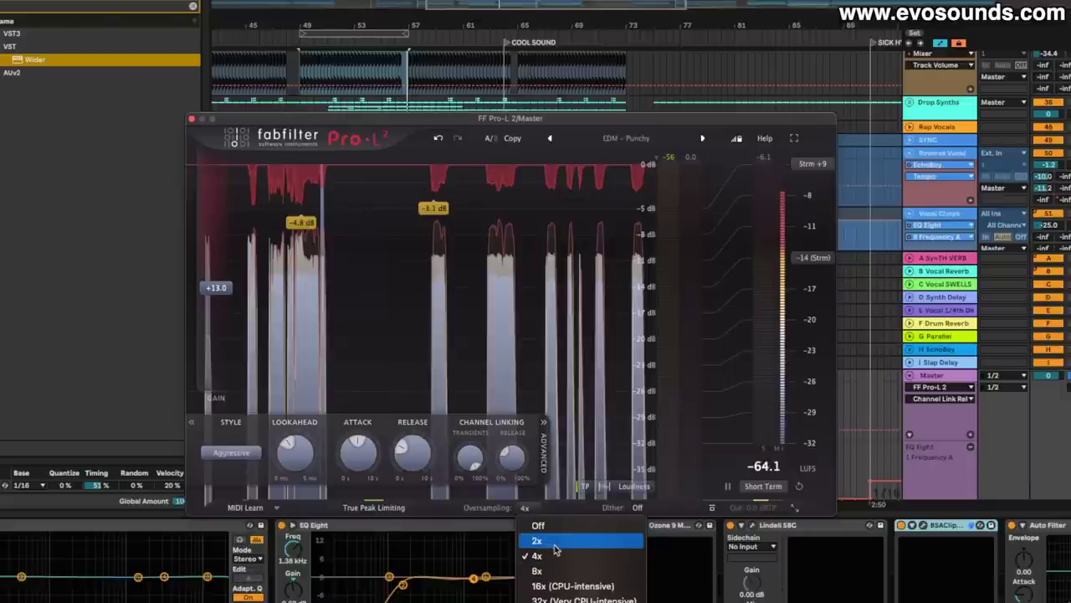
left_click(541, 541)
left_click(528, 508)
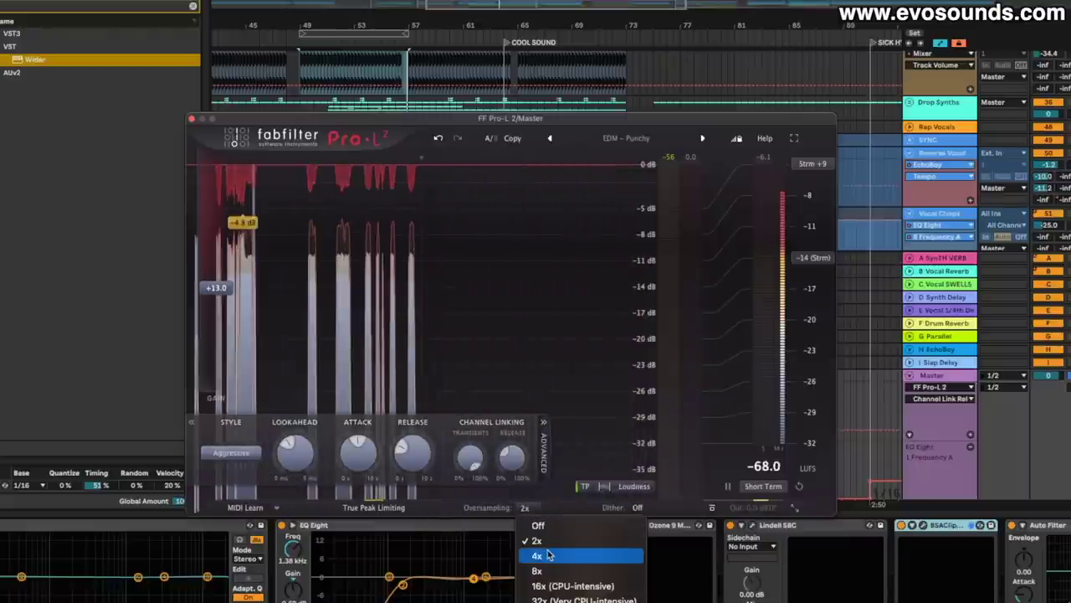
left_click(546, 555)
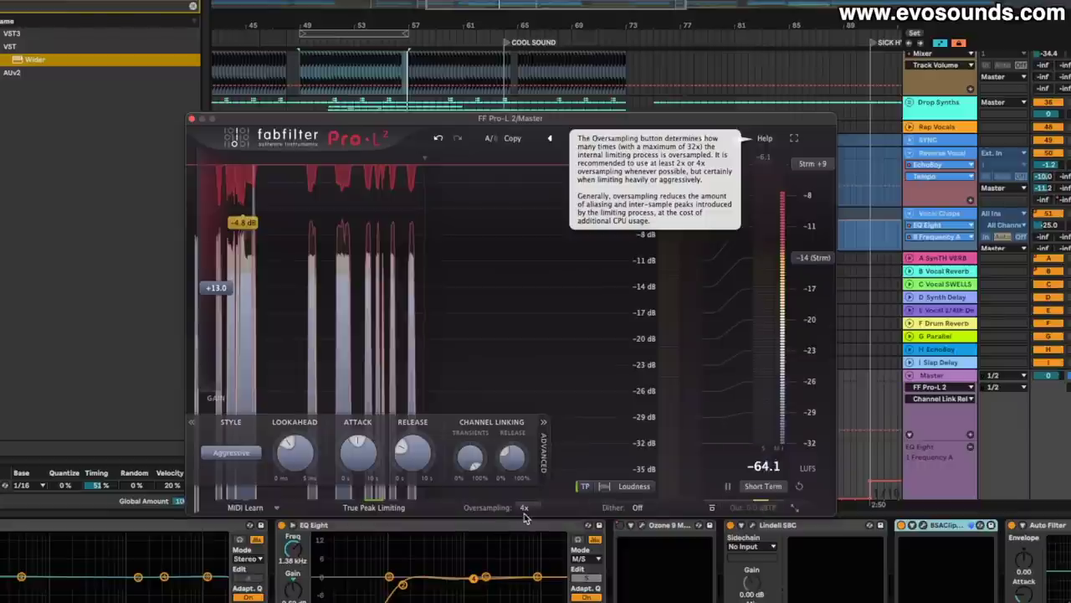
- Compare 2x and 4x oversampling during playback, settle on 2x and close the Pro-L 2 window
key("space")
left_click(525, 507)
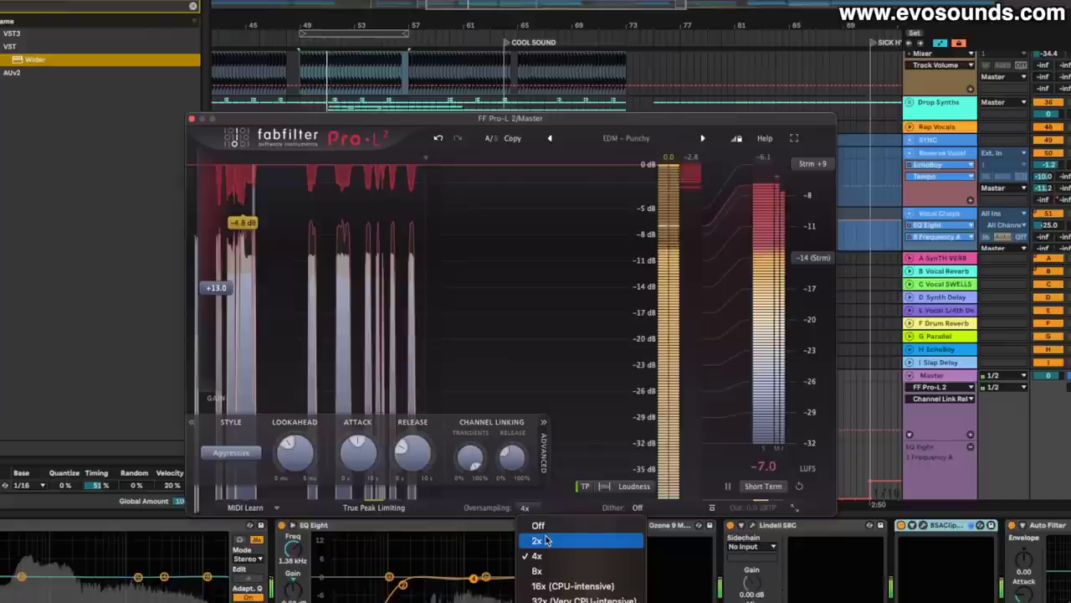
left_click(545, 540)
left_click(529, 509)
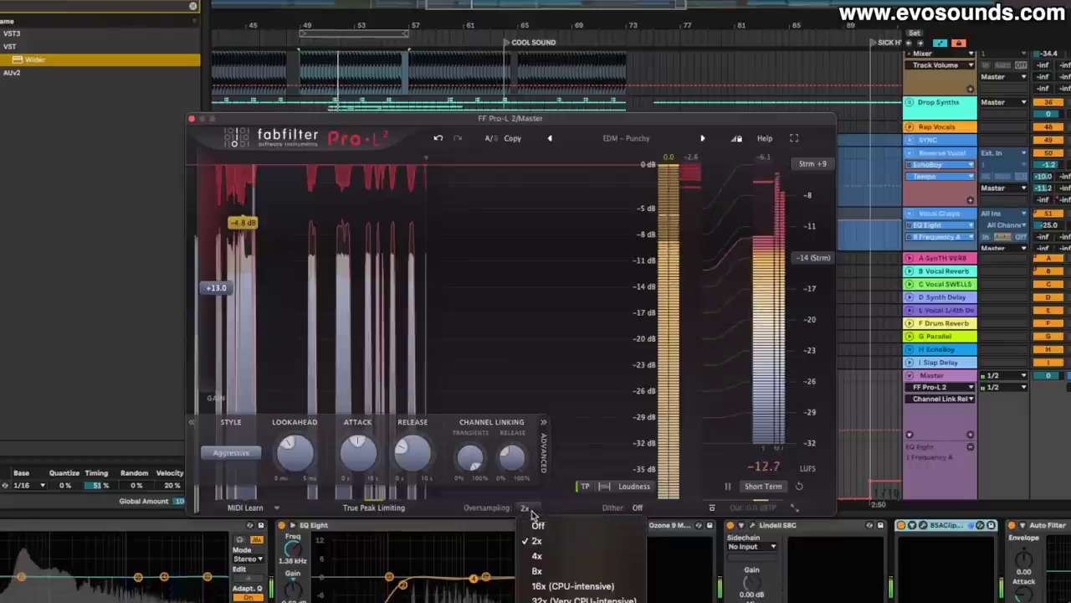
left_click(550, 554)
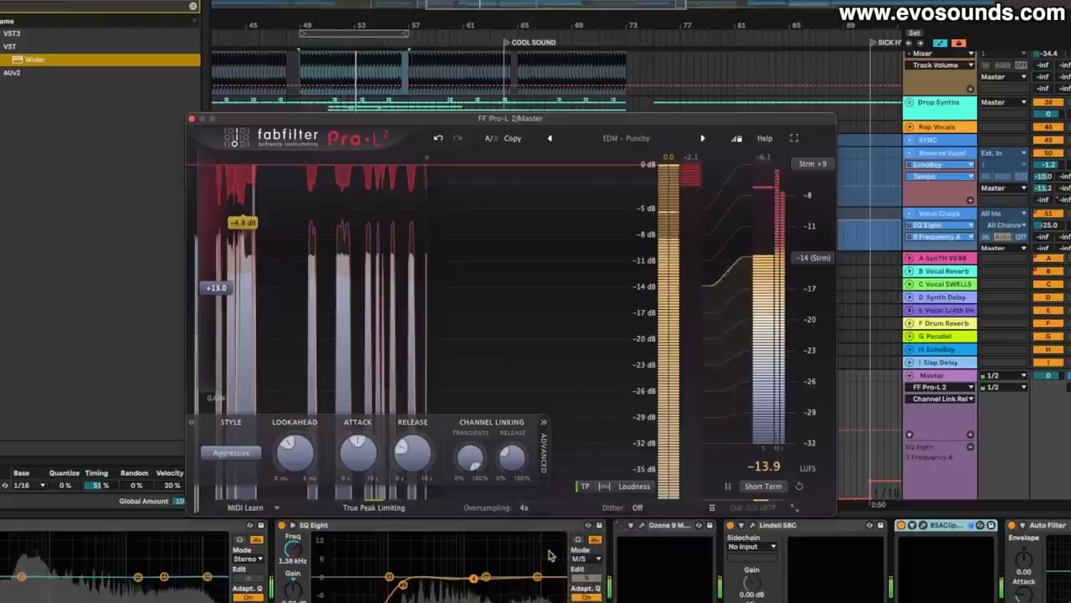
left_click(532, 510)
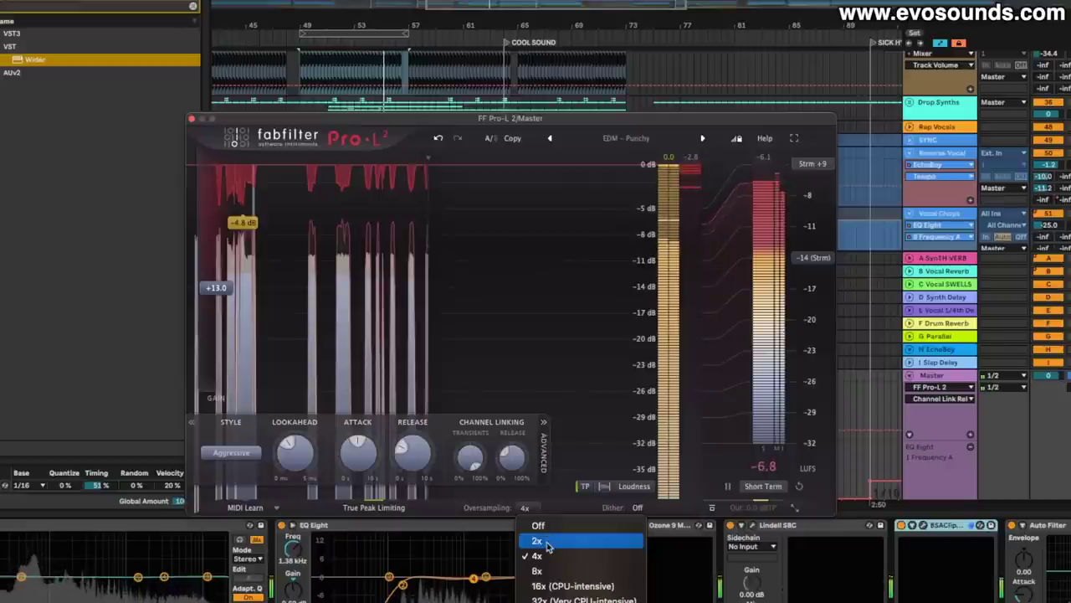
left_click(548, 543)
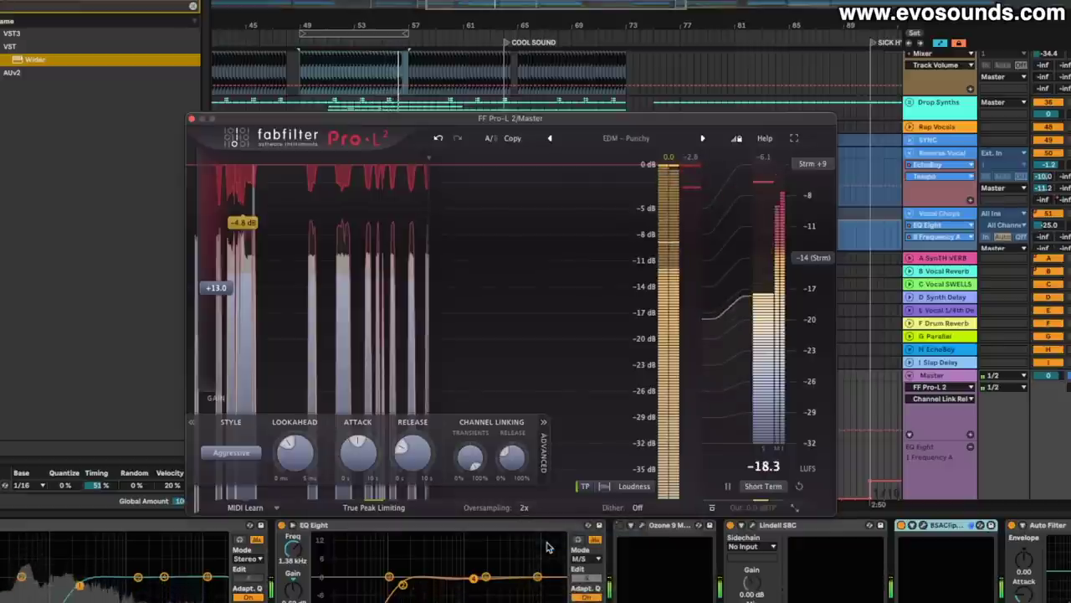
mouse_move(540, 512)
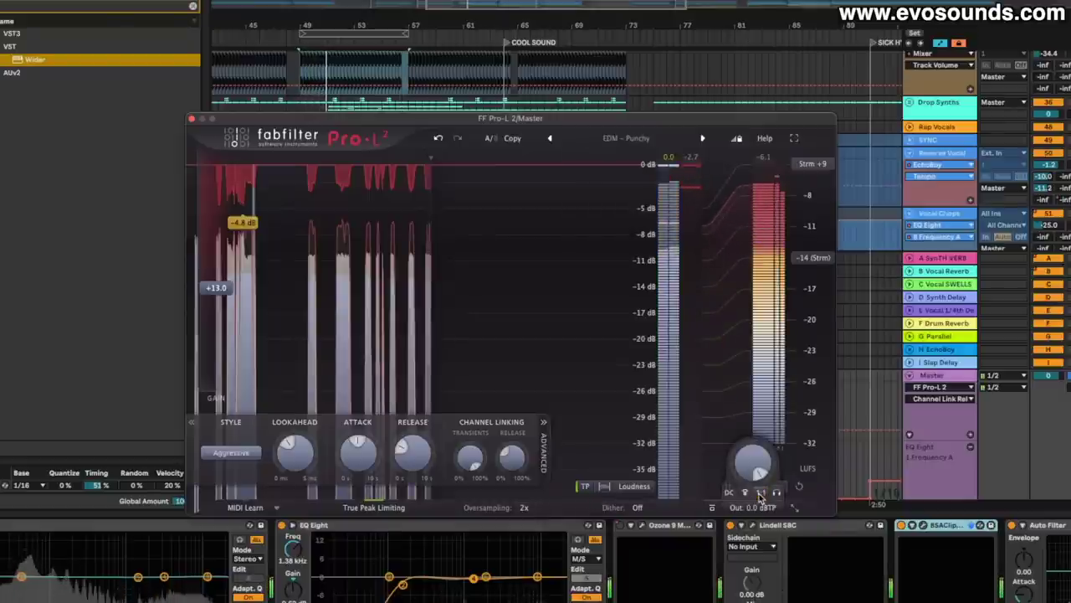
mouse_move(771, 467)
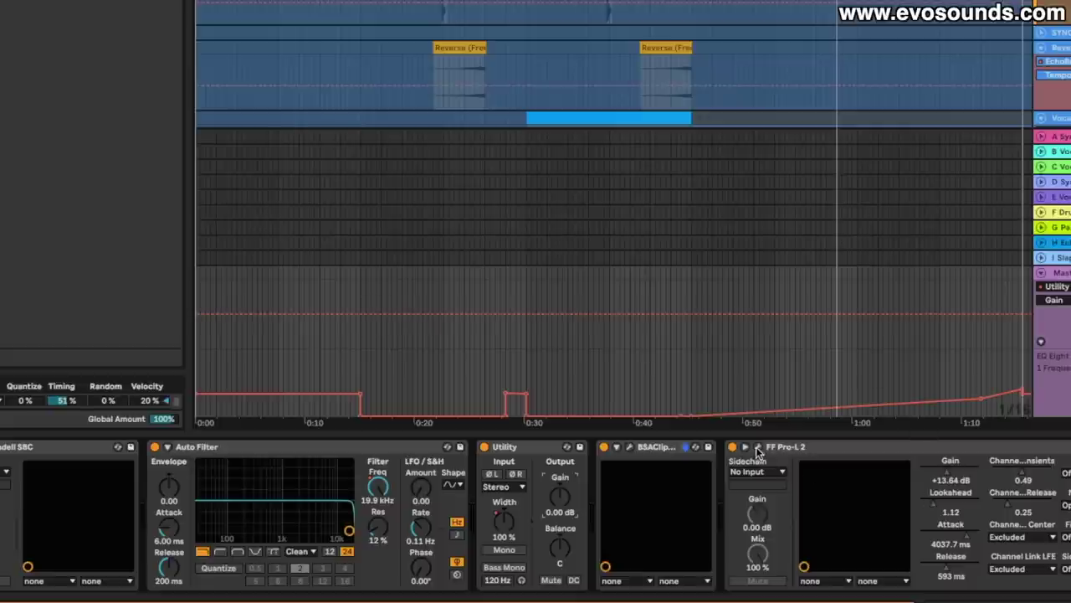
- Add a breakpoint on the master's Pro-L 2 Gain automation lane and zoom in around it
right_click(951, 482)
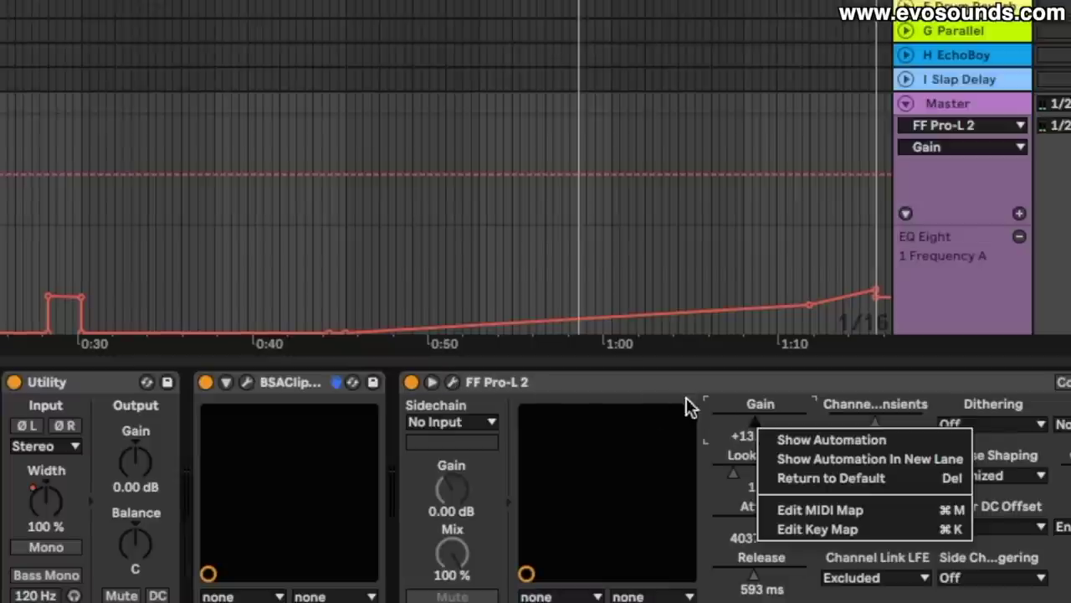
left_click(806, 439)
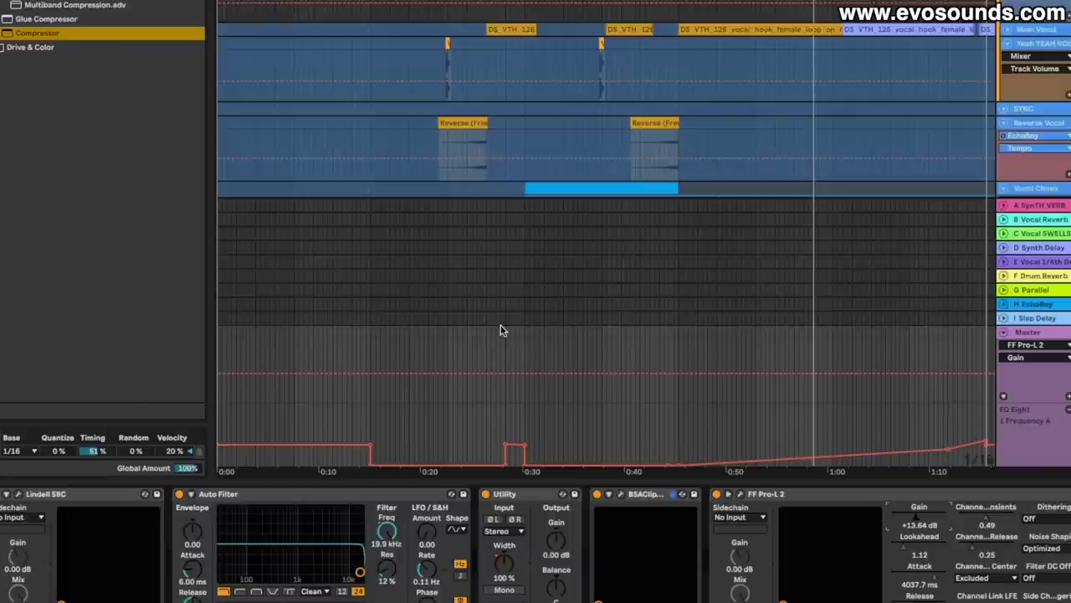
scroll(500, 330, "right", 1)
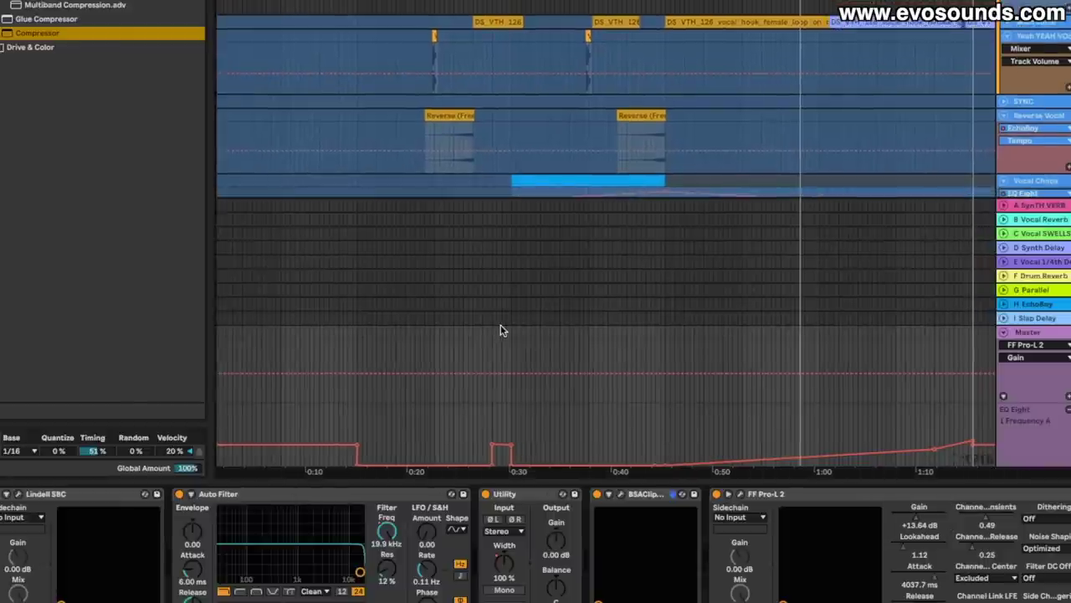
scroll(526, 310, "left", 1)
scroll(502, 268, "down", 5)
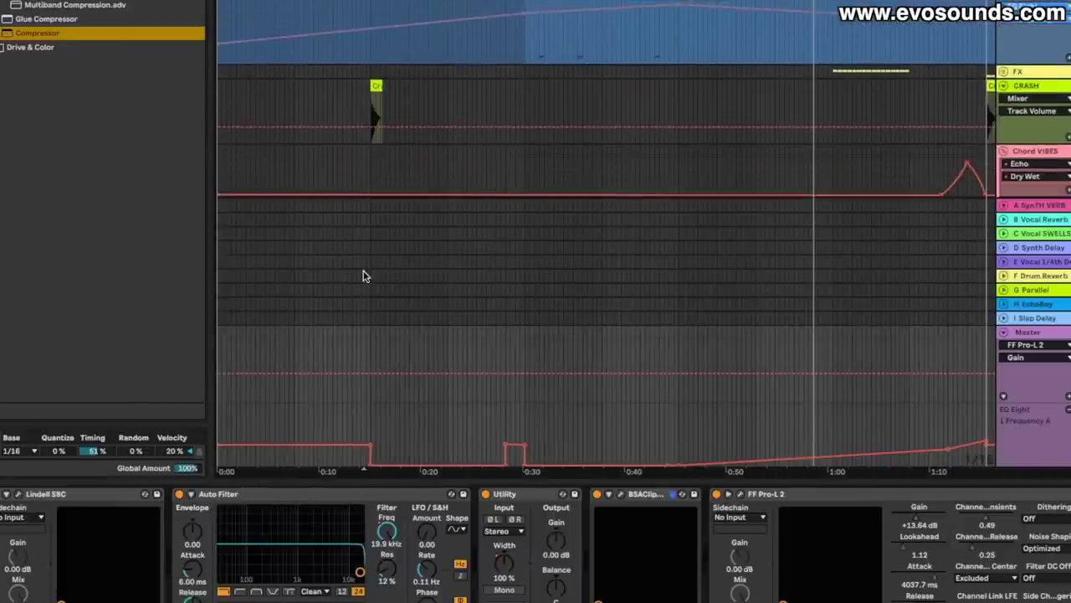
left_click(364, 276)
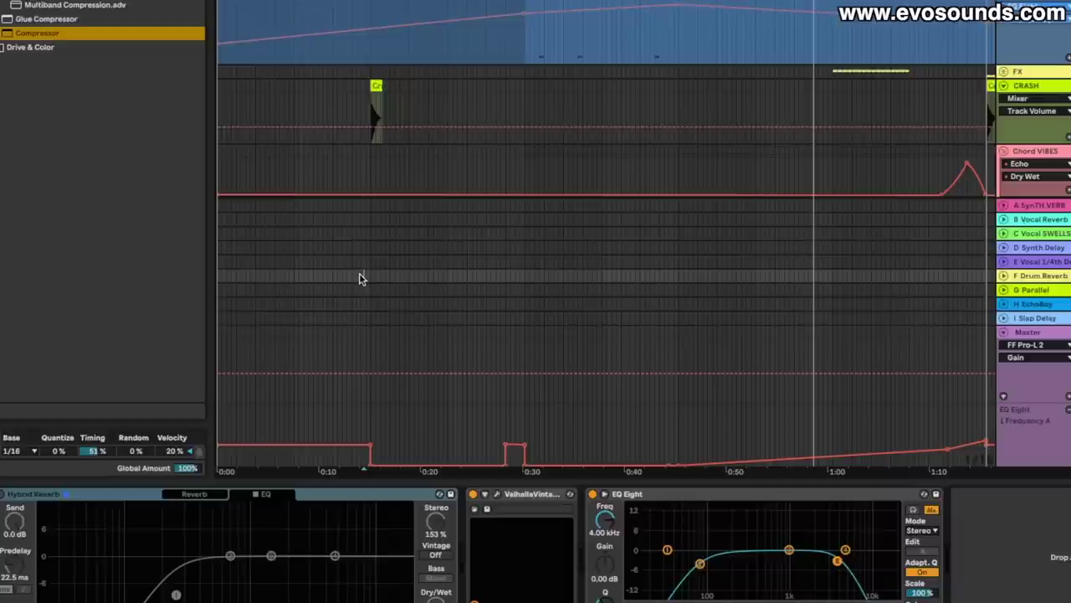
left_click(370, 375)
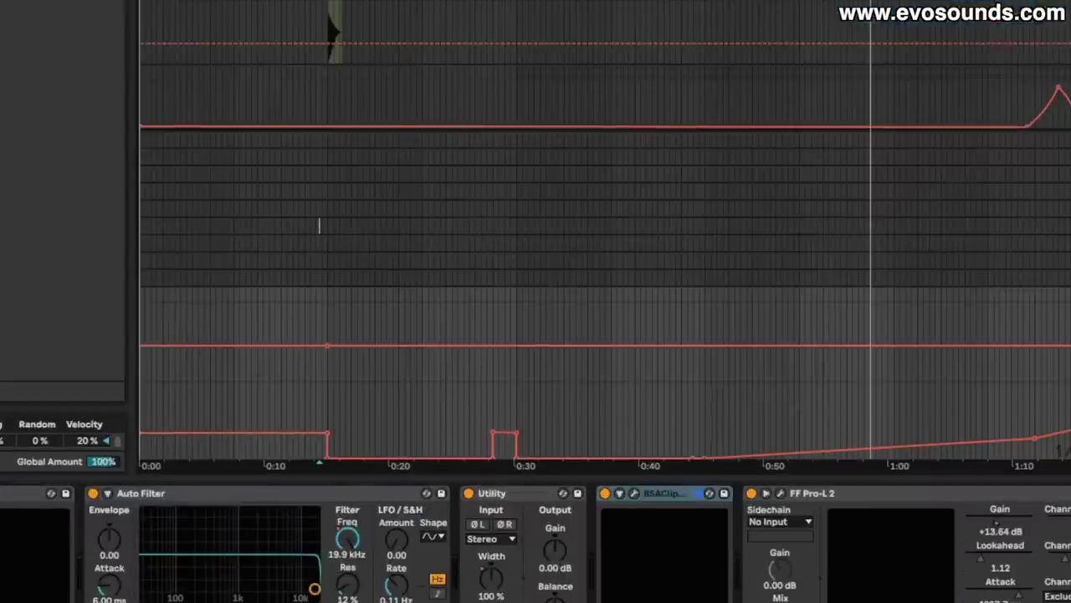
key("plus")
key("plus")
key("plus")
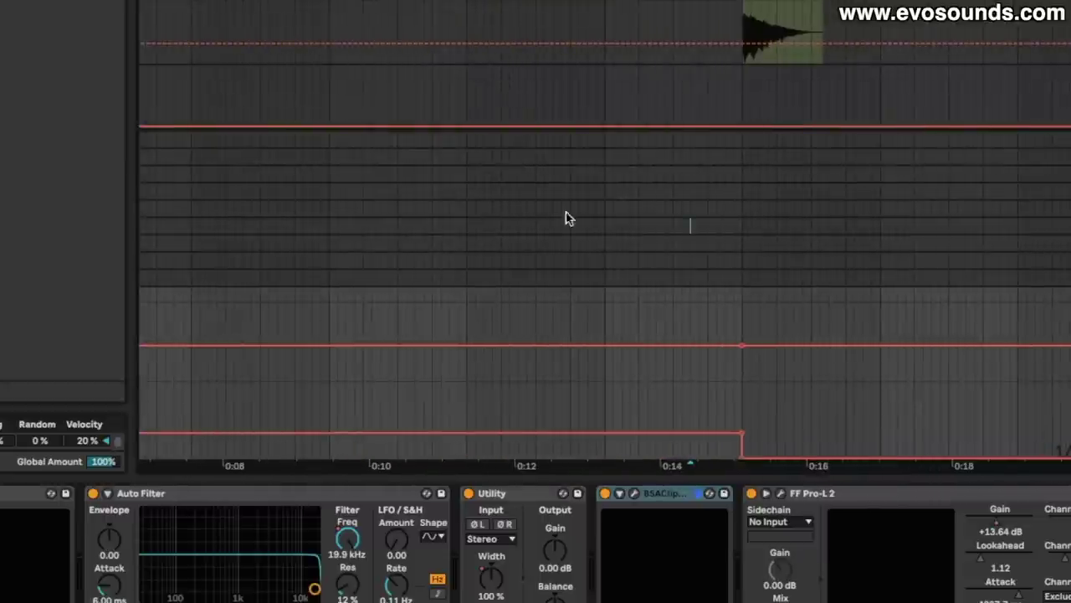
scroll(738, 349, "right", 5)
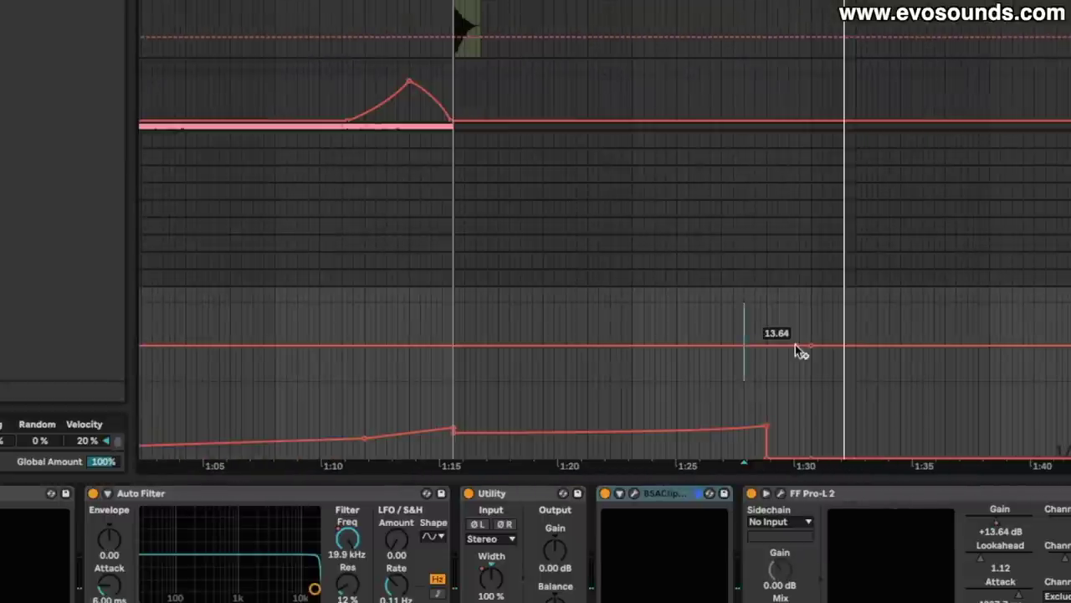
scroll(746, 326, "left", 3)
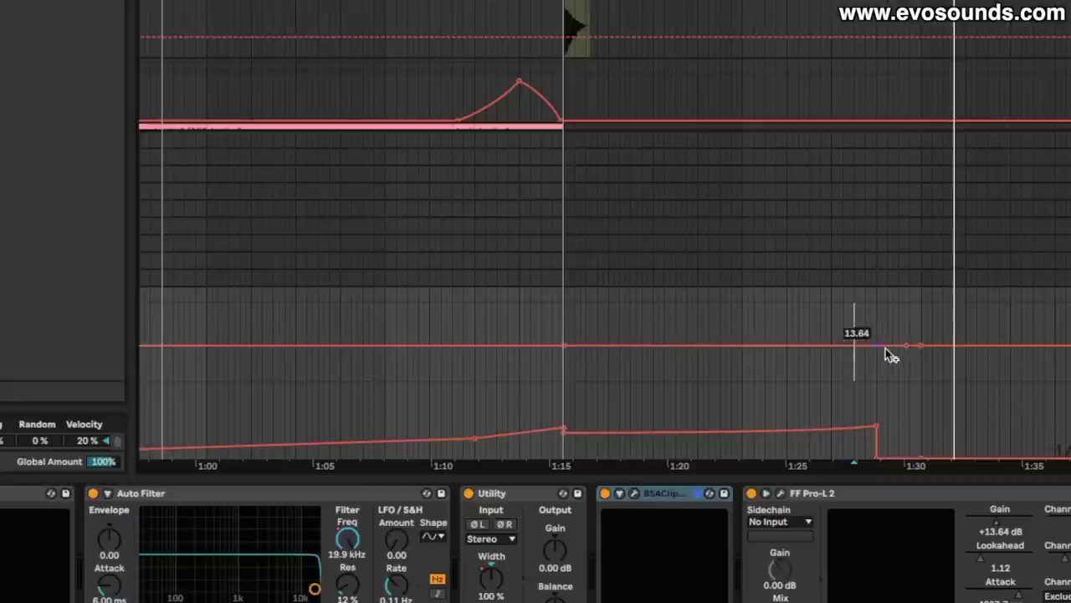
- Lower the gain breakpoint near 1:29 to 12.57, play from 1:15, and pull a breakpoint to about 9.36
left_click_drag(906, 347, 907, 348)
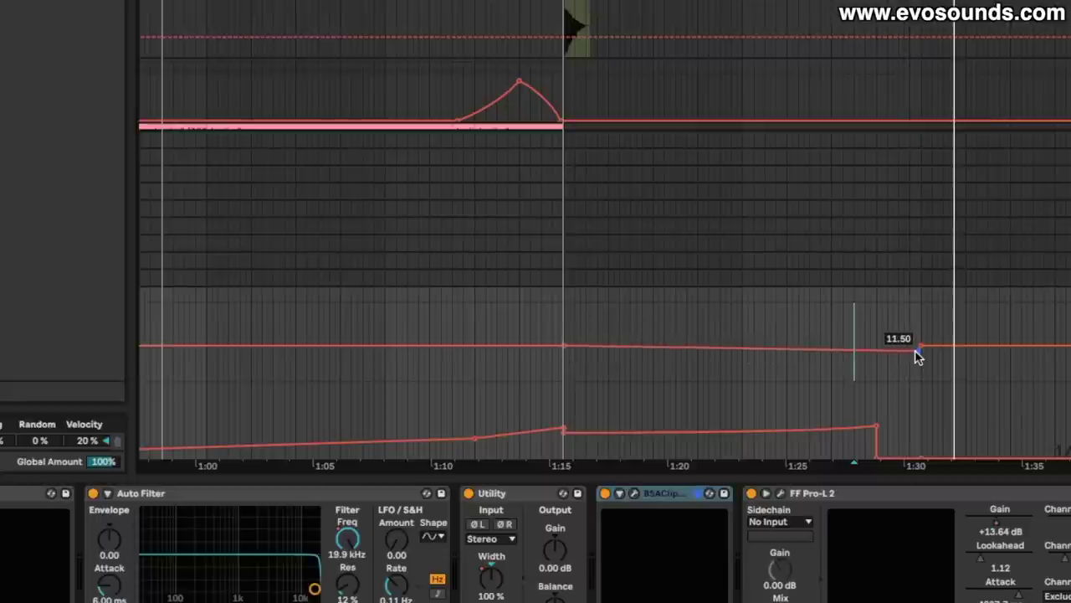
left_click(553, 210)
key("space")
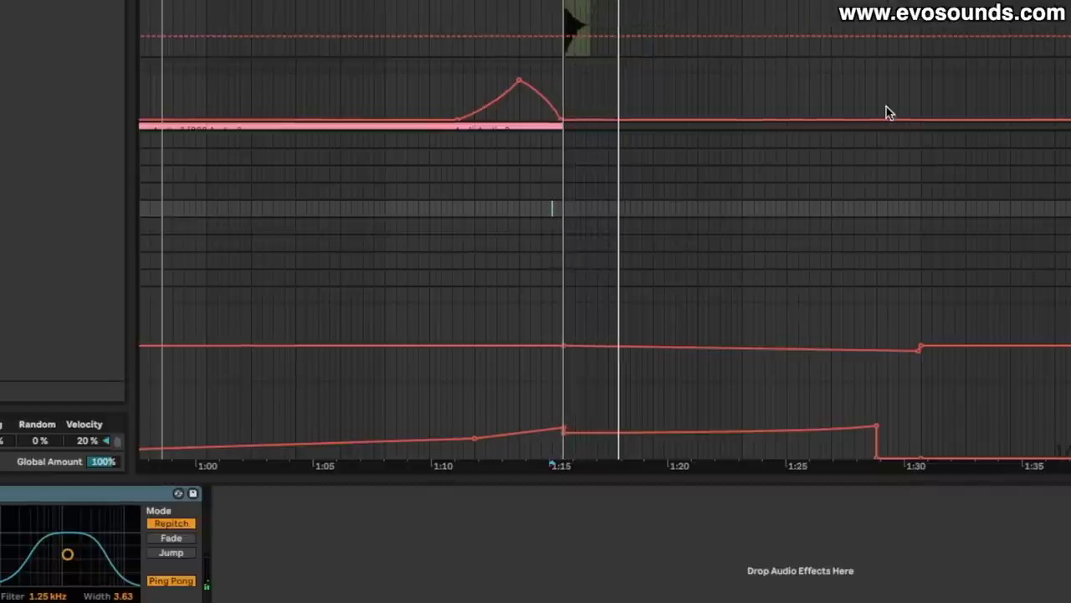
scroll(885, 109, "down", 1)
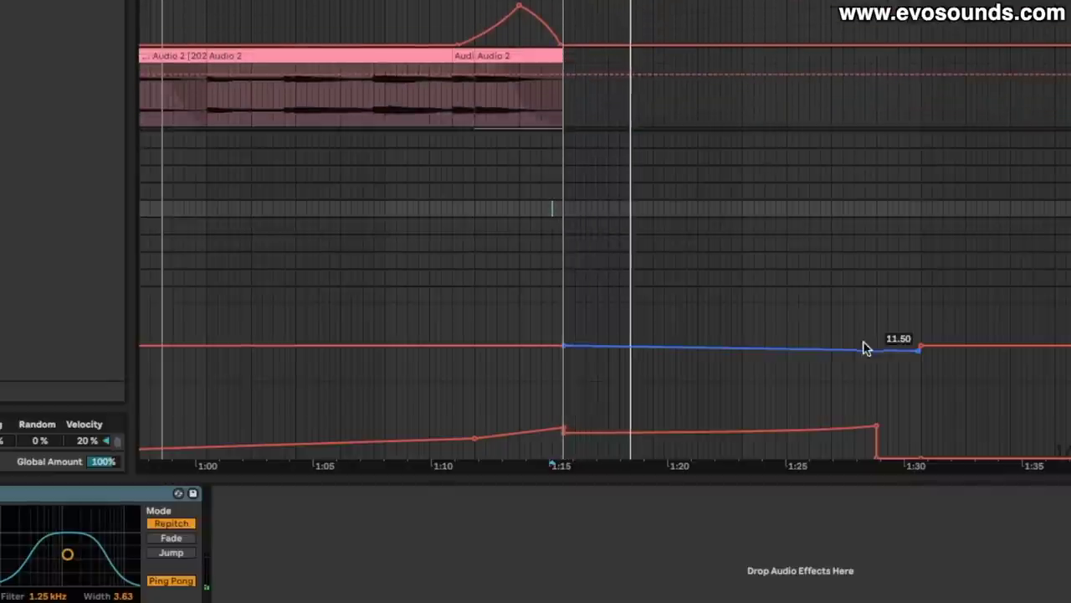
left_click(919, 354)
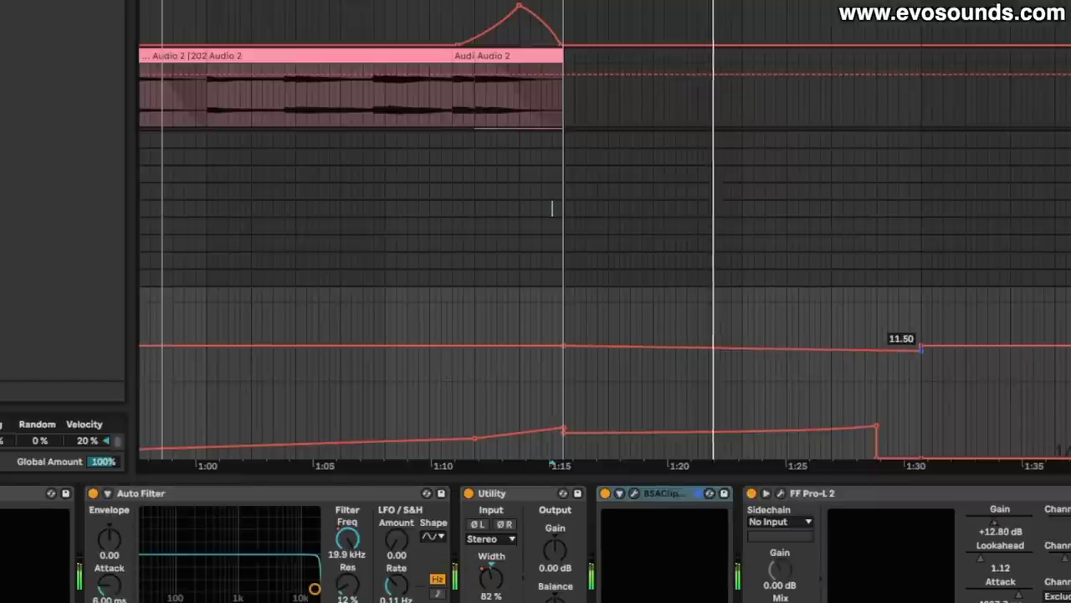
left_click_drag(921, 350, 921, 349)
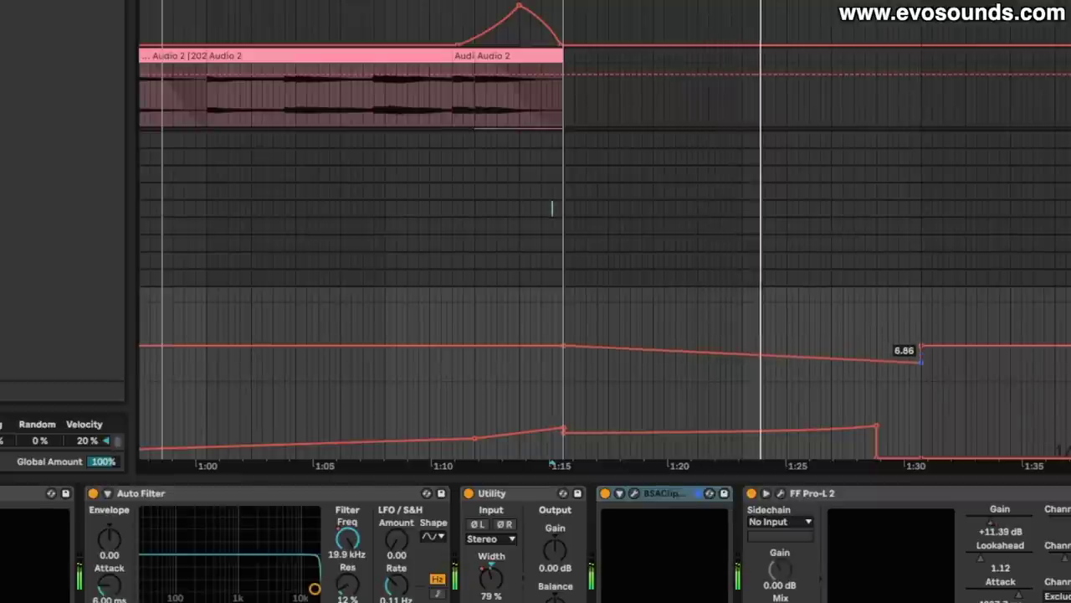
- Check the Pro-L 2 window, then raise the 1:30 gain breakpoint to 11.86
left_click(784, 492)
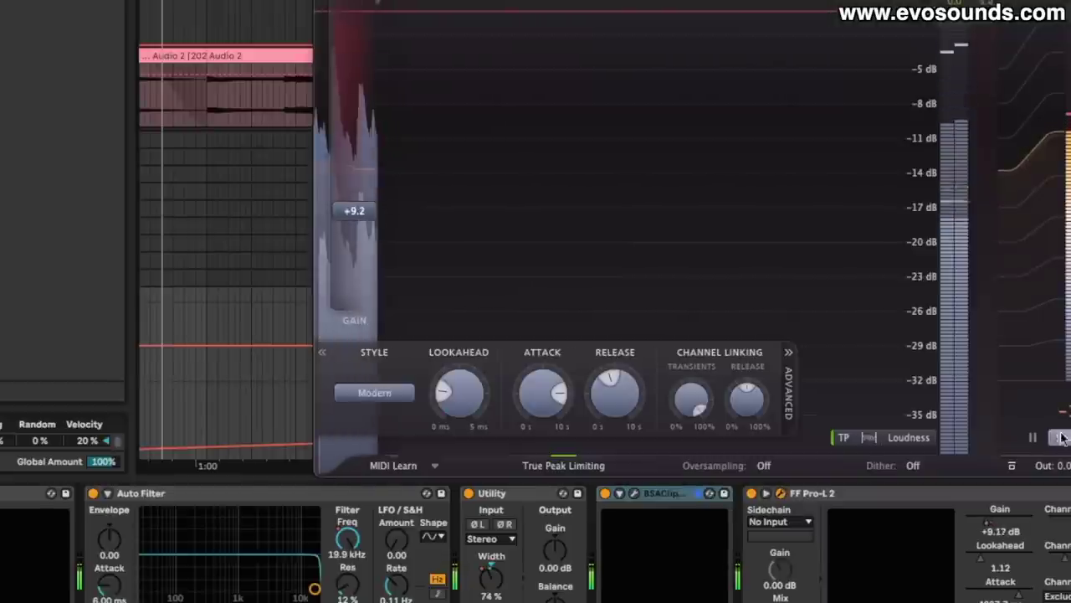
left_click(784, 492)
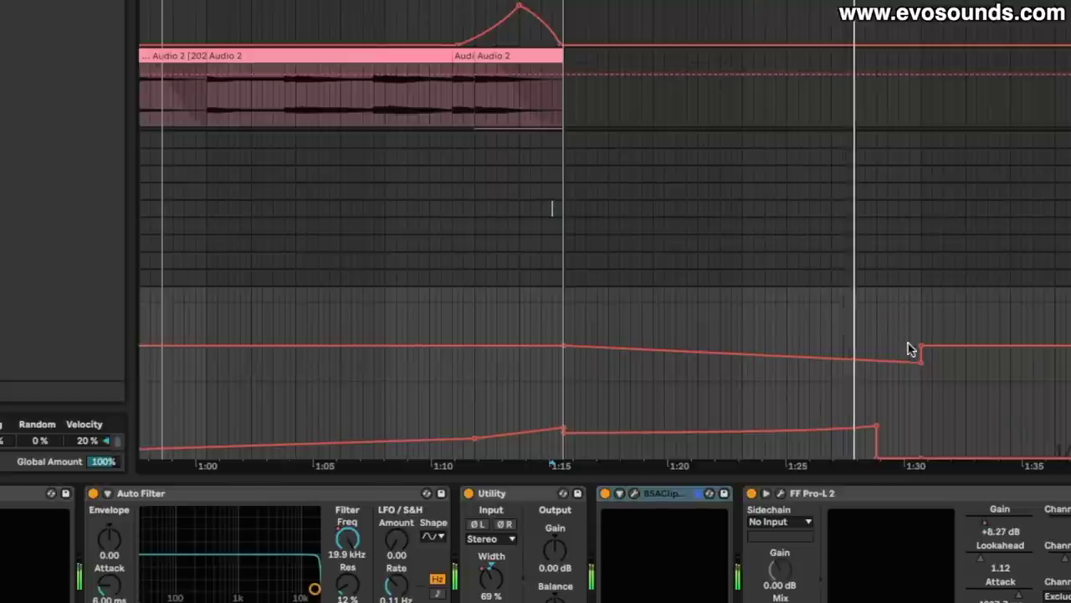
mouse_move(923, 369)
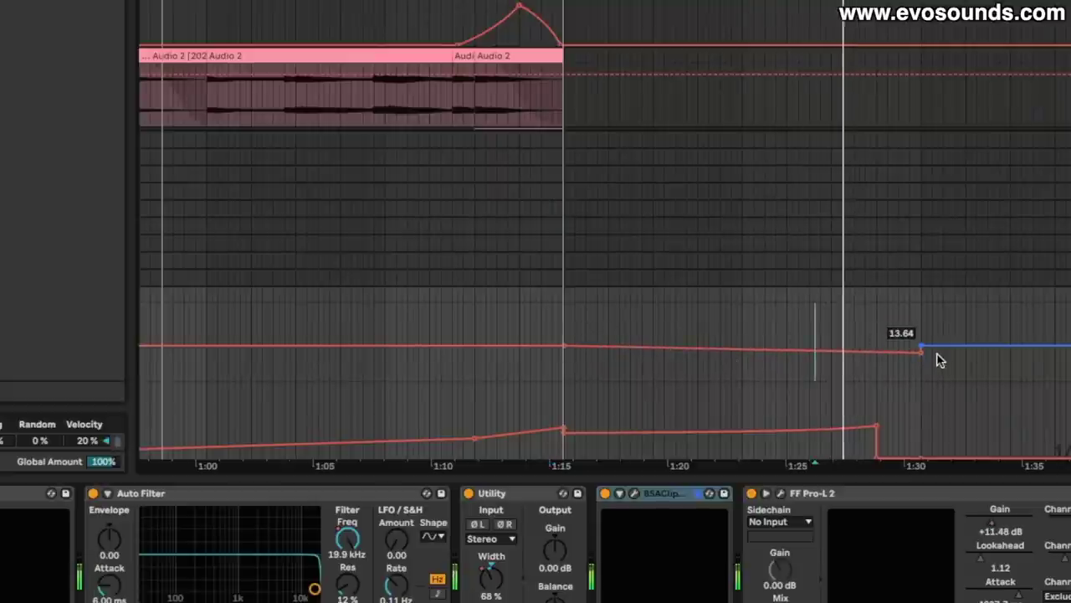
left_click_drag(923, 359, 921, 349)
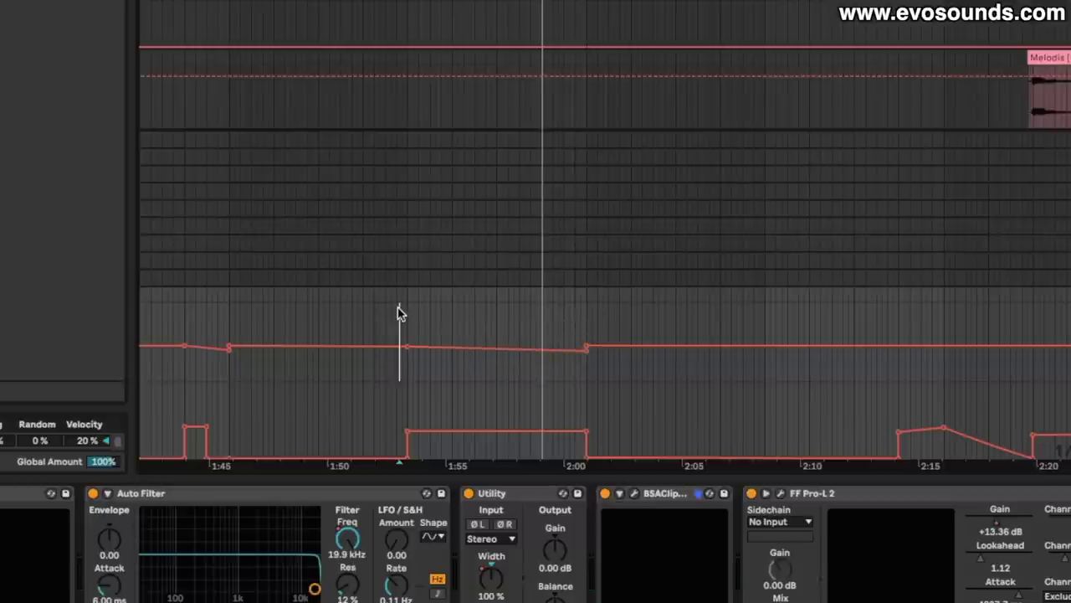
- During playback, lower the gain breakpoint near 2:00 to 10.25 and the 1:52 one to about 12.38
key("space")
left_click_drag(586, 350, 586, 353)
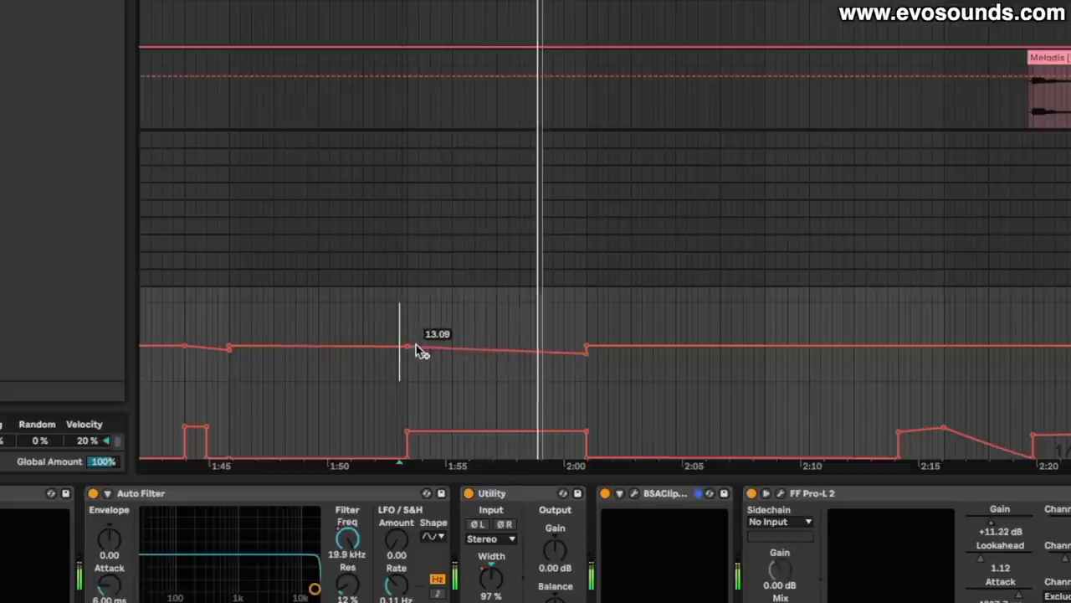
left_click_drag(421, 352, 421, 354)
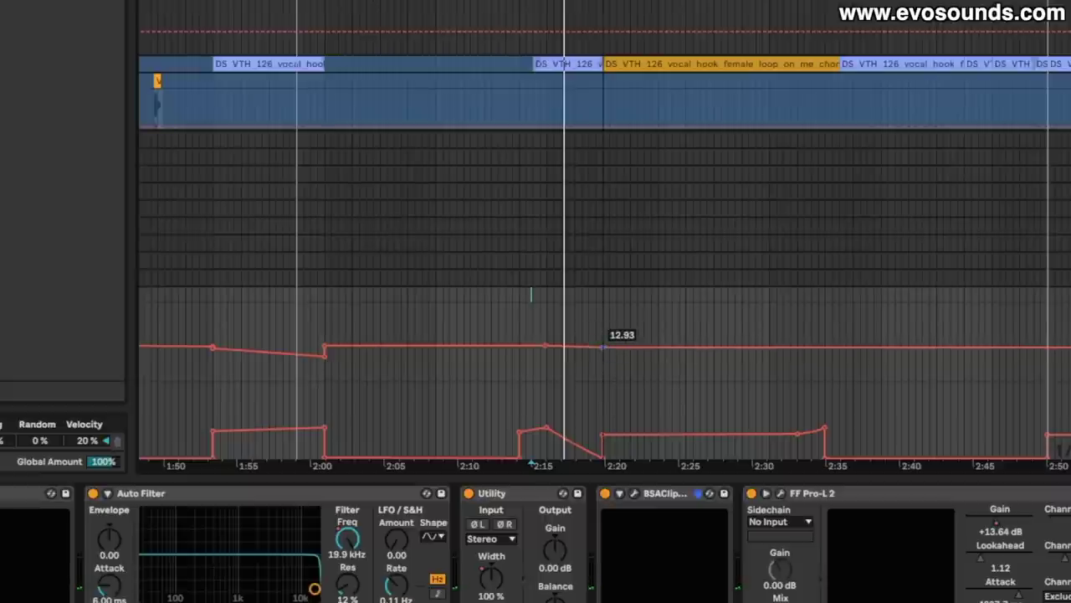
- Lower the 2:20 gain breakpoint to 12.21 and nudge it slightly earlier, playing from just before 2:15
scroll(605, 12, "up", 3)
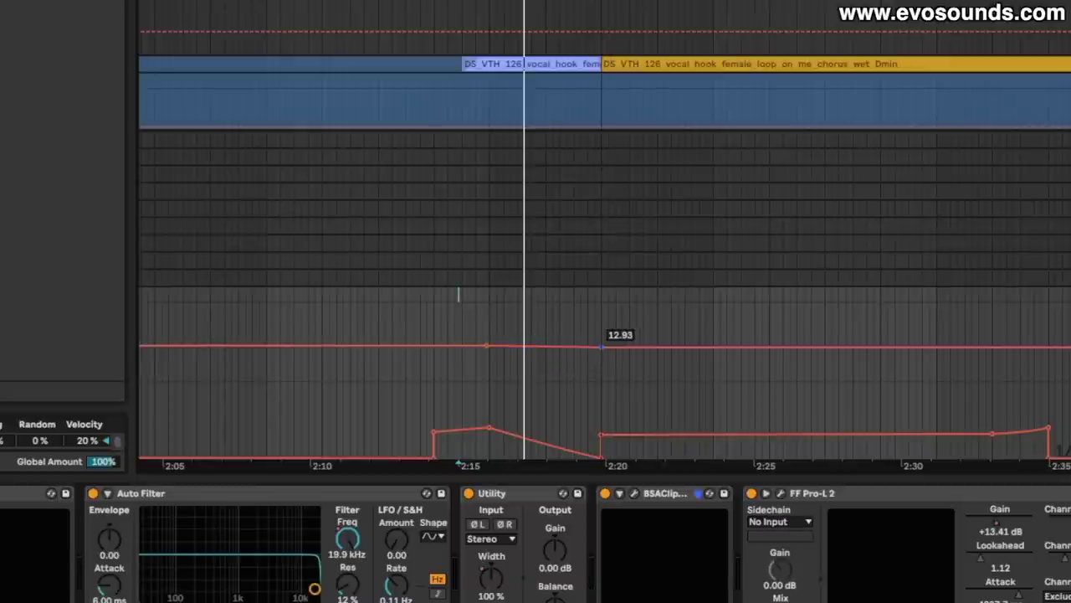
left_click_drag(602, 346, 602, 348)
left_click(448, 101)
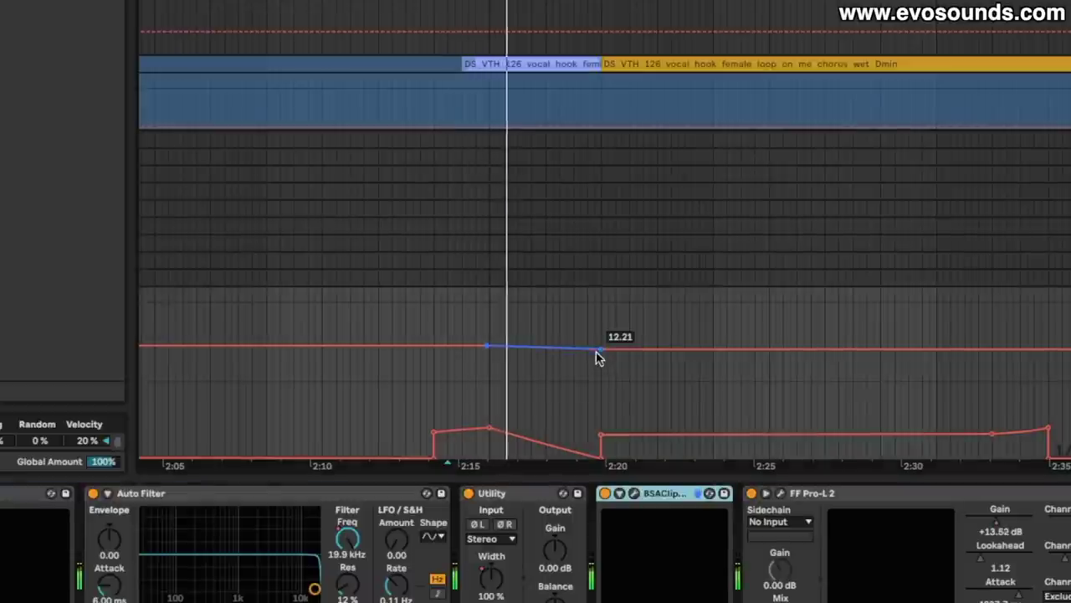
left_click_drag(600, 349, 599, 353)
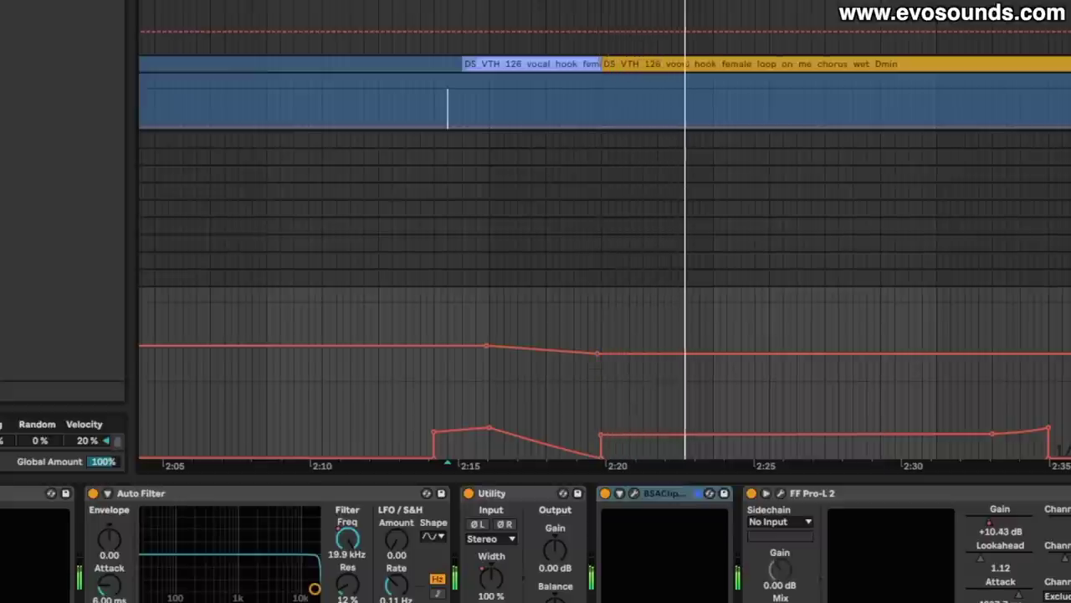
- Zoom the arrangement out and scroll through it to review the gain automation
key("minus")
key("minus")
scroll(1065, 90, "down", 3)
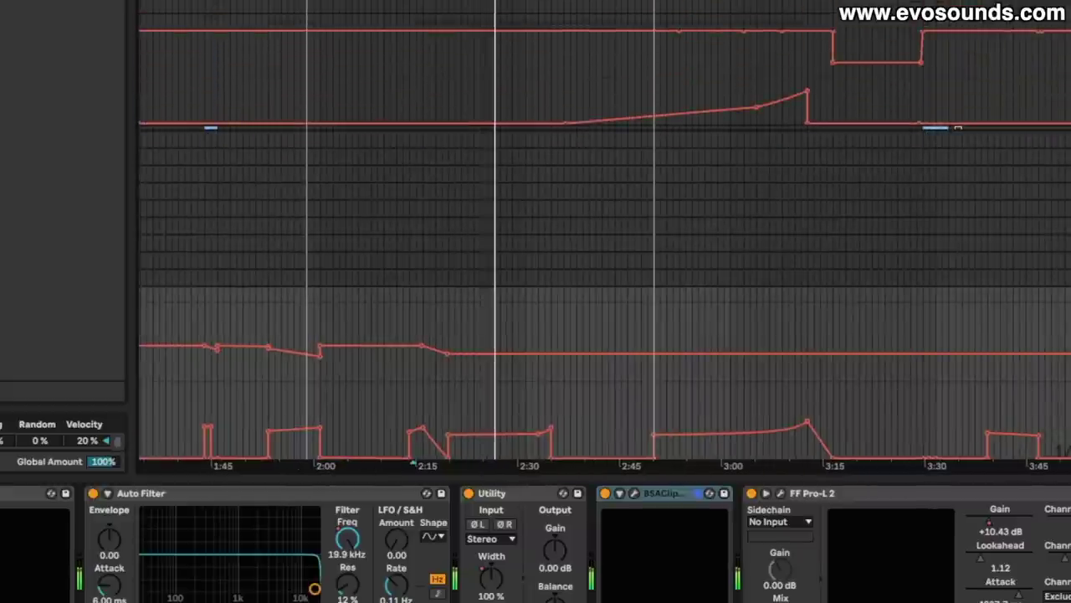
scroll(479, 51, "up", 4)
scroll(479, 51, "down", 3)
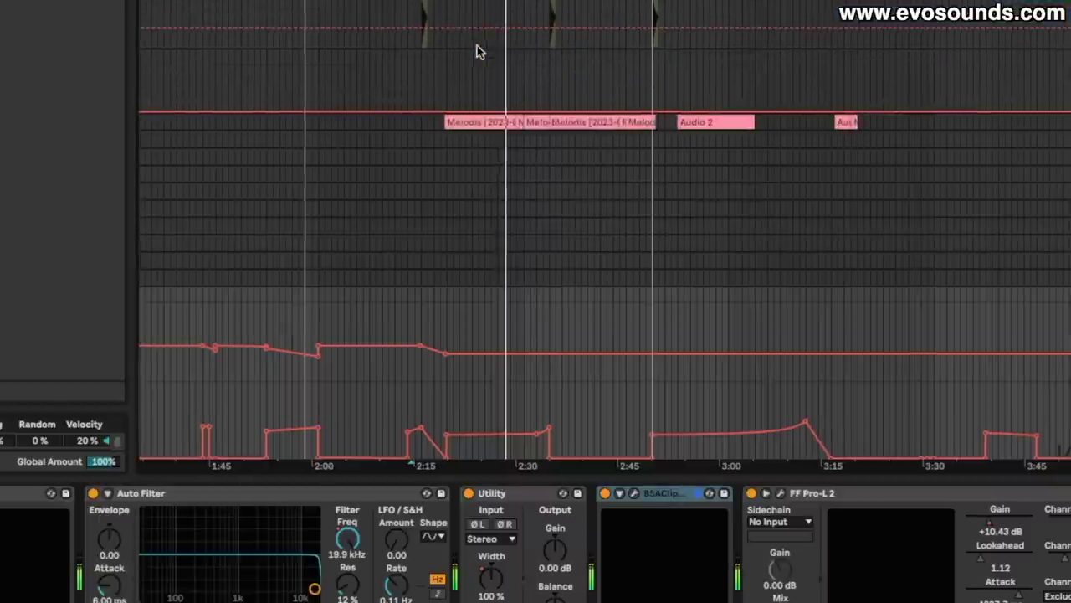
scroll(483, 42, "right", 1)
scroll(586, 31, "left", 1)
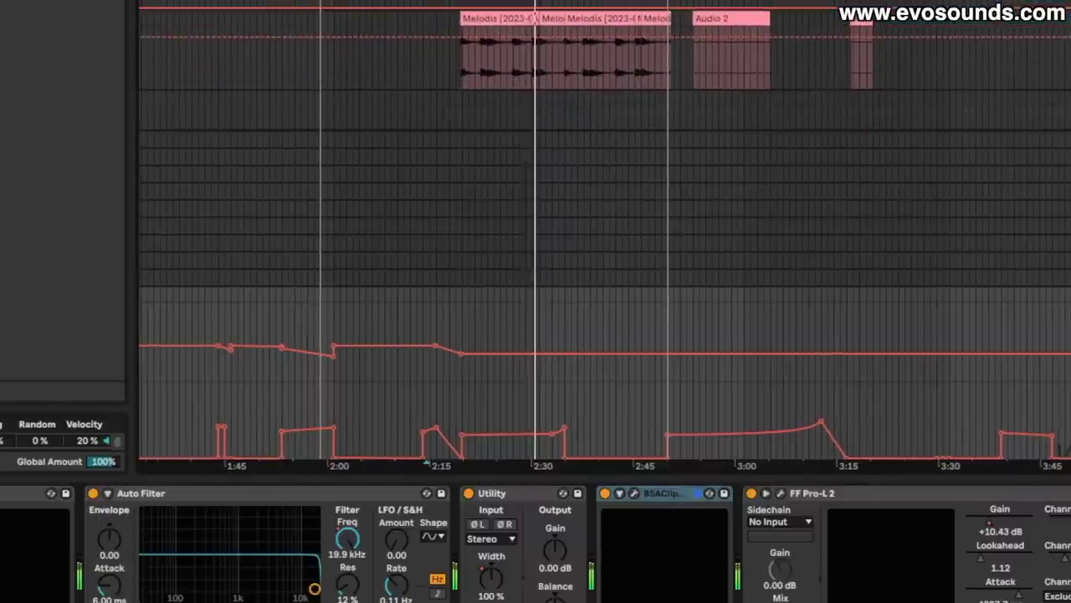
scroll(827, 376, "up", 5)
scroll(804, 368, "right", 3)
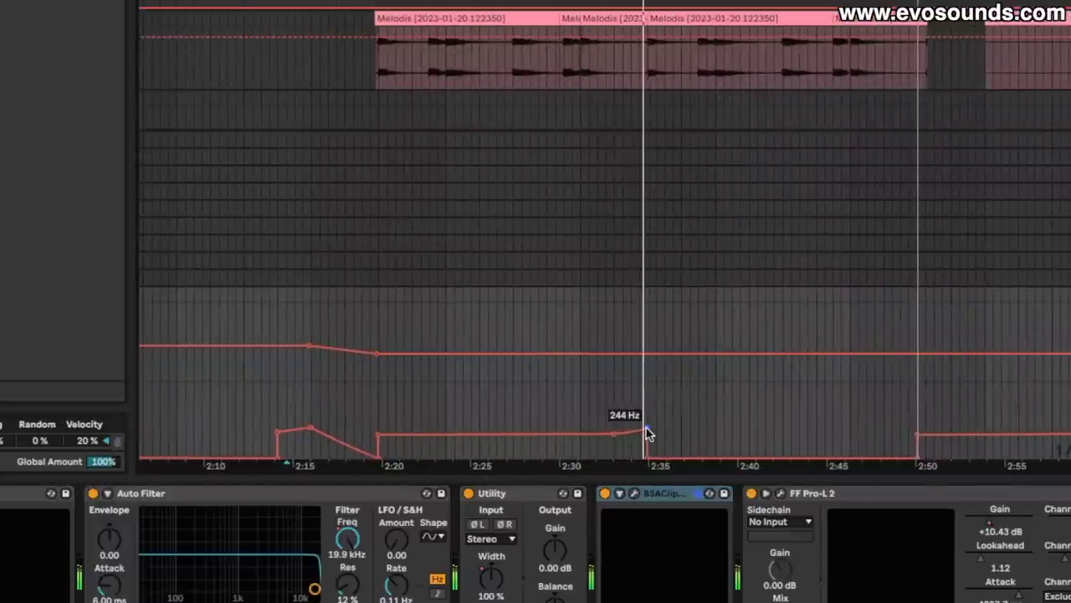
scroll(682, 251, "right", 3)
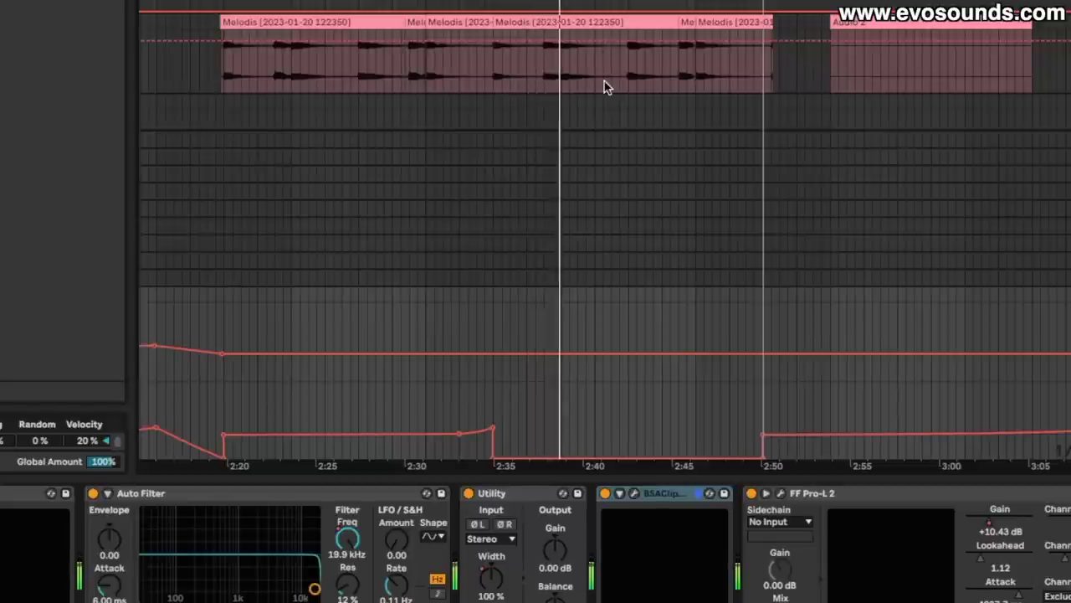
scroll(690, 65, "right", 4)
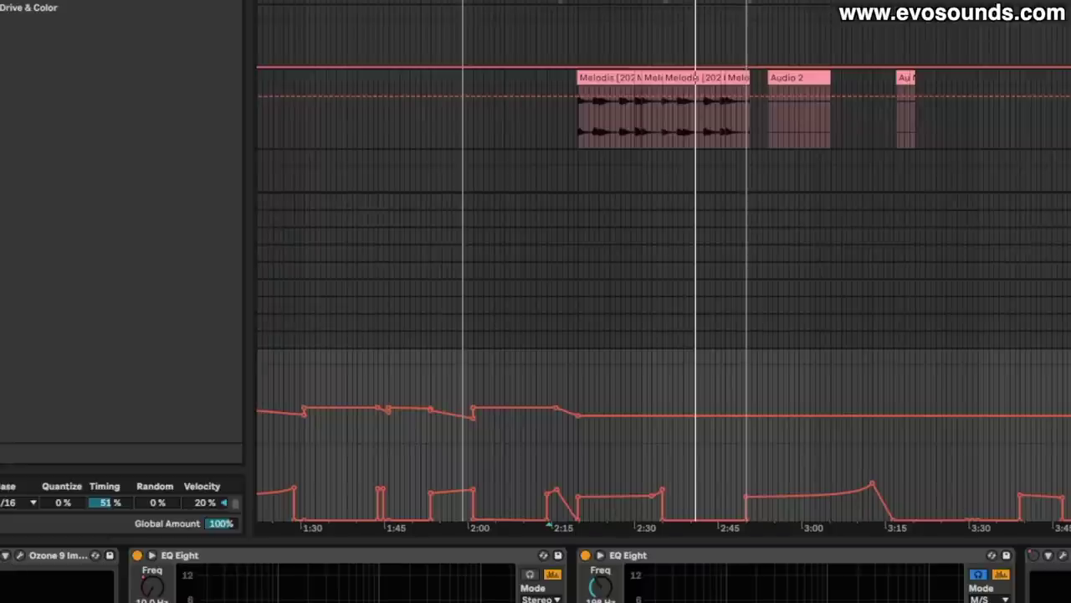
- Open the Ozone 9 Imager plugin window and move it up to uncover the automation
left_click(21, 554)
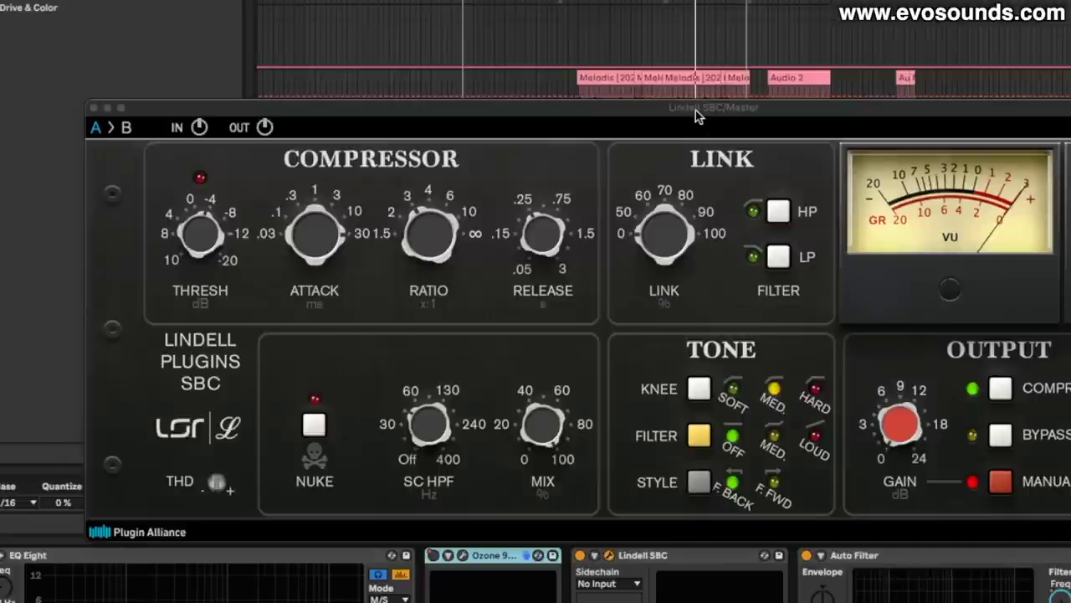
left_click_drag(698, 116, 683, 37)
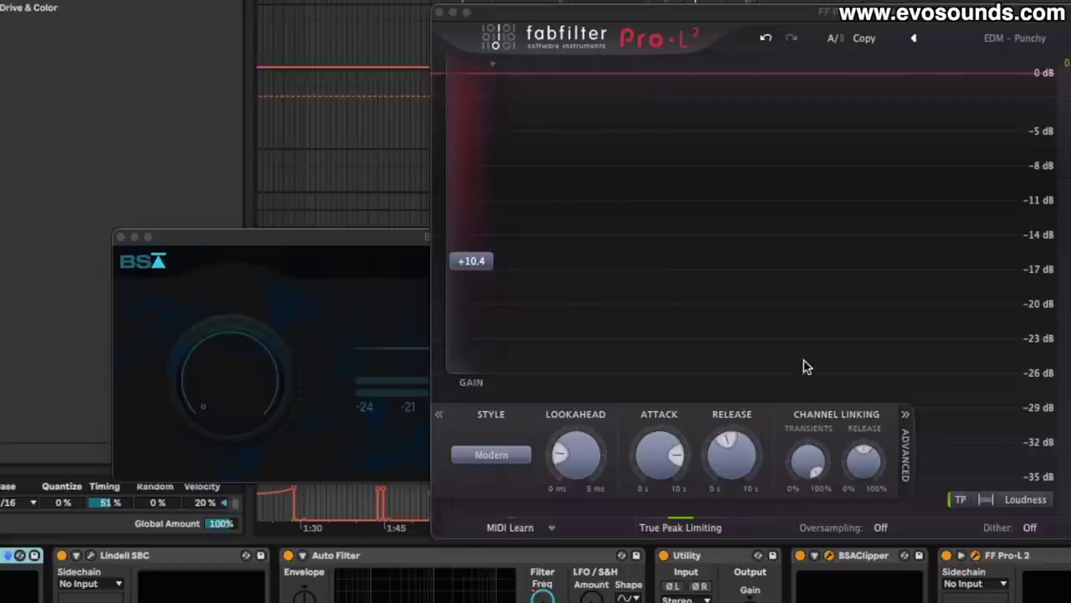
- Move the BSA Clipper window up and left, then open the Lindell SBC plugin window
left_click_drag(397, 246, 295, 201)
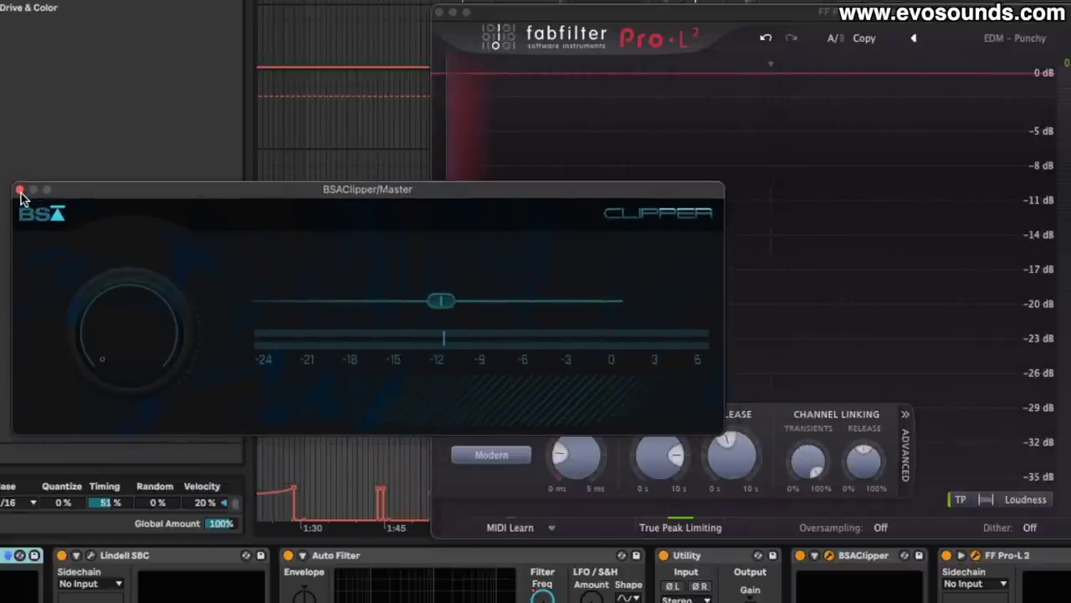
scroll(122, 572, "left", 3)
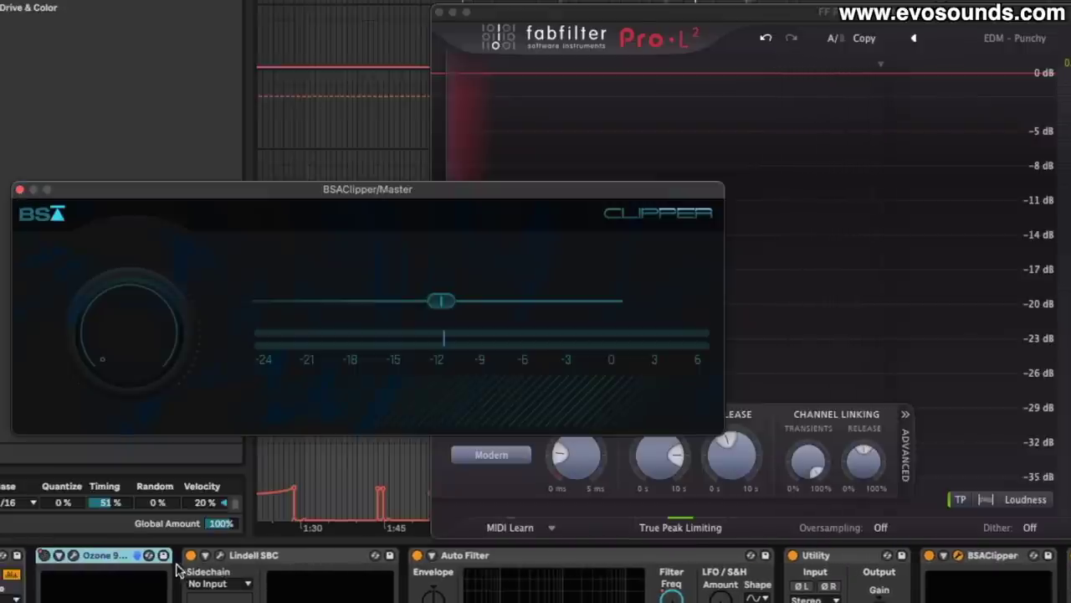
left_click(216, 557)
left_click(219, 557)
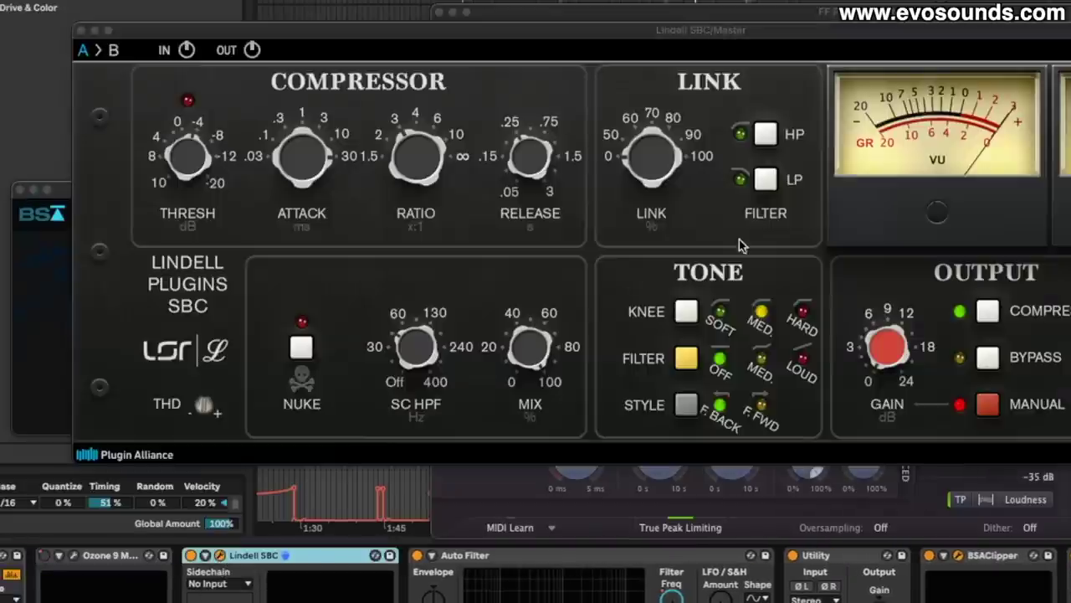